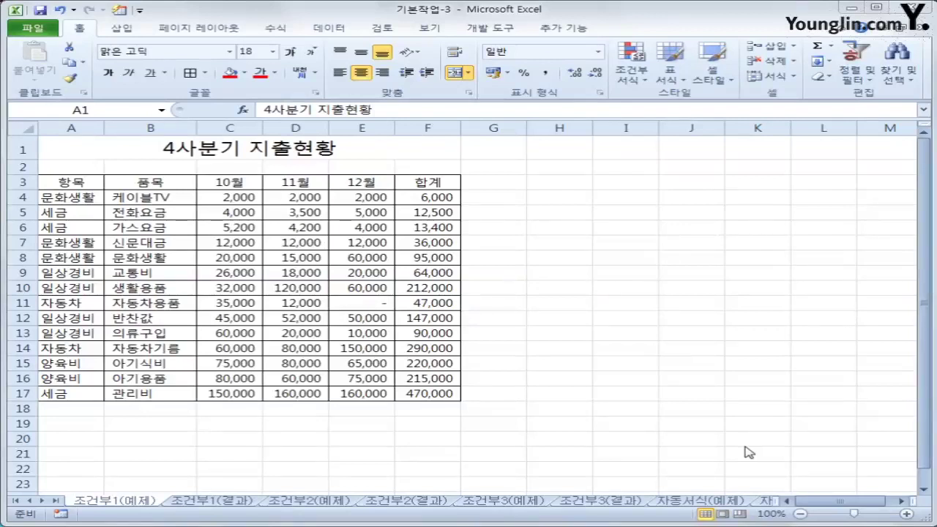
Look through the first and second conditional formatting example and result sheets, ending on 조건부1(예제)
click(203, 155)
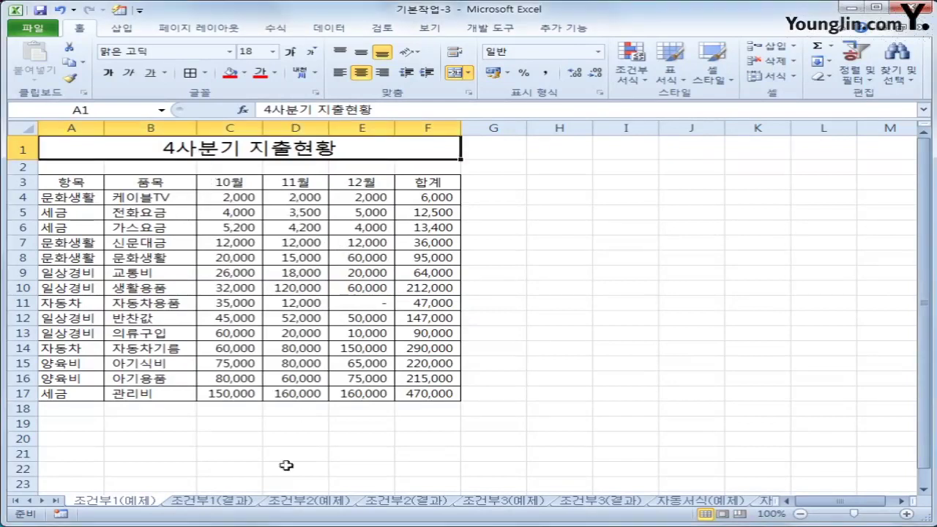
click(191, 504)
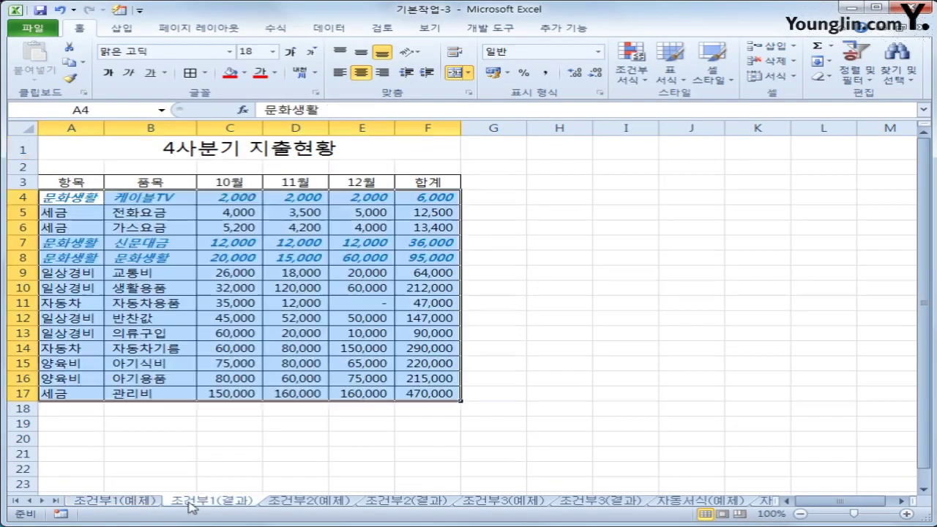
click(302, 504)
click(384, 503)
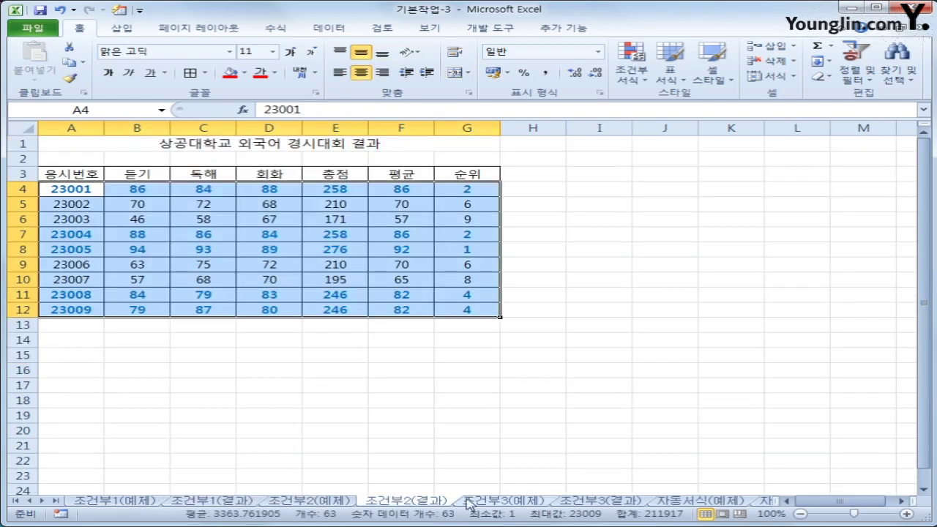
click(144, 504)
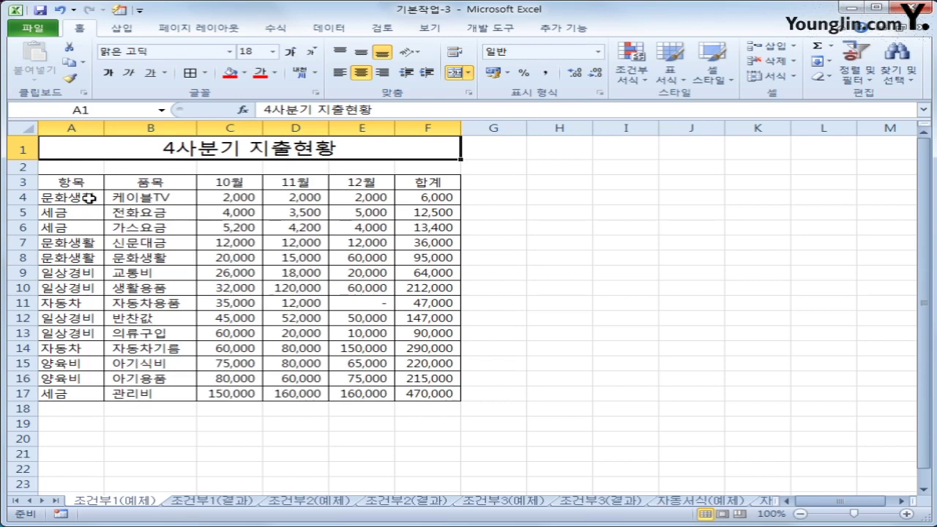
drag(88, 198, 413, 392)
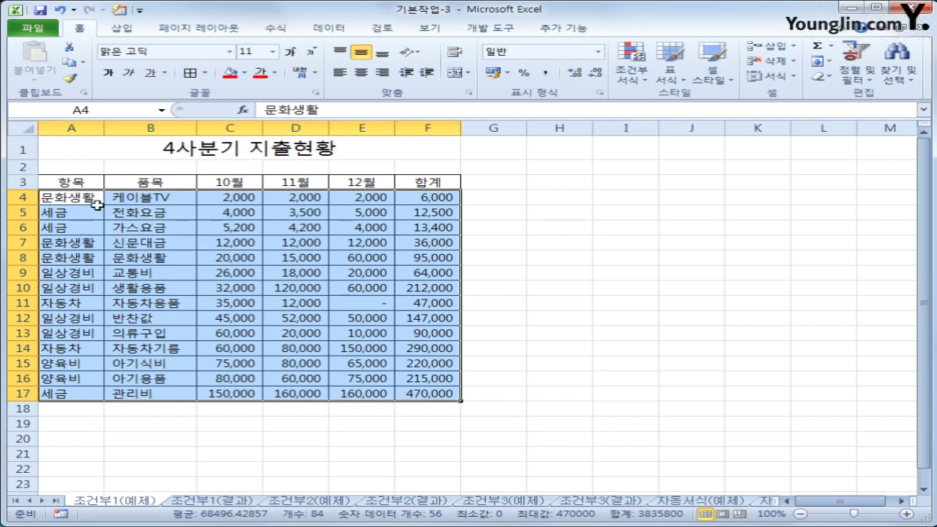
drag(71, 182, 400, 180)
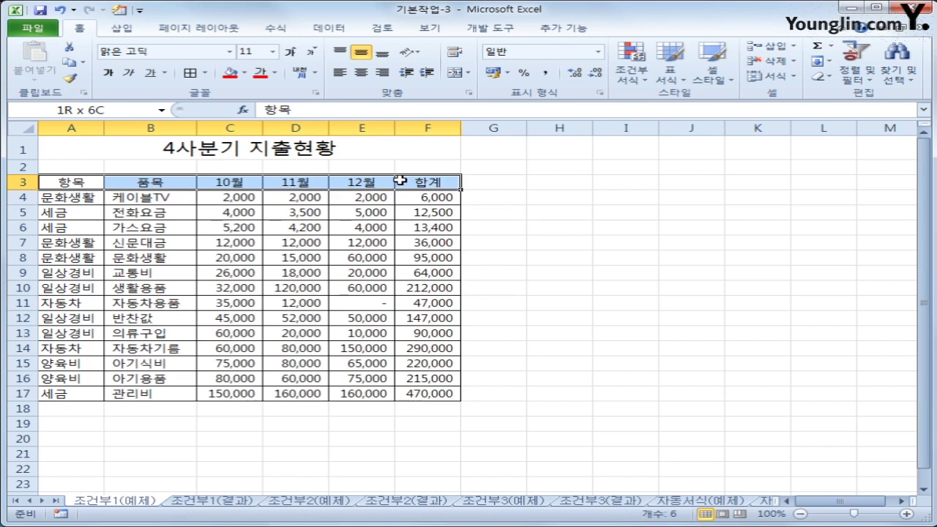
click(76, 199)
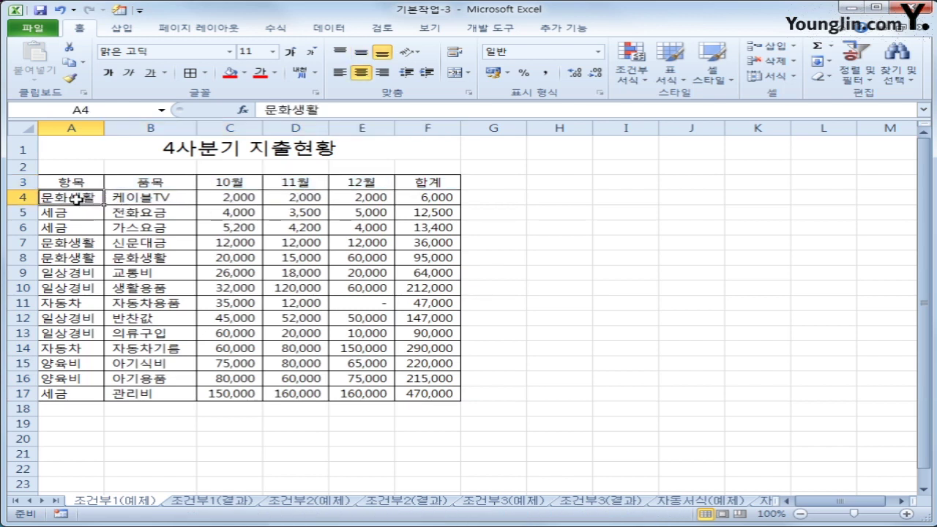
Select the data range A4:F17 without the header row and create a conditional formatting rule that uses a formula
drag(77, 199, 408, 390)
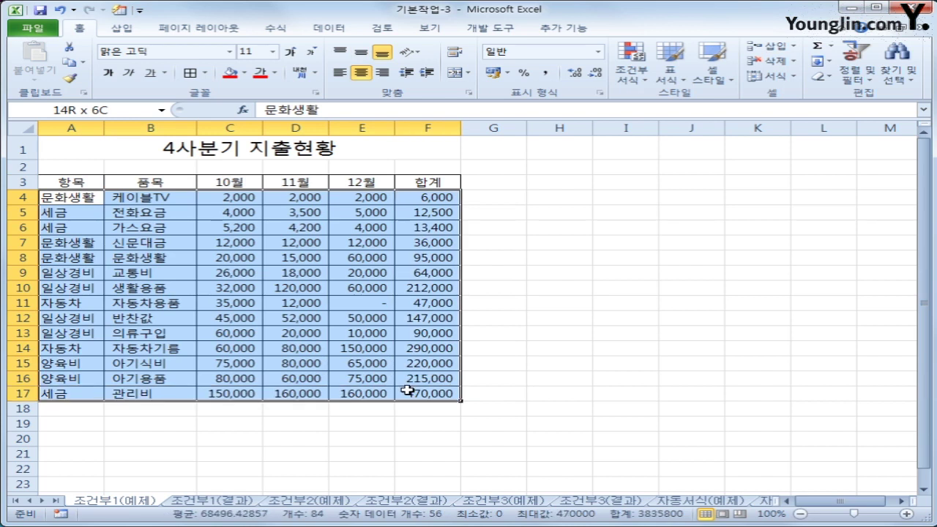
drag(408, 390, 408, 390)
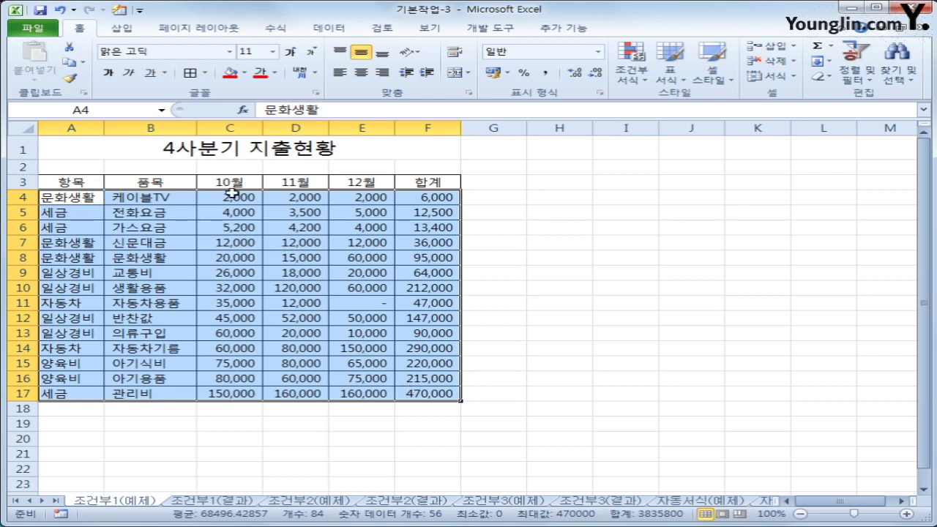
click(631, 72)
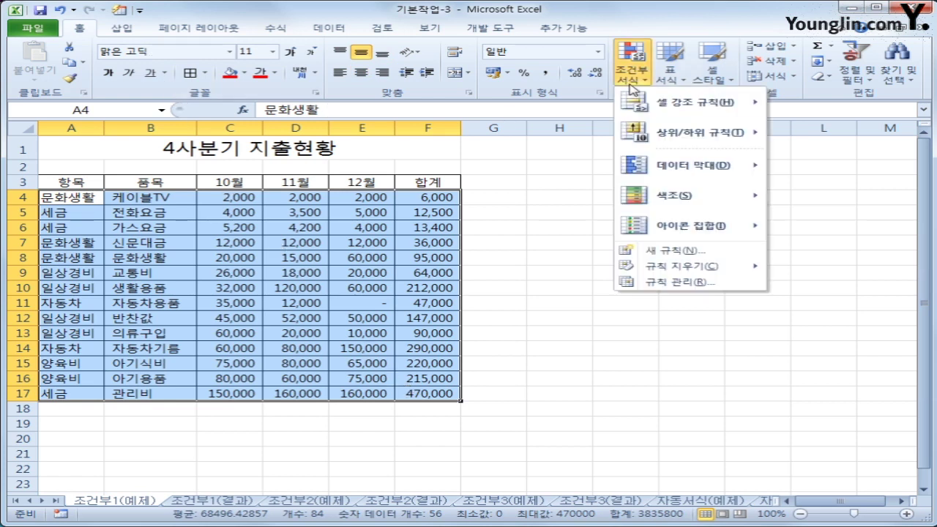
click(647, 251)
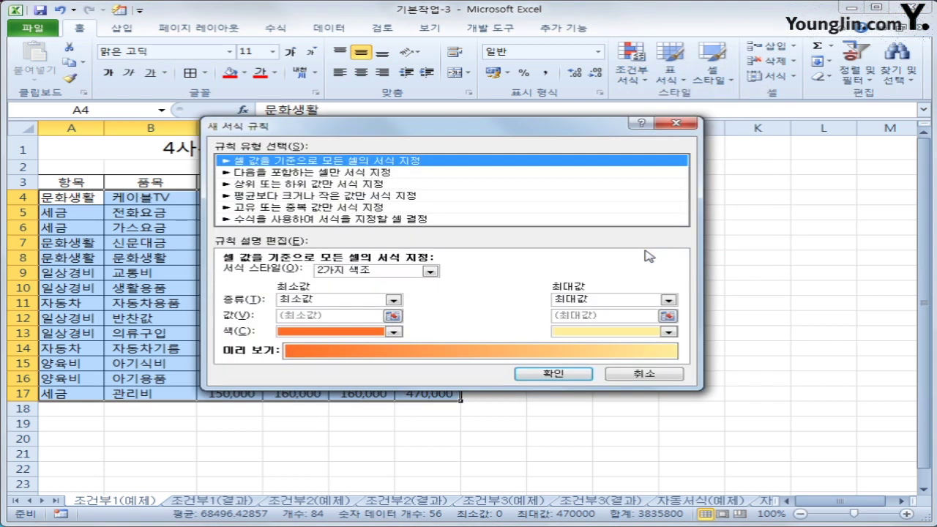
drag(533, 134, 699, 97)
click(599, 183)
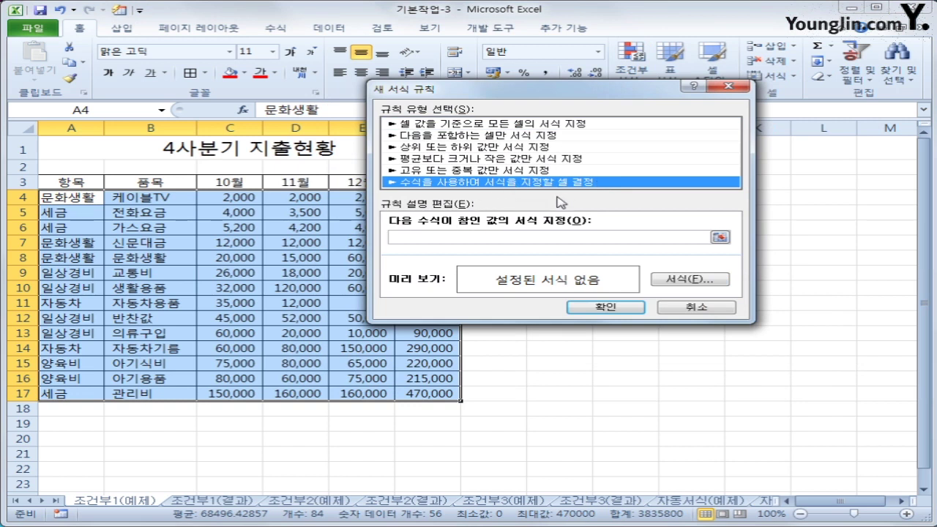
Begin the rule's formula with a reference to cell A4, the first 항목 entry
click(507, 237)
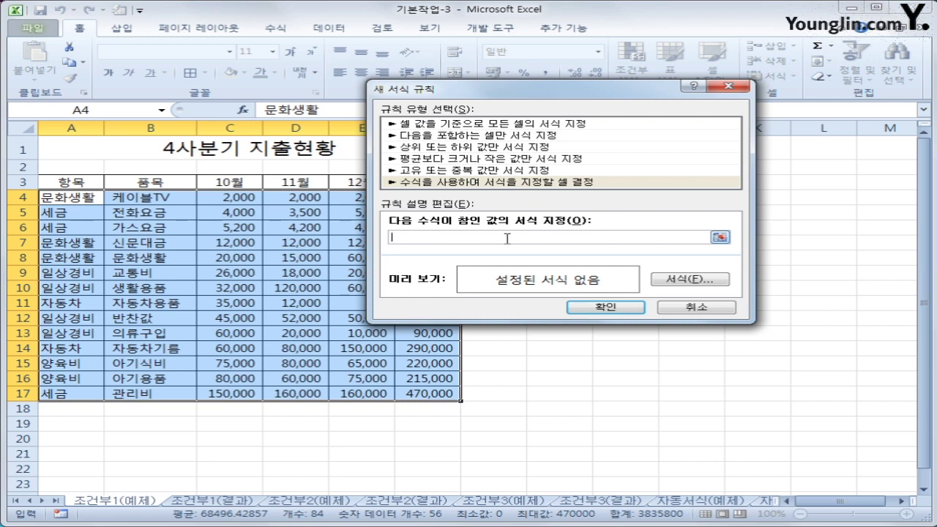
text(ㅋ)
click(47, 197)
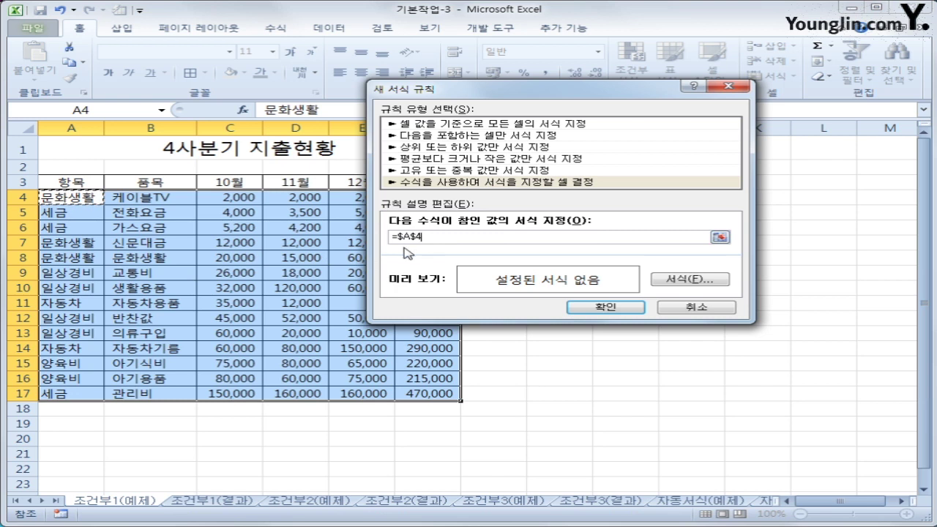
mouse_move(420, 249)
mouse_down()
mouse_move(377, 241)
mouse_move(439, 233)
mouse_move(416, 252)
mouse_up()
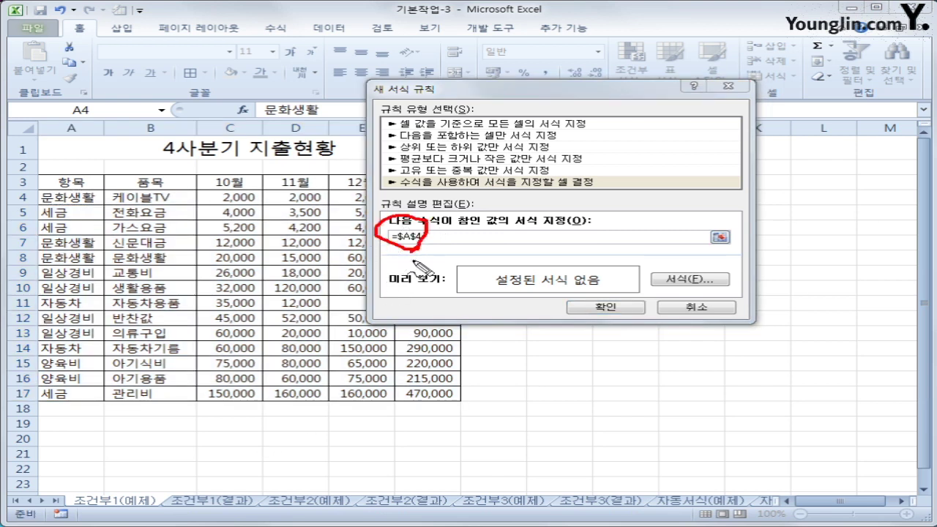
mouse_move(70, 207)
mouse_down()
mouse_move(91, 186)
mouse_move(96, 210)
mouse_up()
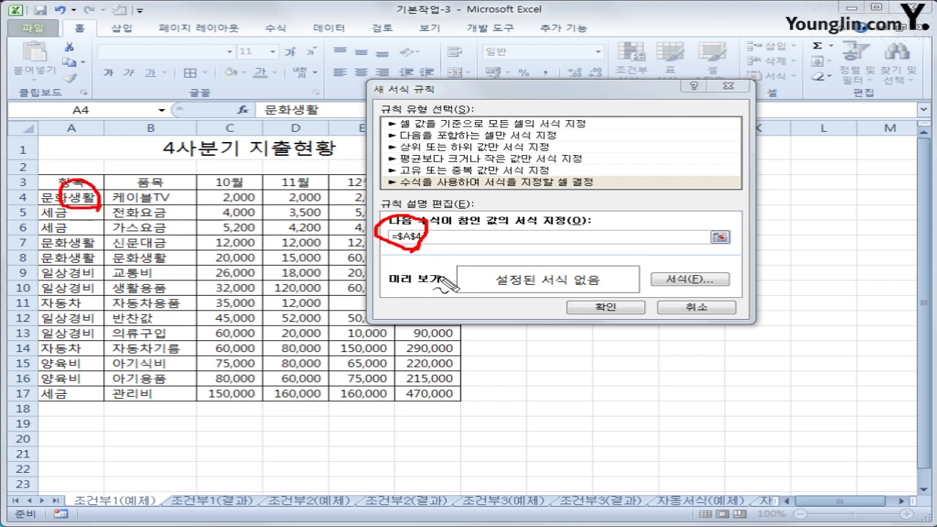
mouse_move(108, 198)
mouse_down()
mouse_move(113, 398)
mouse_move(129, 379)
mouse_up()
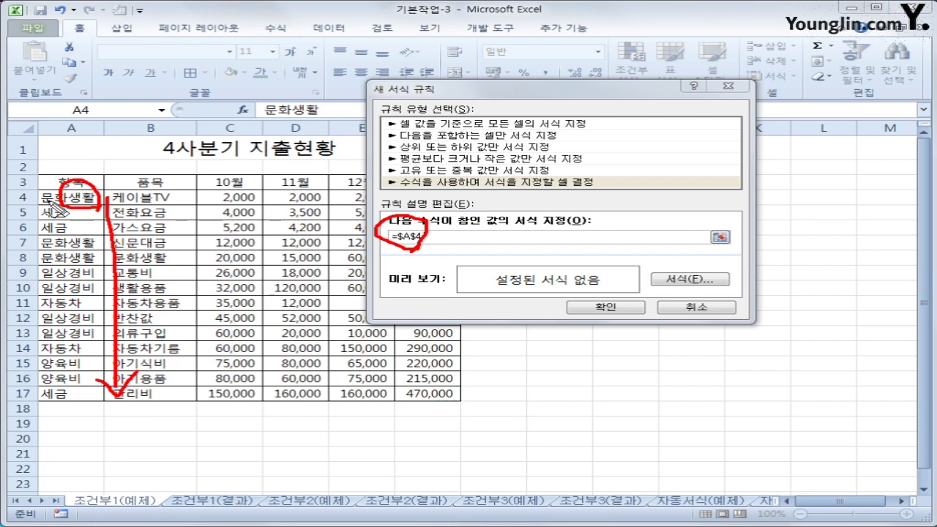
mouse_move(45, 215)
mouse_down()
mouse_move(88, 213)
mouse_move(86, 229)
mouse_move(107, 240)
mouse_up()
drag(52, 271, 97, 268)
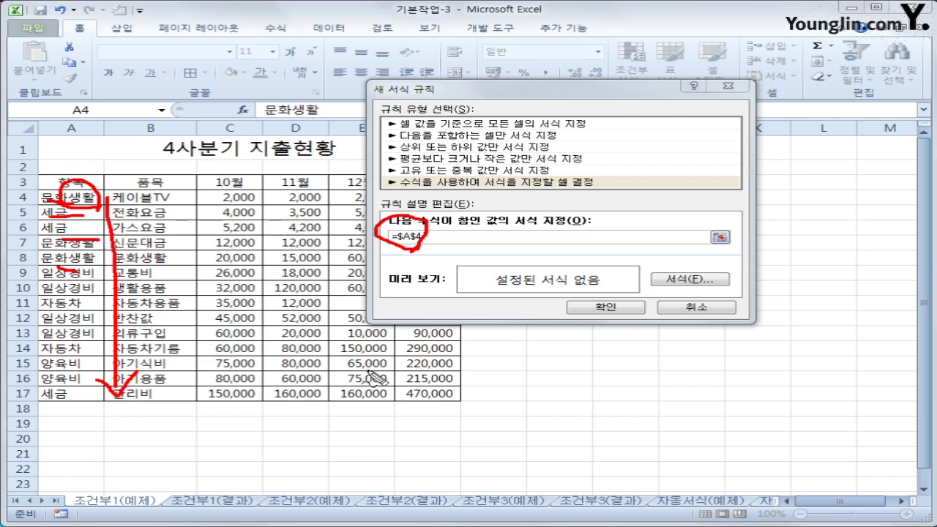
mouse_move(495, 206)
mouse_down()
mouse_move(470, 228)
mouse_move(468, 220)
mouse_move(483, 252)
mouse_move(516, 226)
mouse_move(524, 261)
mouse_move(516, 248)
mouse_move(601, 239)
mouse_up()
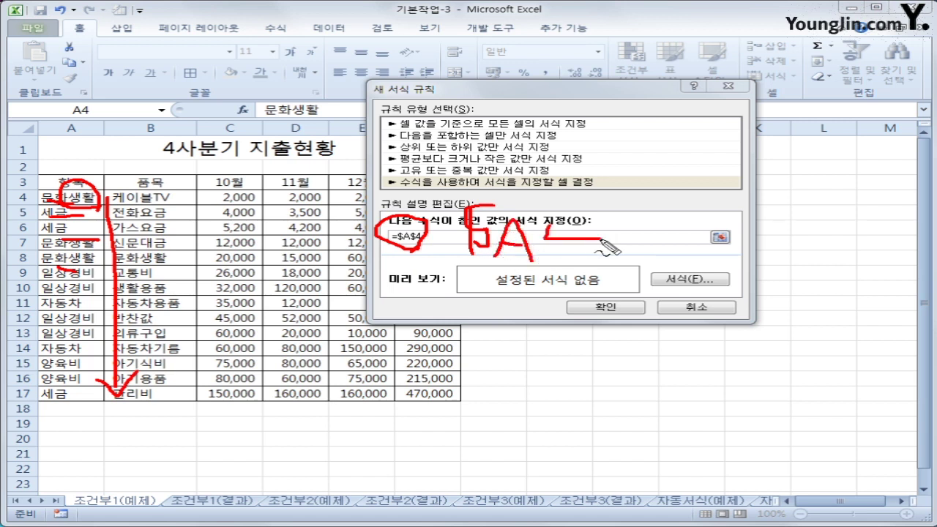
drag(569, 207, 568, 261)
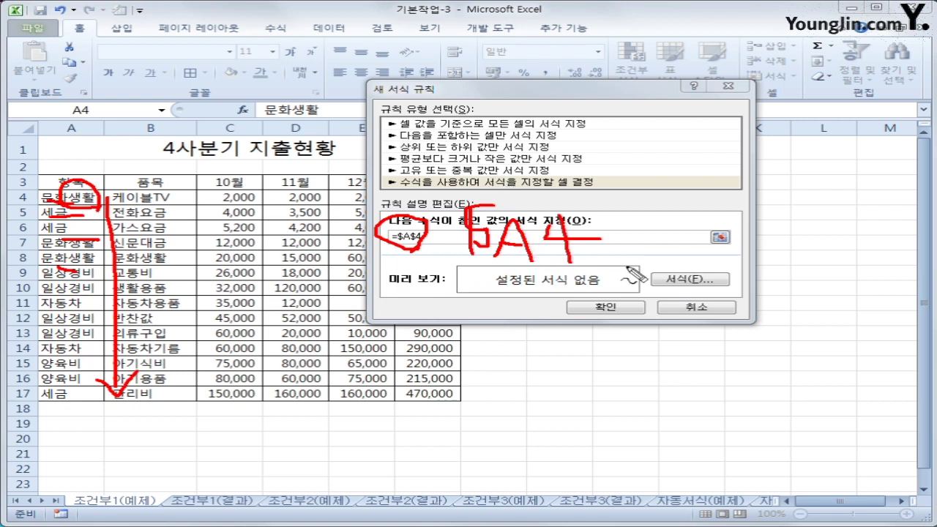
key(Escape)
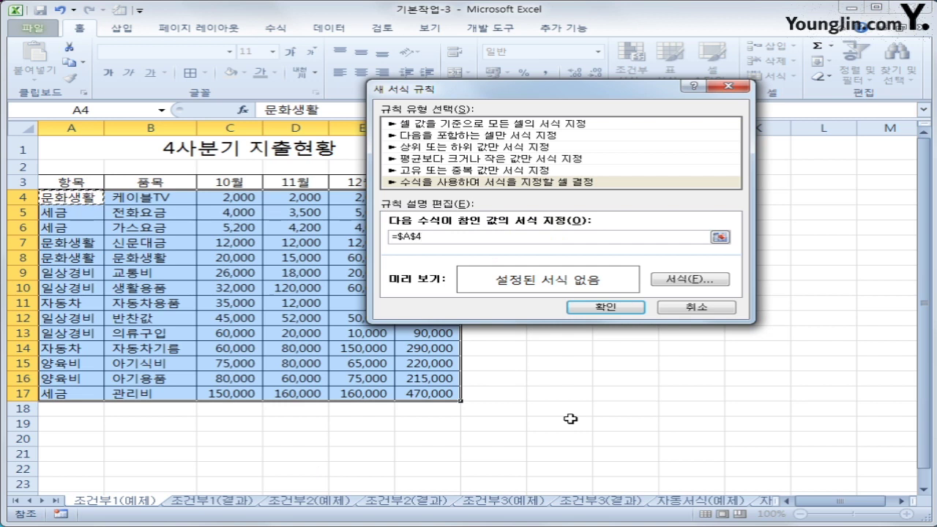
Lock only the column of the A4 reference and complete the rule's formula as =$A4="문화생활"
text(+A$4)
key(BackSpace)
key(BackSpace)
key(BackSpace)
key(BackSpace)
key(F4)
key(F4)
text(="문화)
key(BackSpace)
key(BackSpace)
text(문화생활")
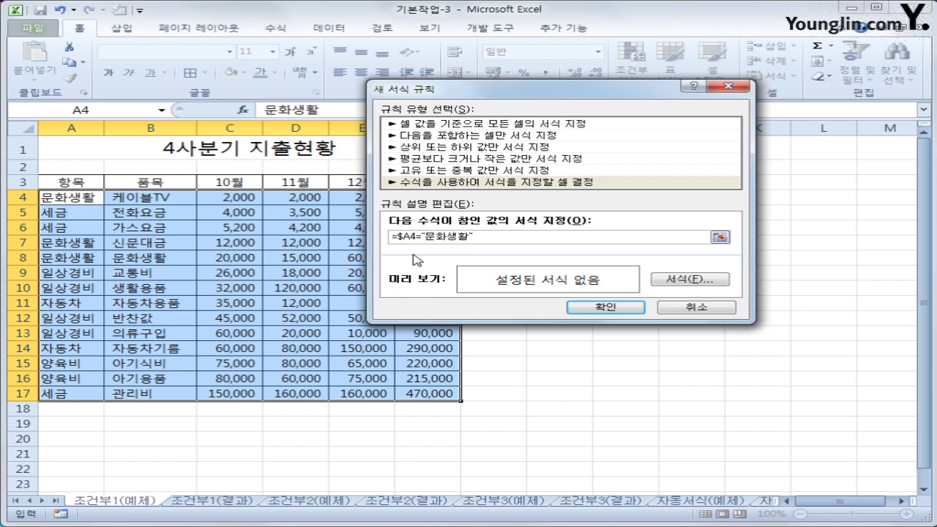
Set the rule's font to bold italic (굵은 기울임꼴) in standard blue (파랑) and apply the rule
click(680, 280)
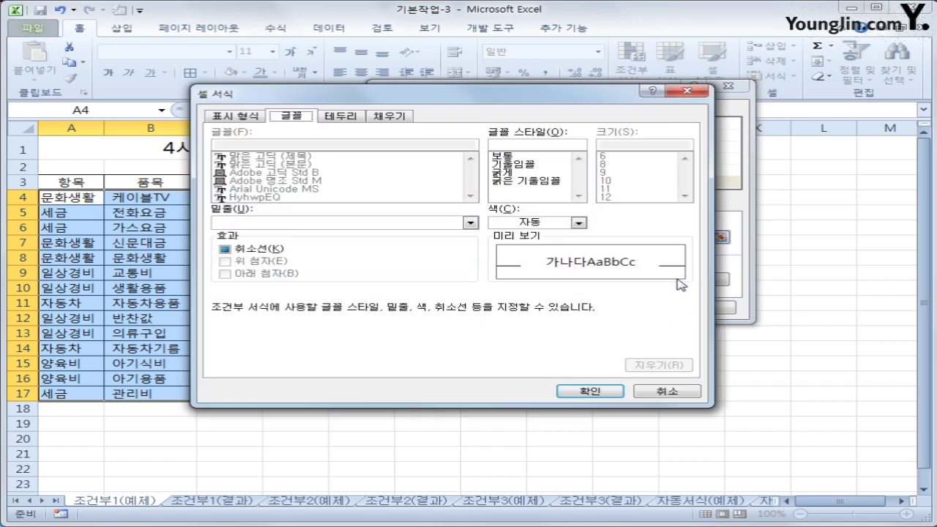
click(535, 181)
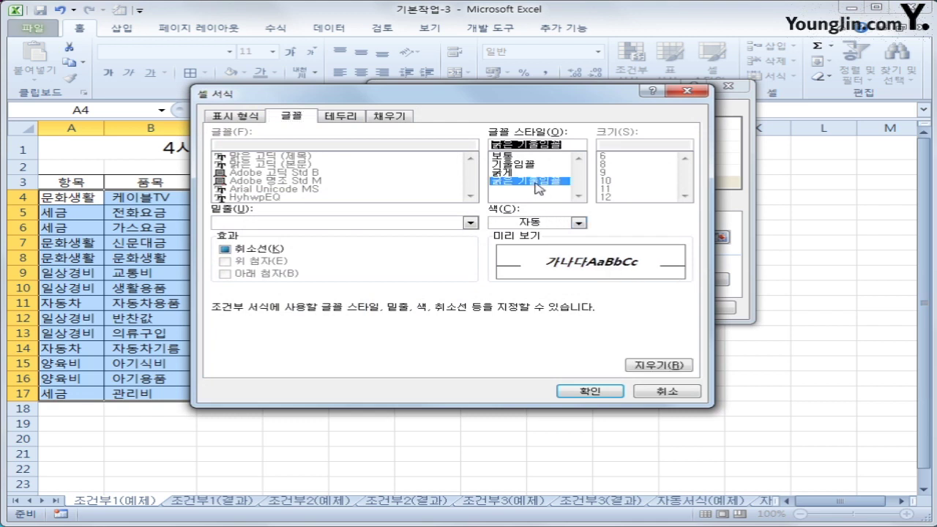
click(578, 223)
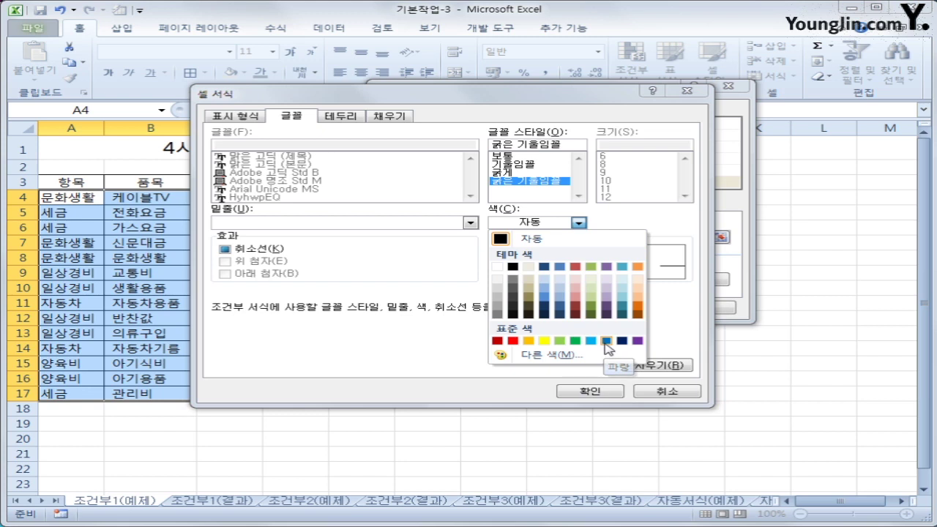
click(607, 341)
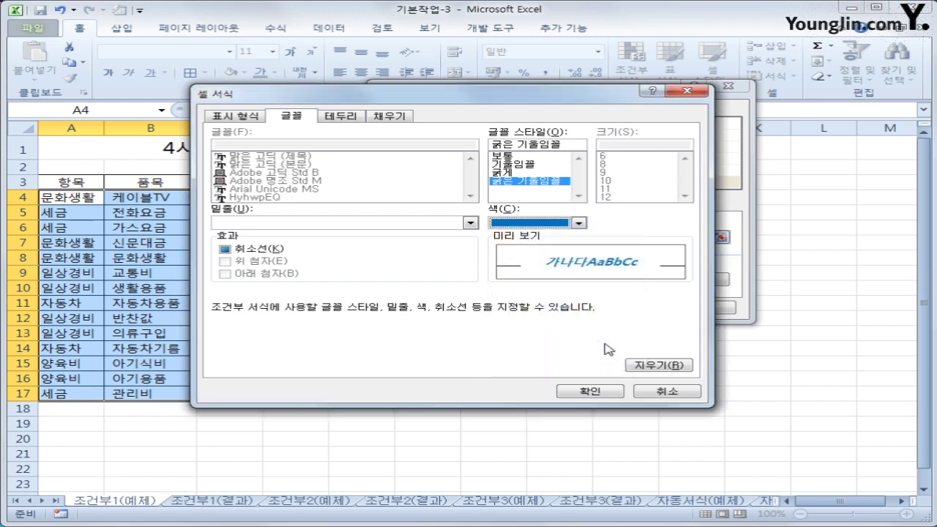
click(592, 392)
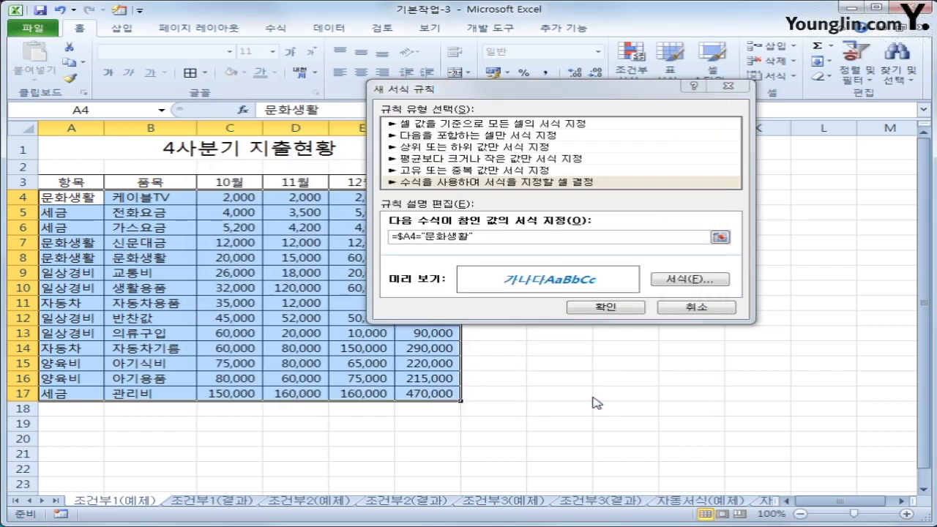
click(593, 308)
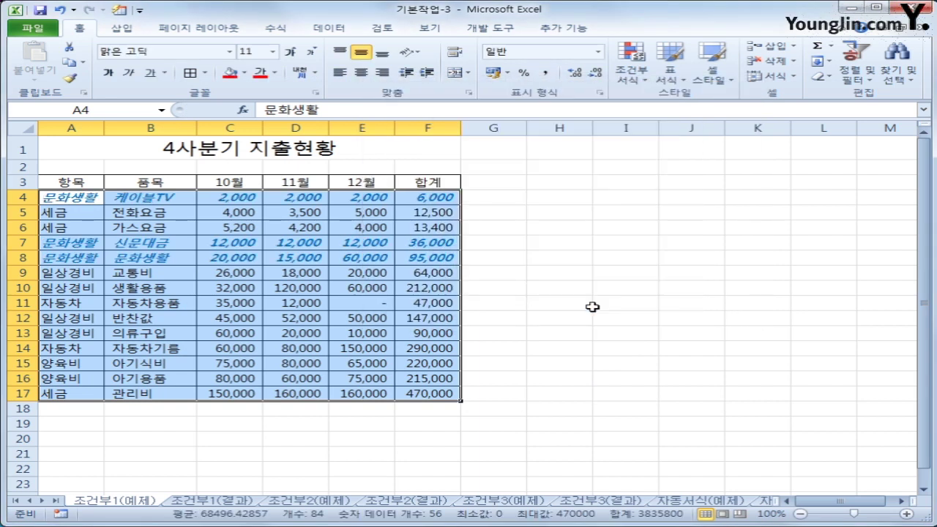
Check the formatting of the 문화생활 rows and compare the table with the 조건부1(결과) sheet
click(64, 199)
click(65, 239)
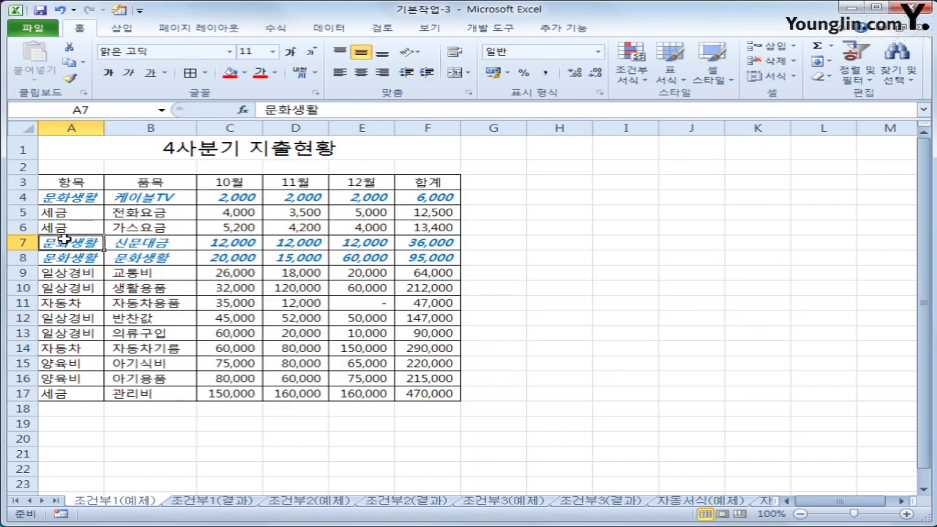
click(65, 256)
drag(63, 198, 433, 198)
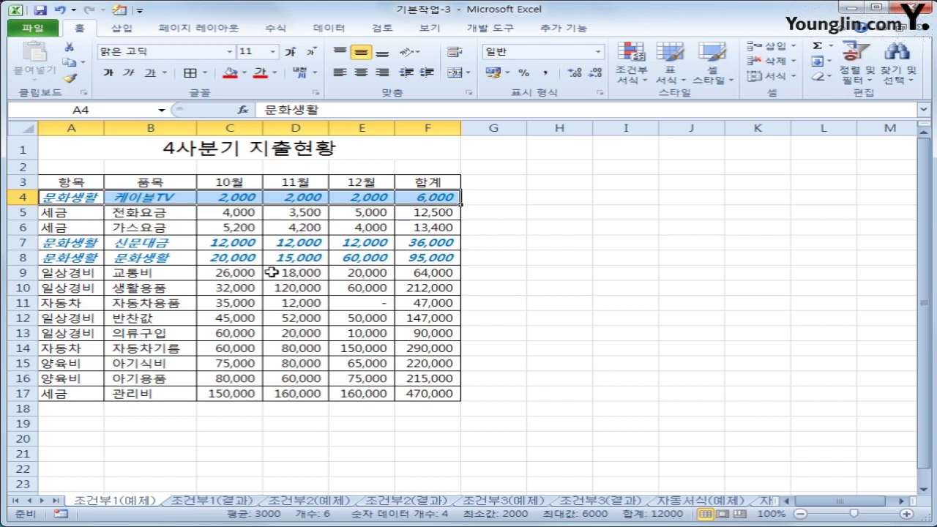
click(67, 244)
click(68, 259)
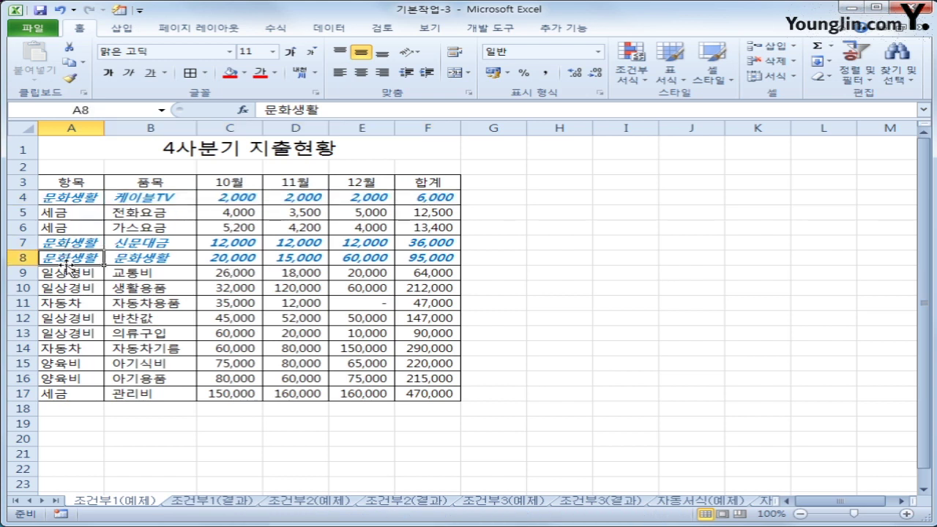
click(57, 394)
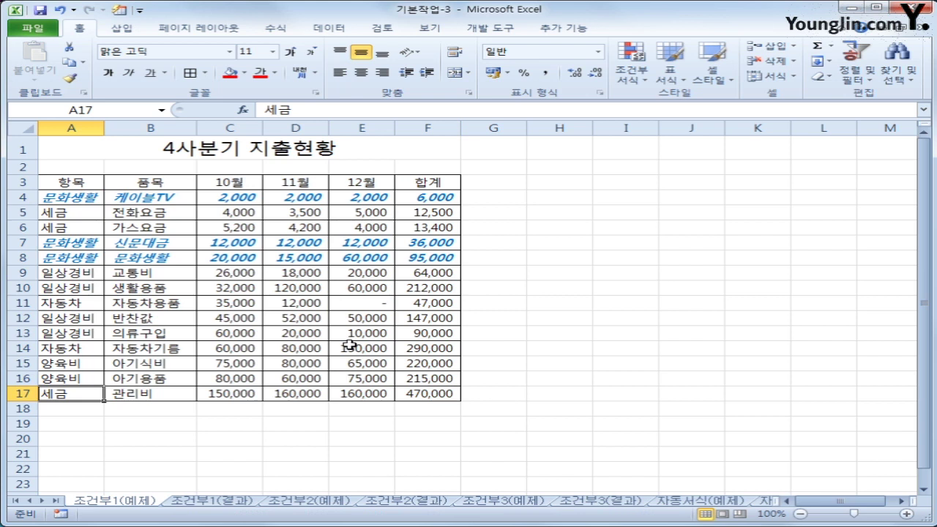
click(204, 502)
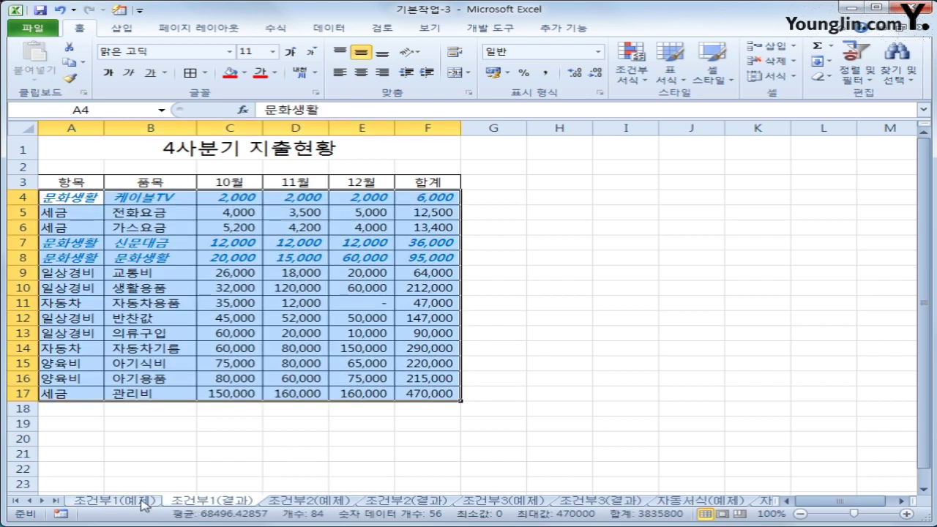
click(94, 396)
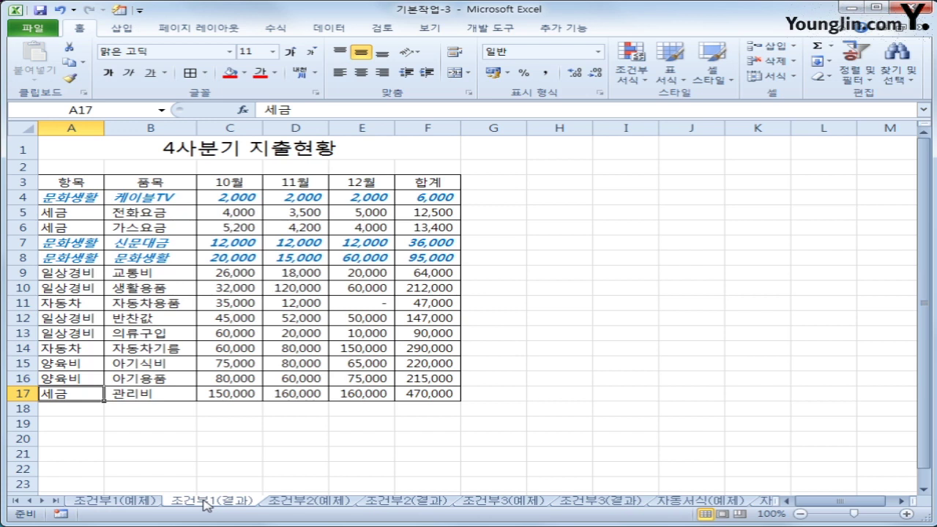
Open the 조건부2(예제) sheet and try selecting its data range A4:G12 without the header row
click(306, 502)
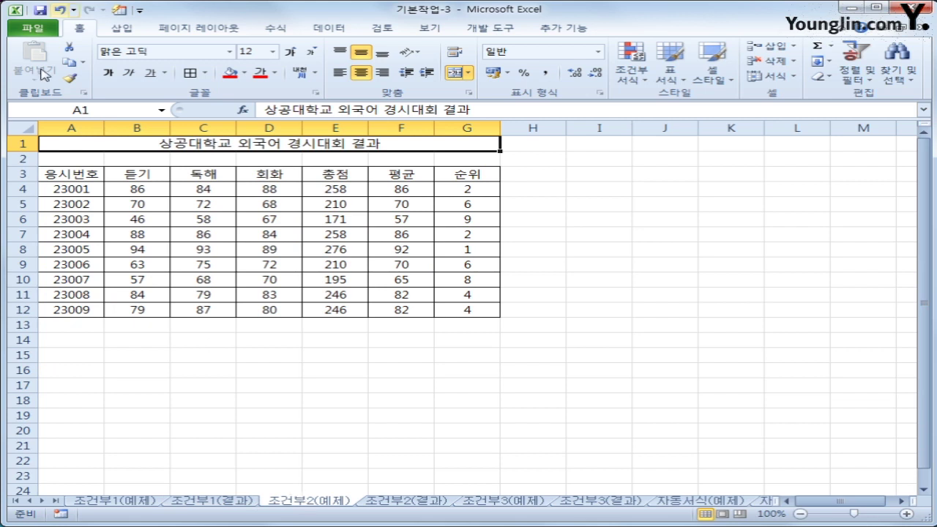
drag(76, 189, 439, 308)
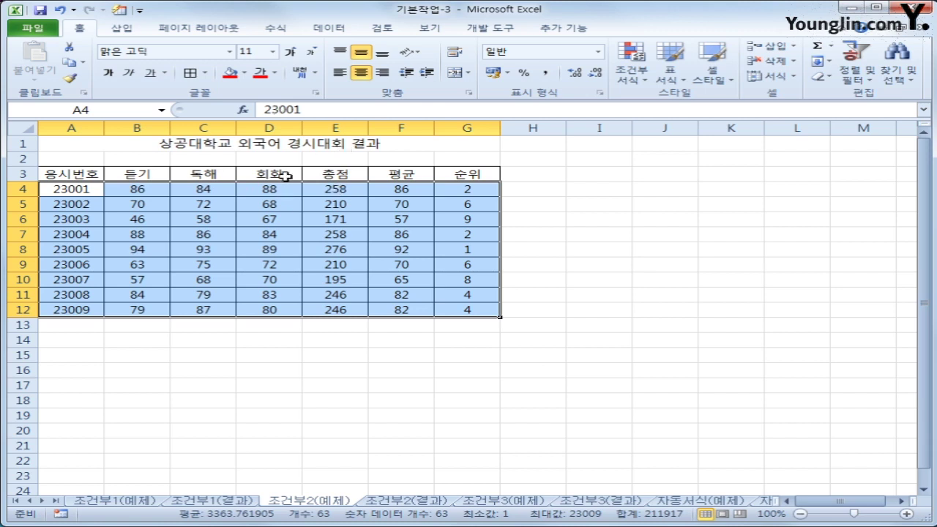
drag(70, 188, 473, 315)
click(542, 333)
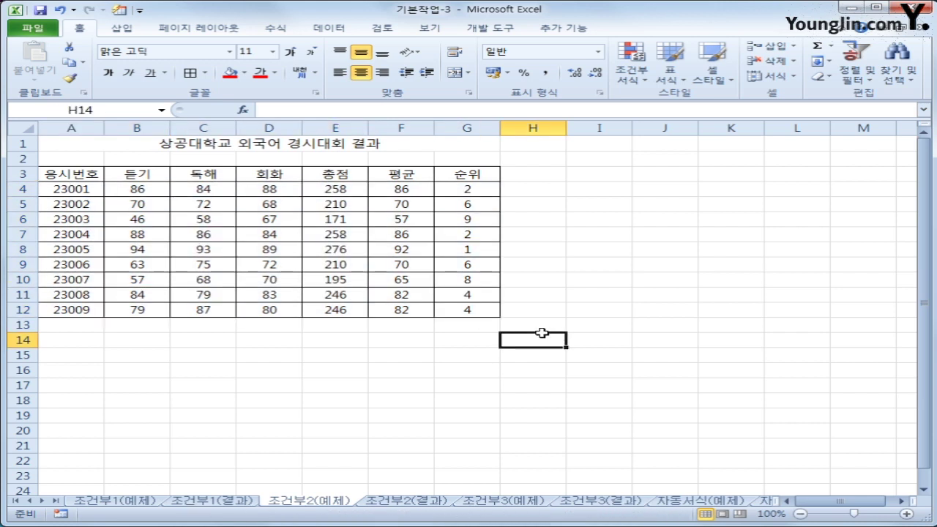
Try selecting the data range in reverse, from G12 back to A4
click(470, 313)
drag(469, 313, 80, 188)
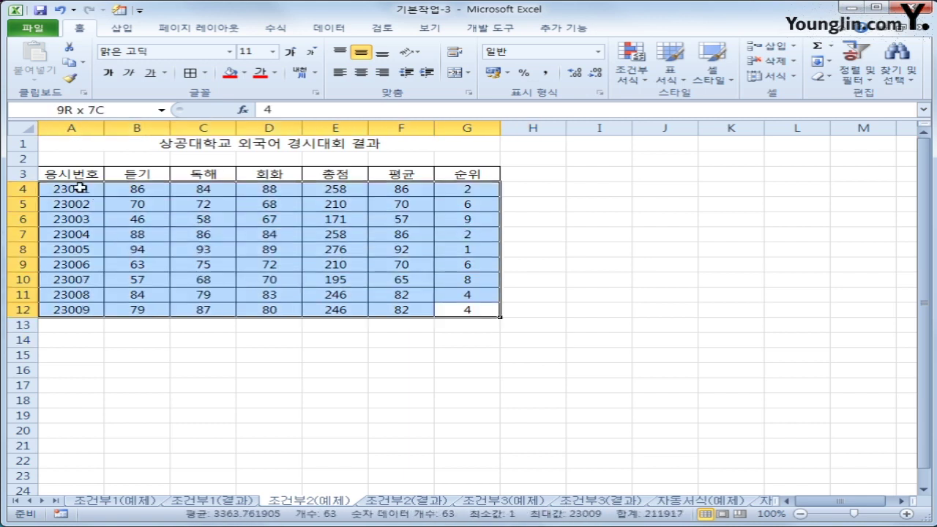
drag(79, 188, 79, 188)
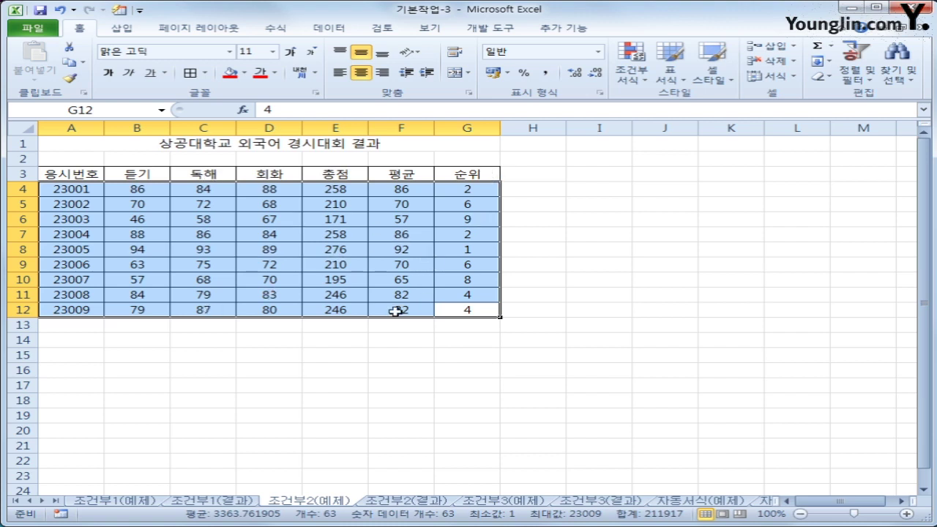
Select A4:G12 starting from A4 and create a new conditional formatting rule that uses a formula
click(89, 191)
drag(88, 191, 461, 310)
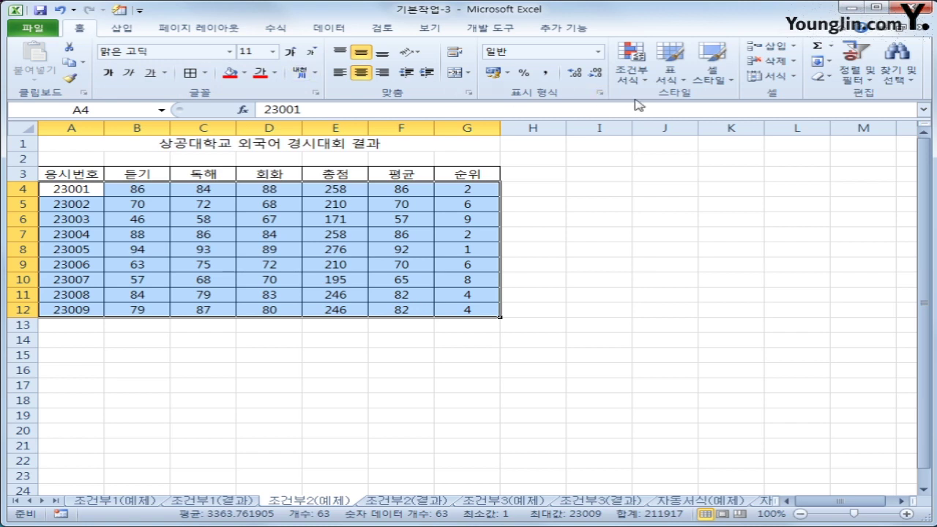
click(631, 66)
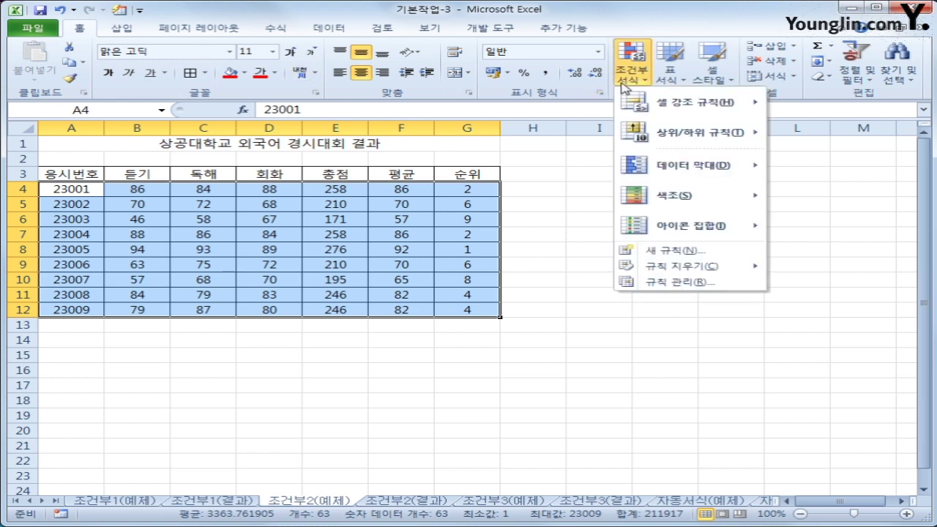
click(659, 258)
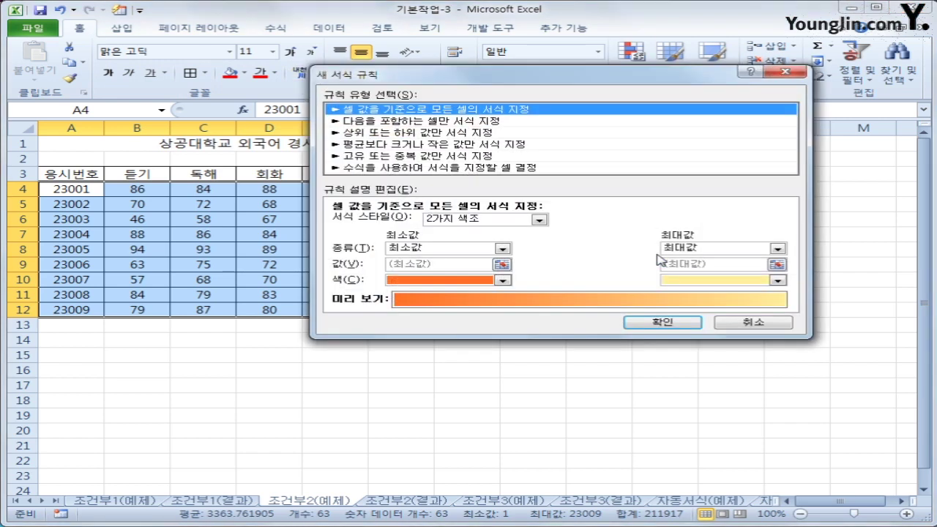
click(450, 170)
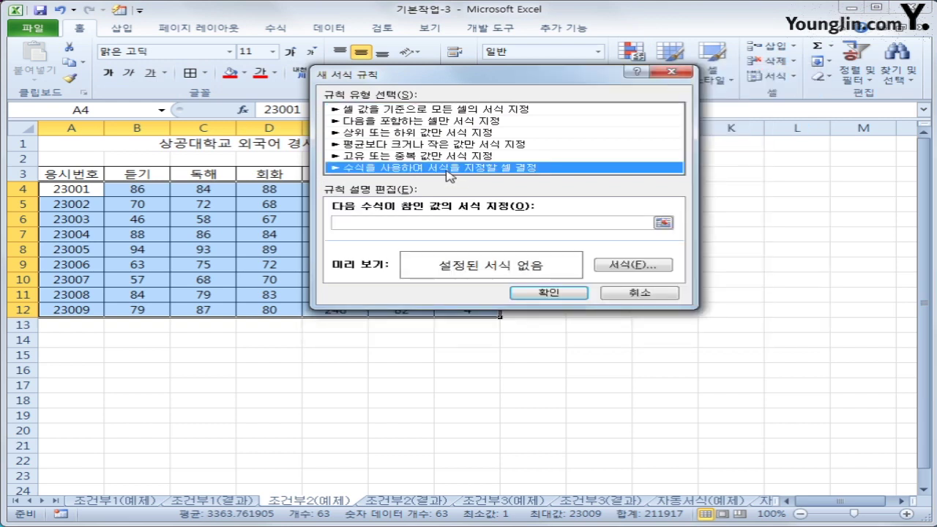
Begin the rule's formula as =and($B4>=70, with only the column of the 듣기 reference locked
click(442, 223)
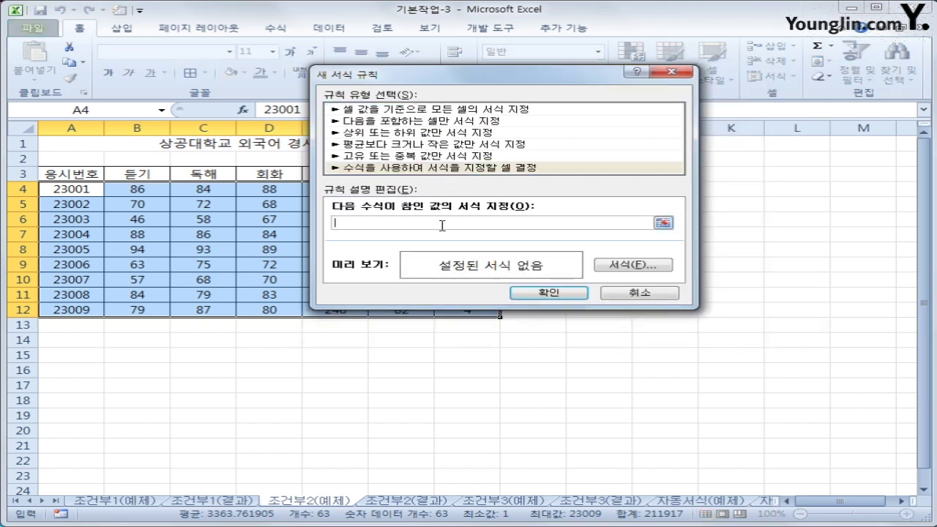
text(=)
key(BackSpace)
key(Hangul)
text(and()
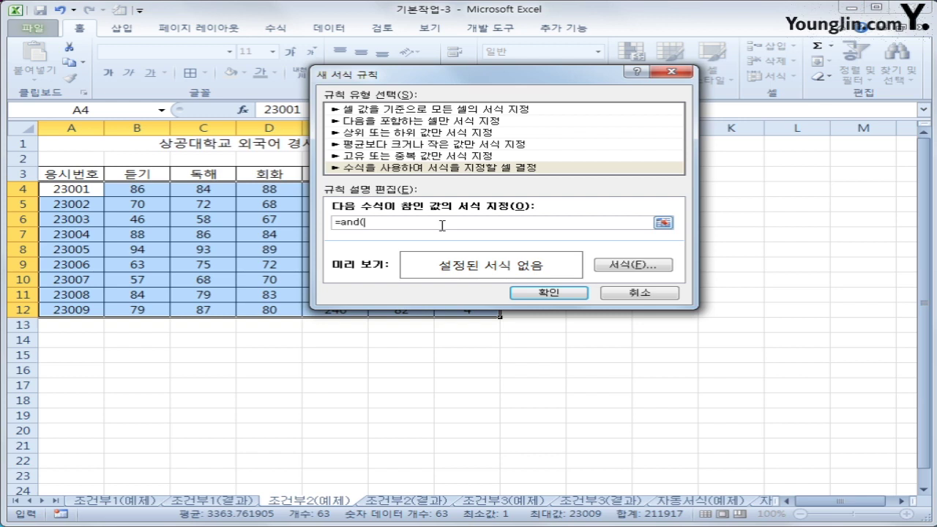
drag(426, 77, 501, 147)
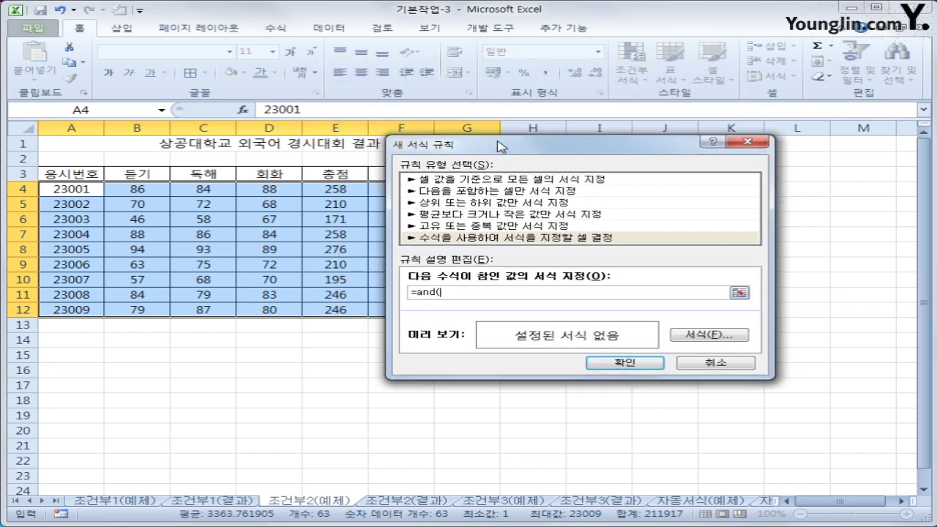
click(139, 188)
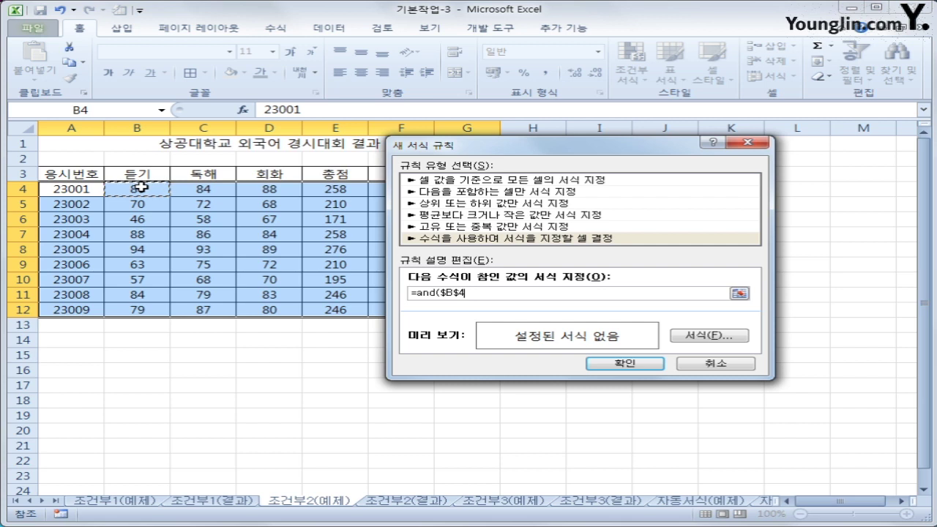
key(F4)
key(F4)
text(>=70,)
Add the column-locked 독해 and 회화 conditions $C4>=70 and $D4>=70, and close the AND formula
click(197, 191)
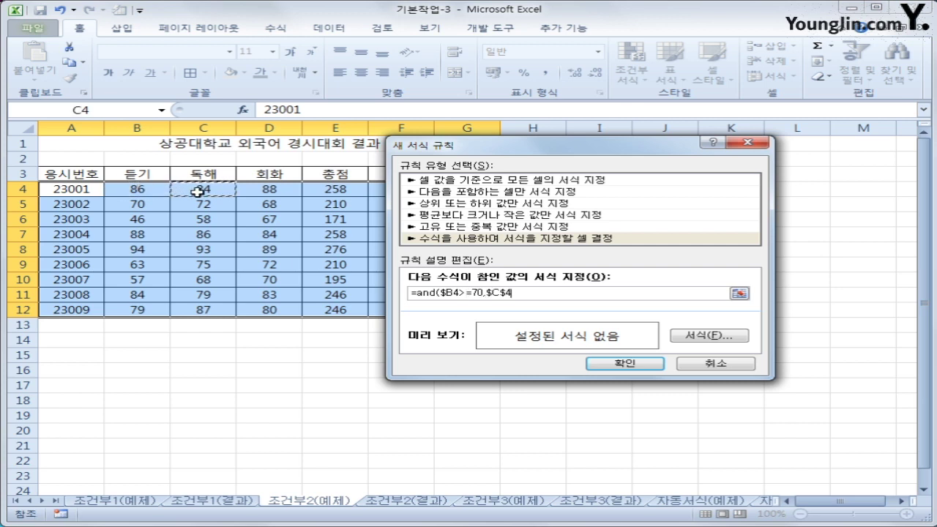
key(F4)
key(F4)
text(>=70,)
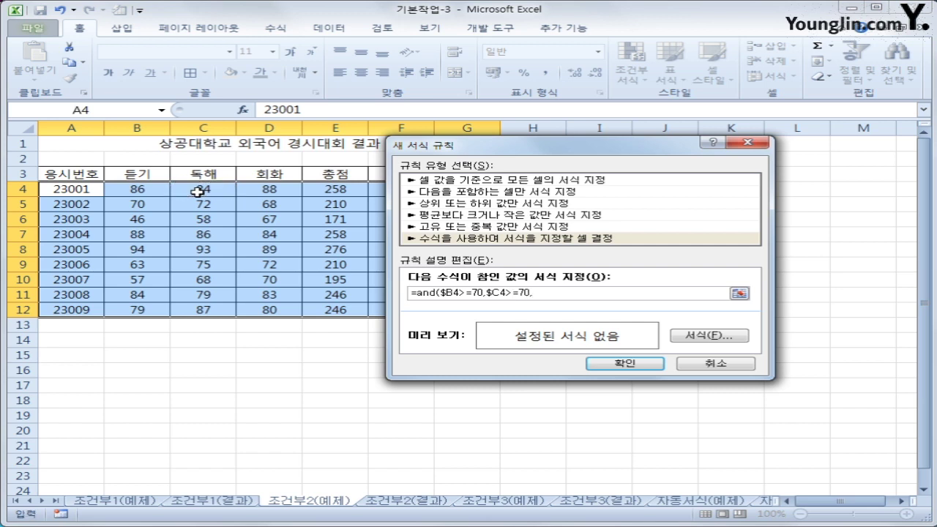
click(274, 190)
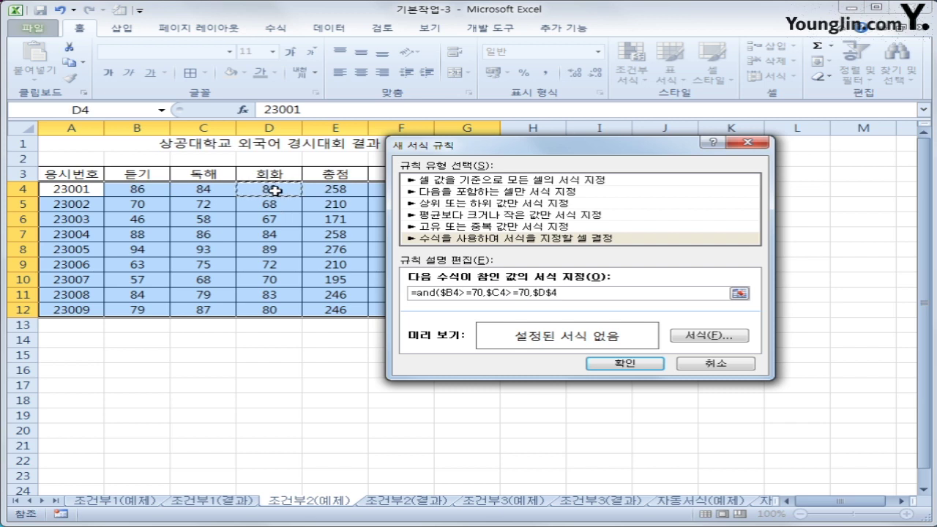
key(F4)
key(F4)
text(>=70))
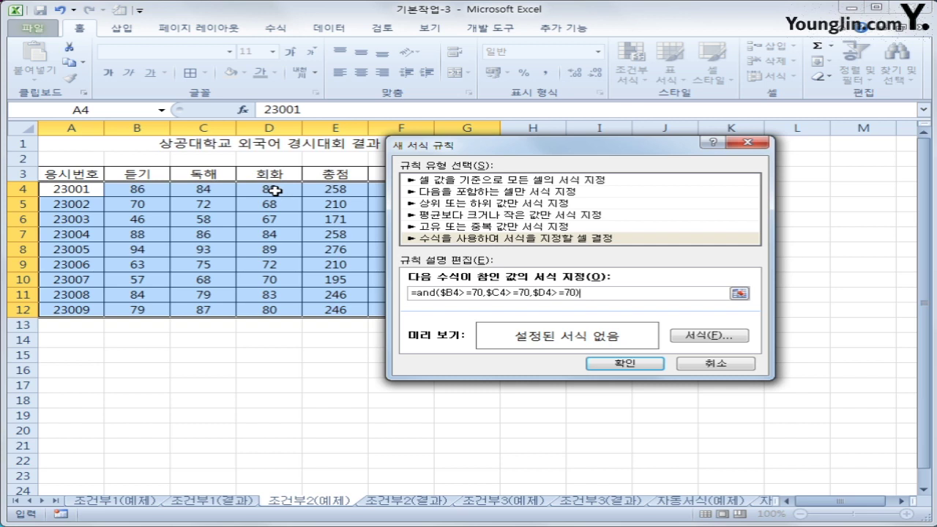
Set the rule's font to bold (굵게) in standard blue (파랑) and apply the rule
click(705, 337)
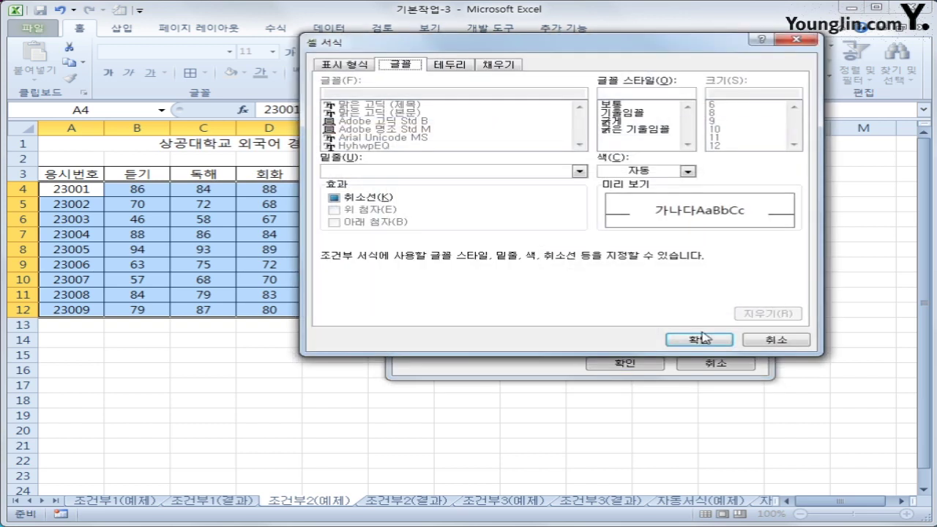
click(688, 171)
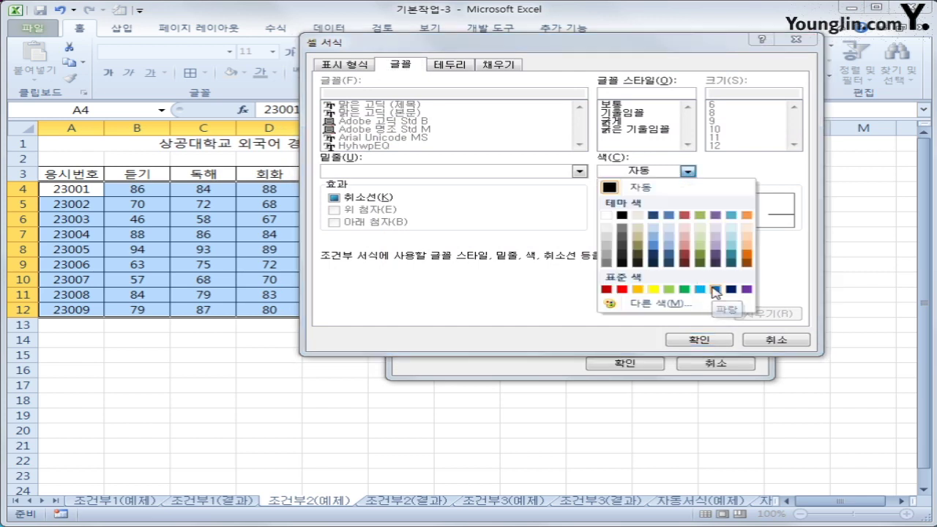
click(715, 290)
click(623, 122)
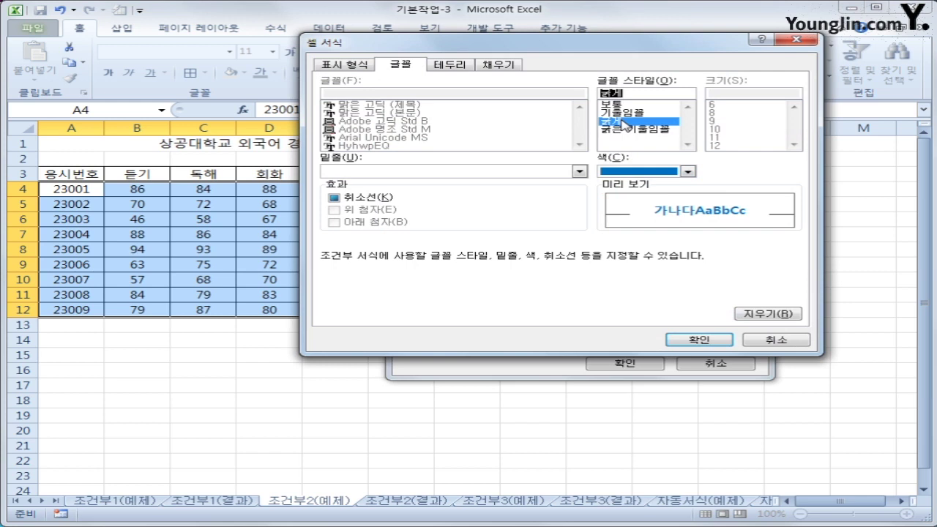
click(672, 341)
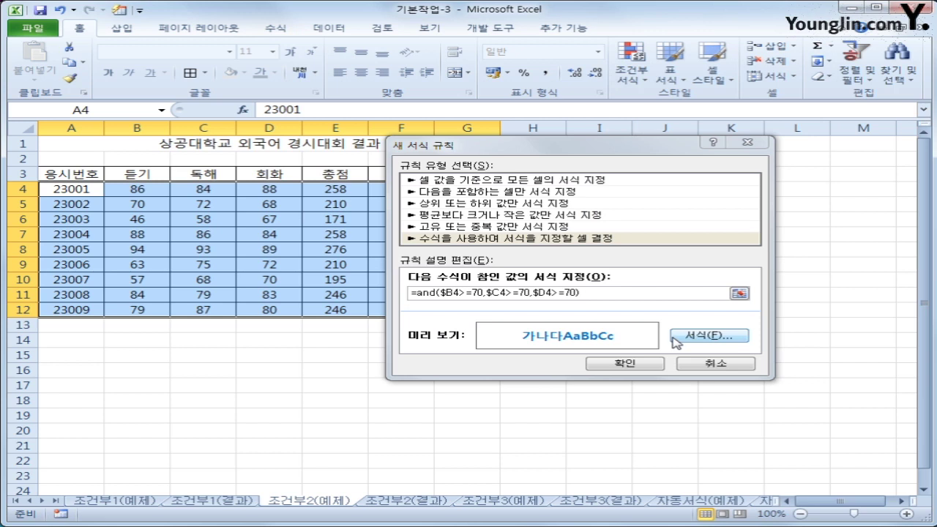
click(612, 370)
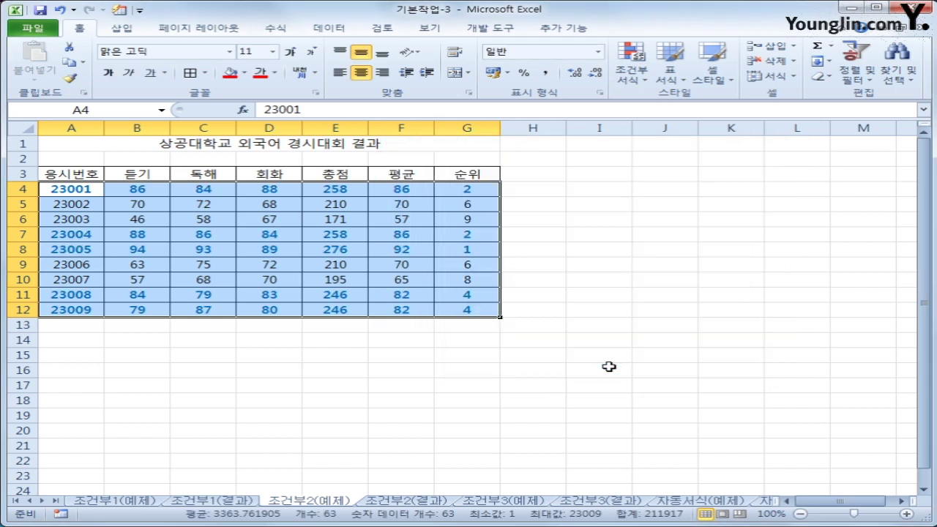
Check the 듣기, 독해 and 회화 scores in row 4 and compare the table with the 조건부2(결과) sheet
click(609, 367)
click(161, 190)
click(187, 190)
click(261, 190)
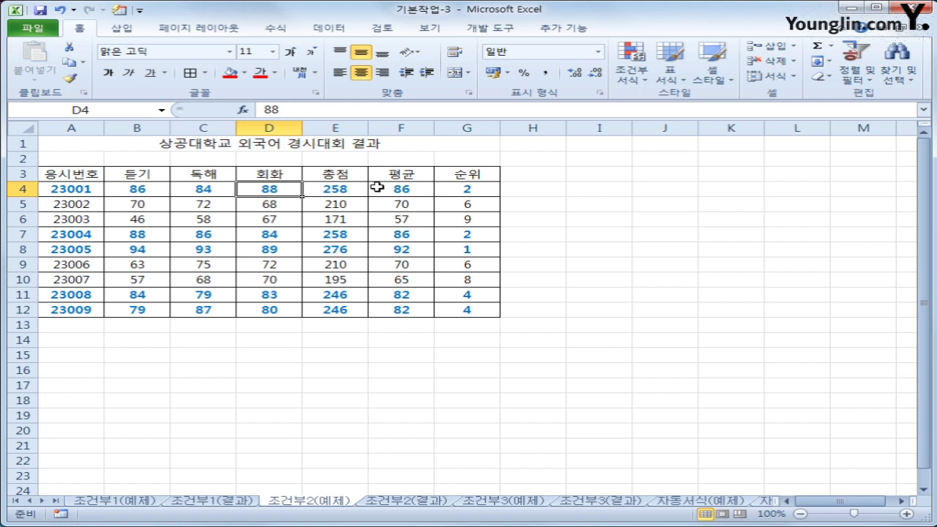
click(408, 502)
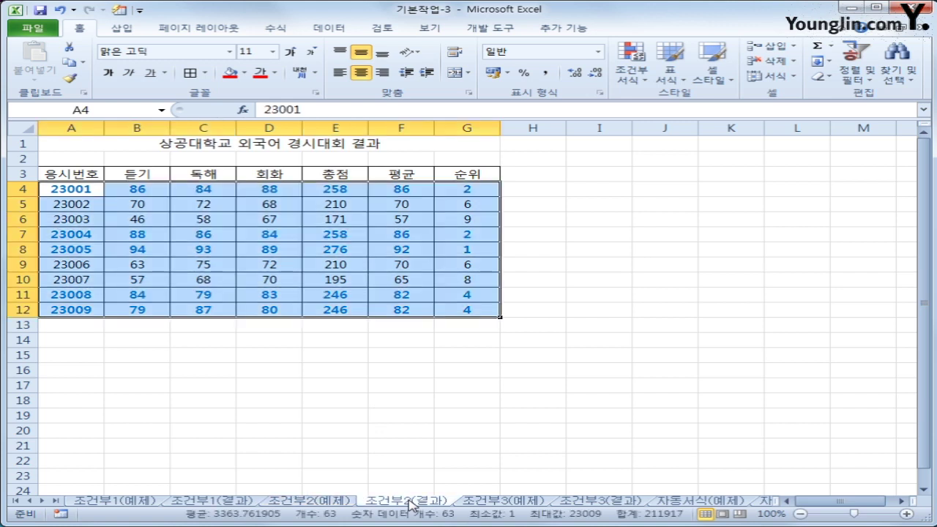
click(353, 504)
click(376, 503)
On the 조건부3(예제) sheet, select B4:F13 and create a new conditional formatting rule that uses a formula
click(504, 501)
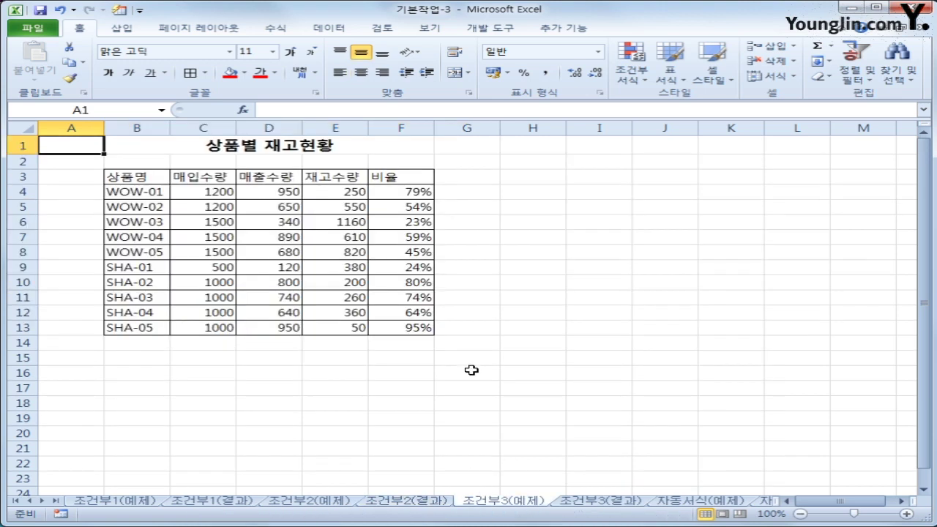
drag(138, 195, 391, 321)
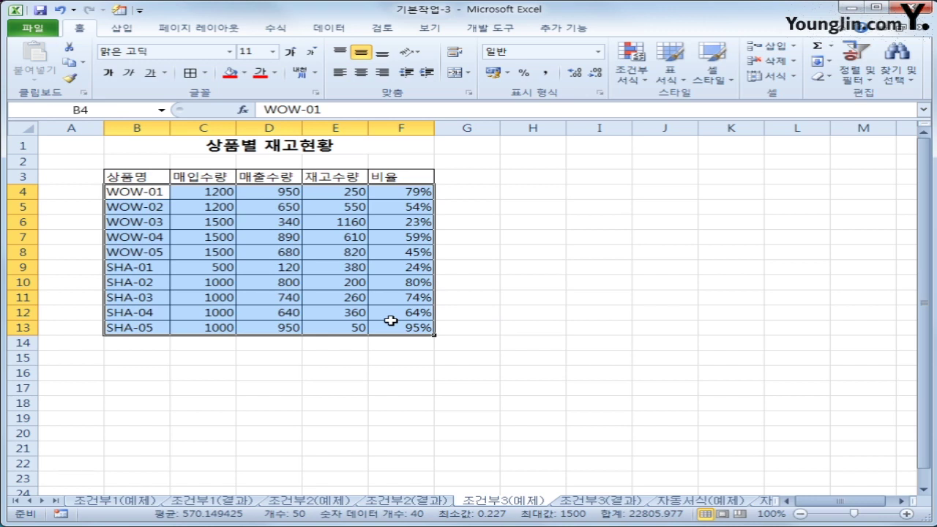
click(637, 77)
click(657, 252)
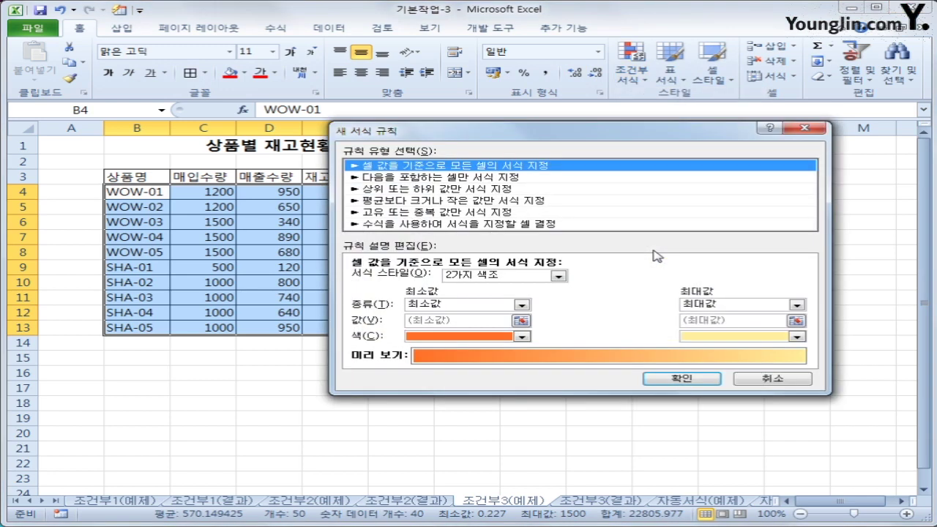
click(520, 224)
Enter the rule's formula as =$F4<50%, locking only the column of the first 비율 cell's reference
click(498, 278)
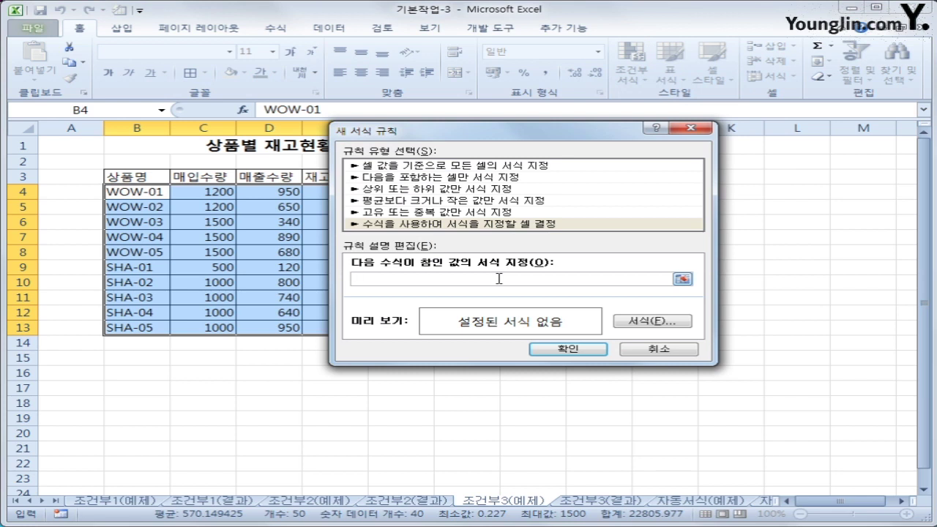
text(=)
drag(534, 139, 612, 223)
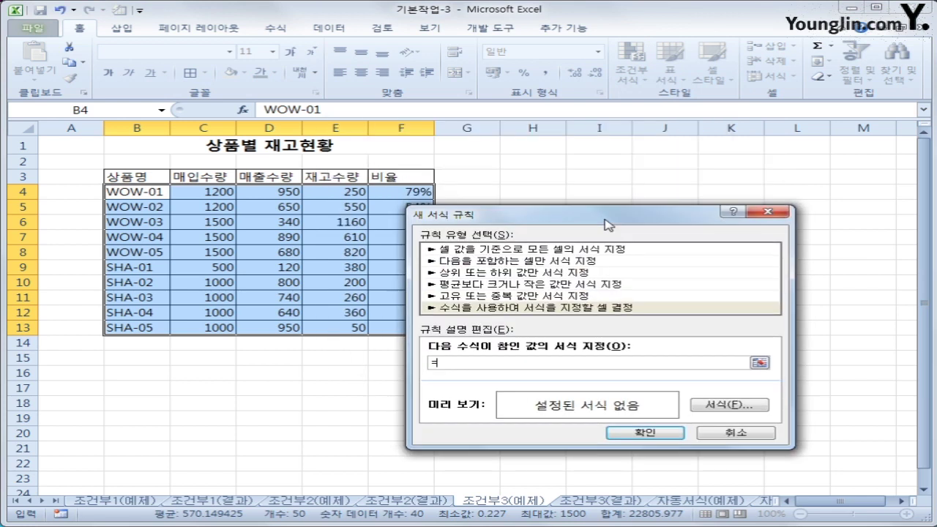
click(391, 194)
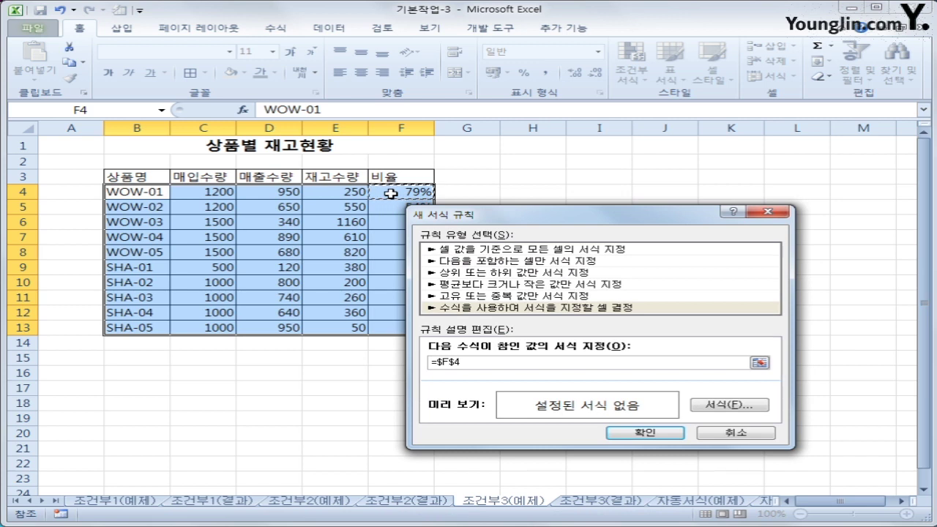
drag(532, 220, 589, 173)
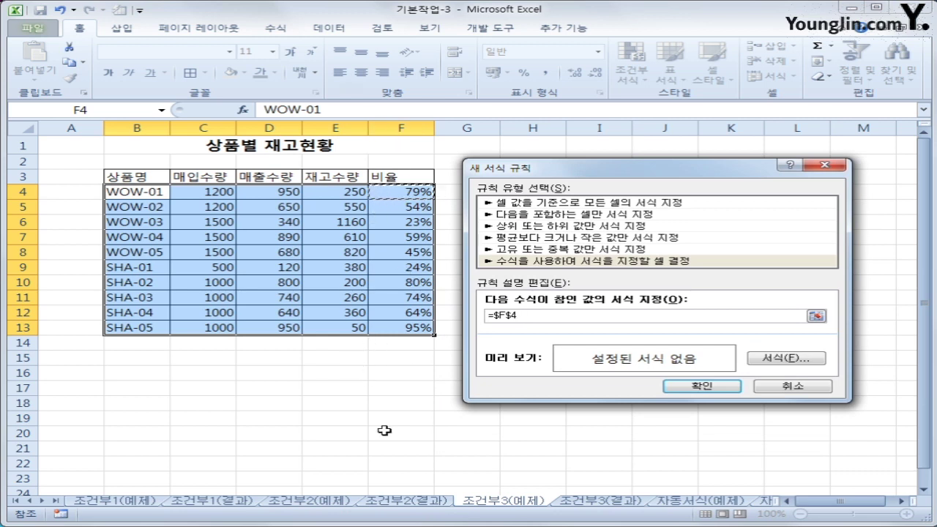
key(F4)
key(F4)
text(<50%)
Set the rule's font style to bold (굵게) and apply the rule to the inventory table
click(796, 358)
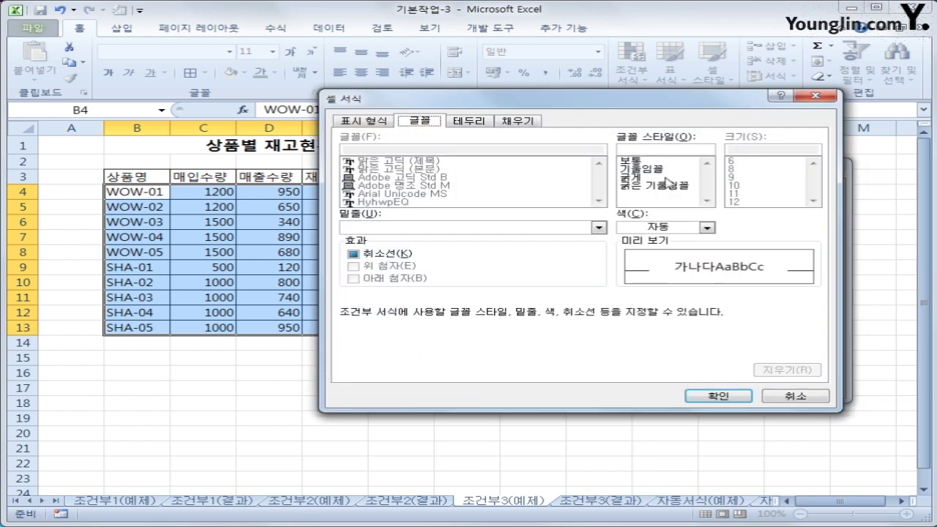
click(667, 179)
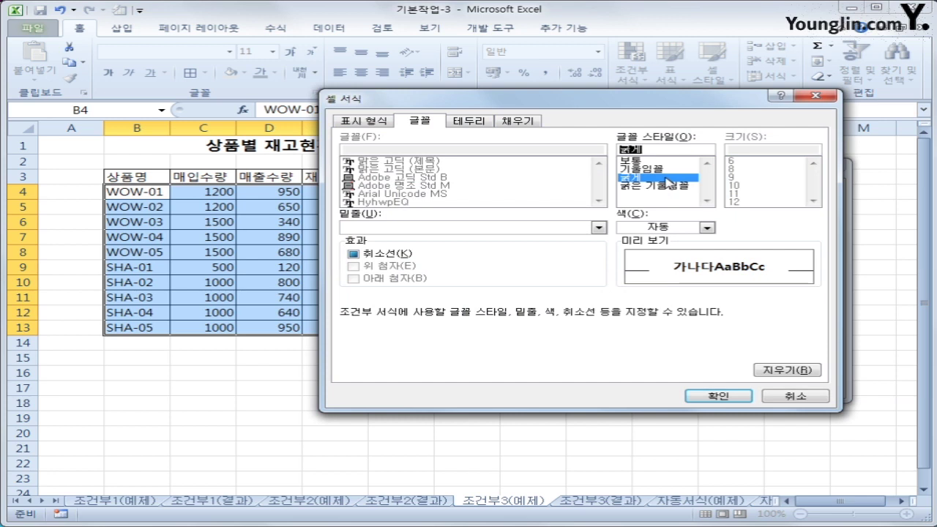
click(733, 396)
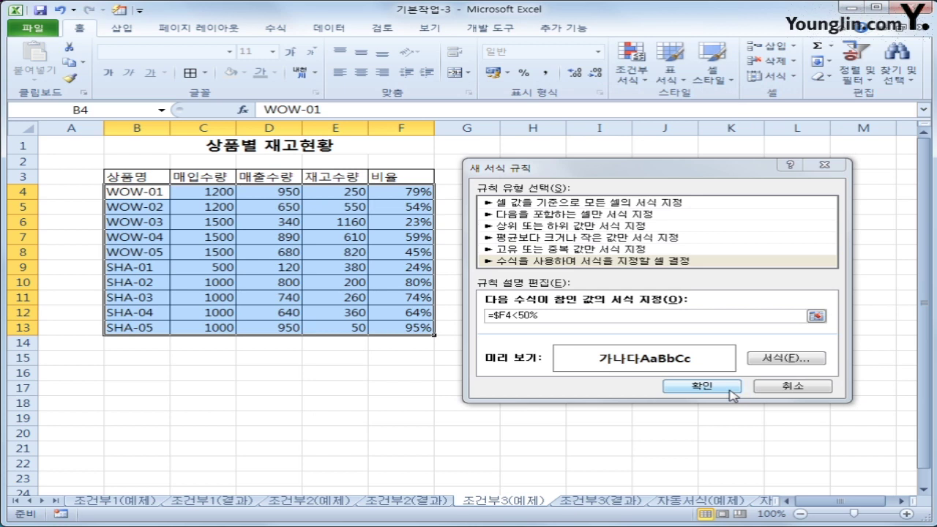
click(730, 391)
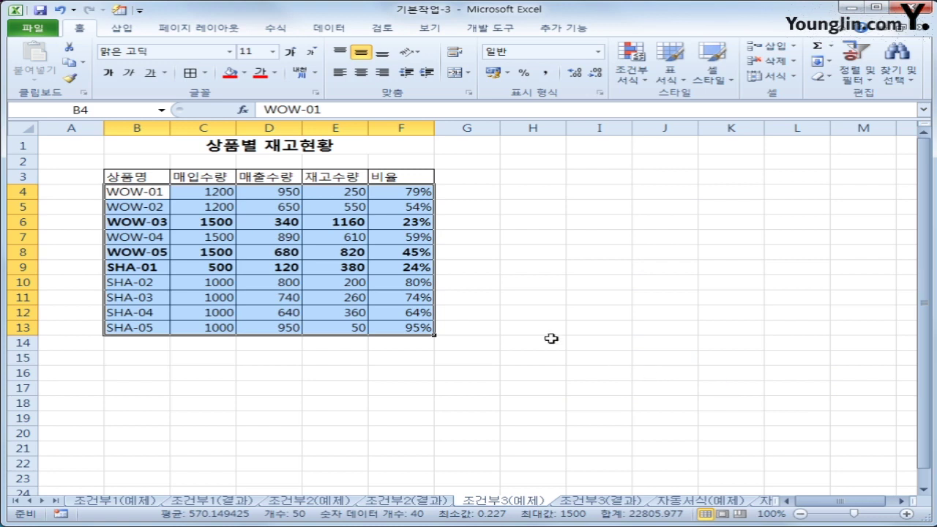
Check the 비율 values in F6, F8 and F9 against the bold formatting across their rows
click(404, 221)
click(406, 253)
click(407, 268)
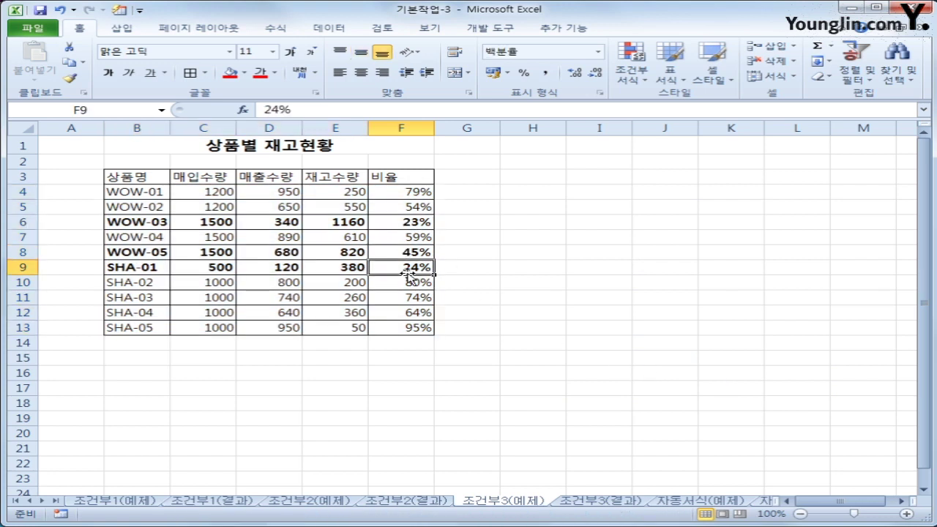
drag(138, 221, 380, 224)
Select B4:F13 again and create a second conditional formatting rule that uses a formula
click(149, 192)
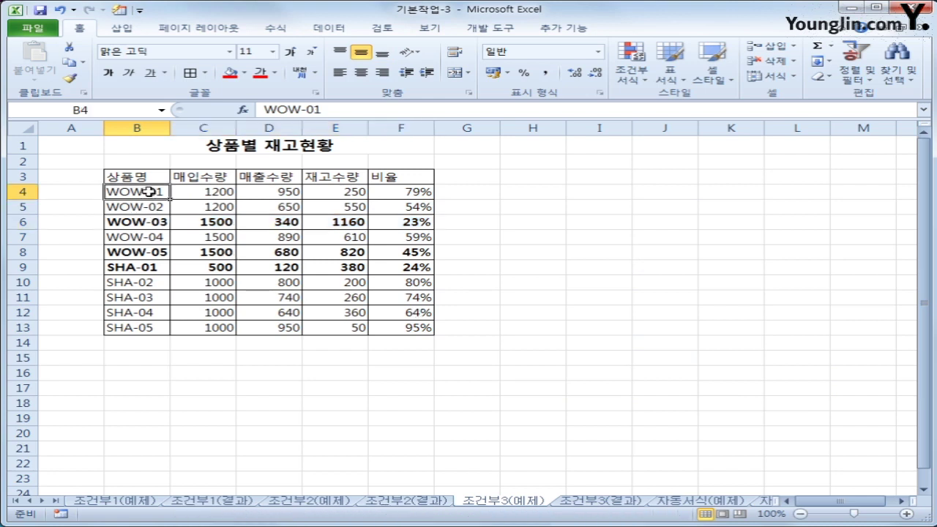
drag(149, 192, 406, 327)
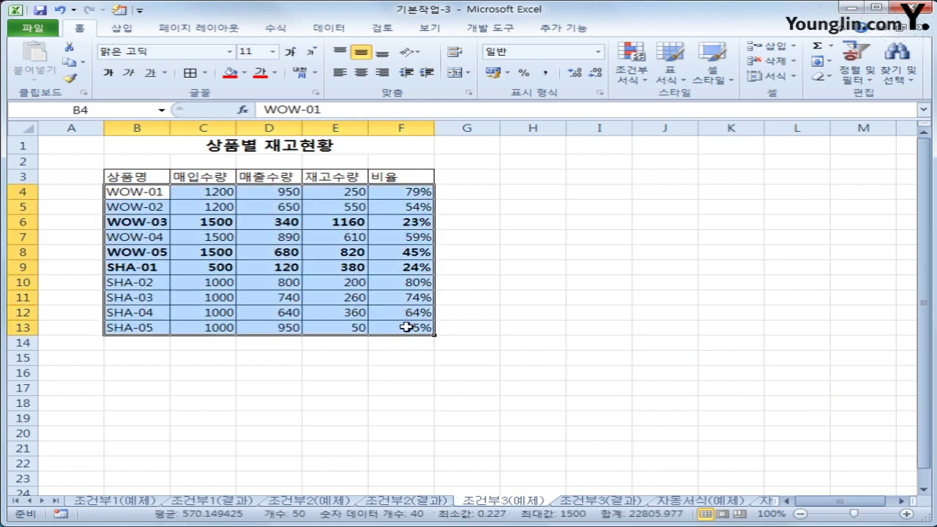
click(633, 72)
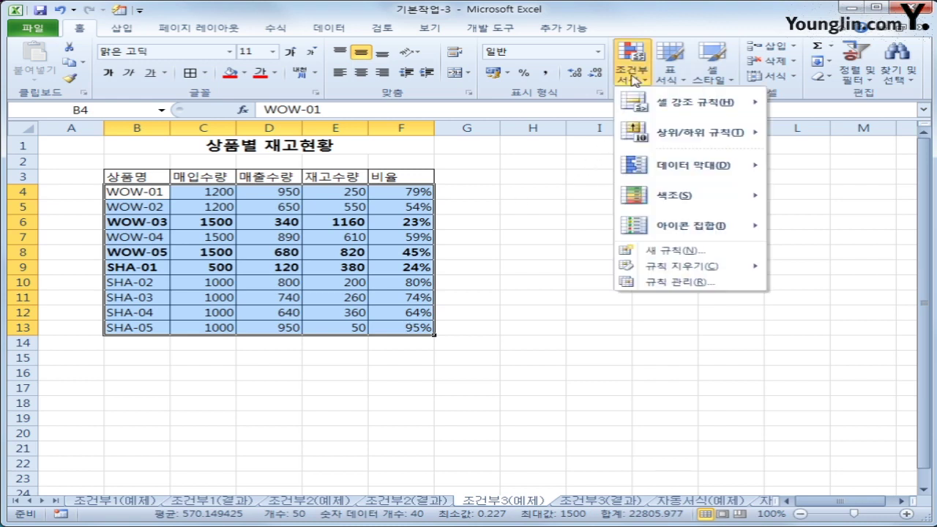
click(649, 250)
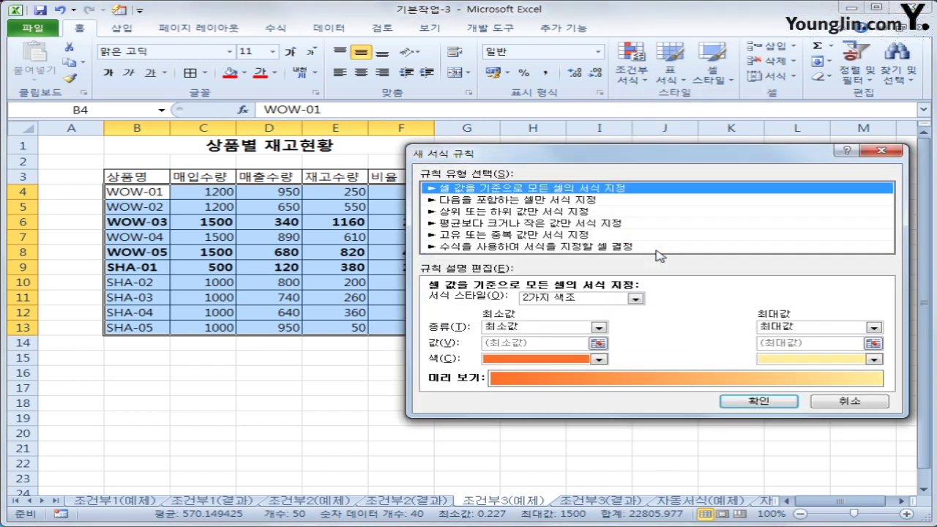
click(605, 248)
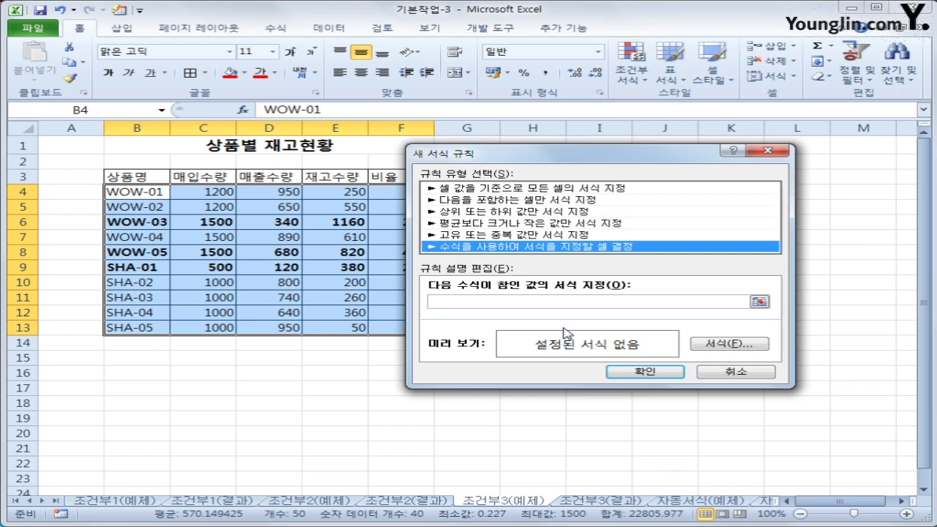
Enter the new rule's formula as =$F4>80%, locking only the column of the first 비율 cell's reference
click(551, 304)
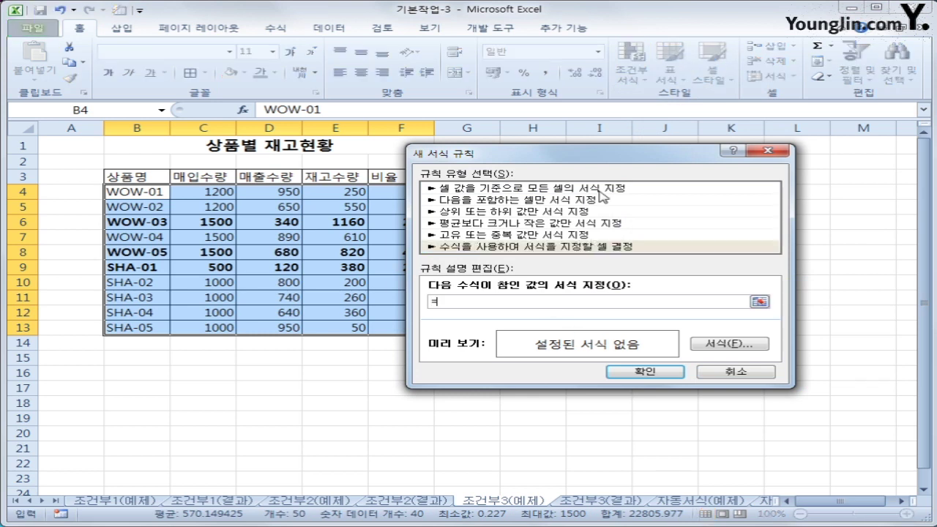
drag(597, 156, 666, 192)
click(423, 192)
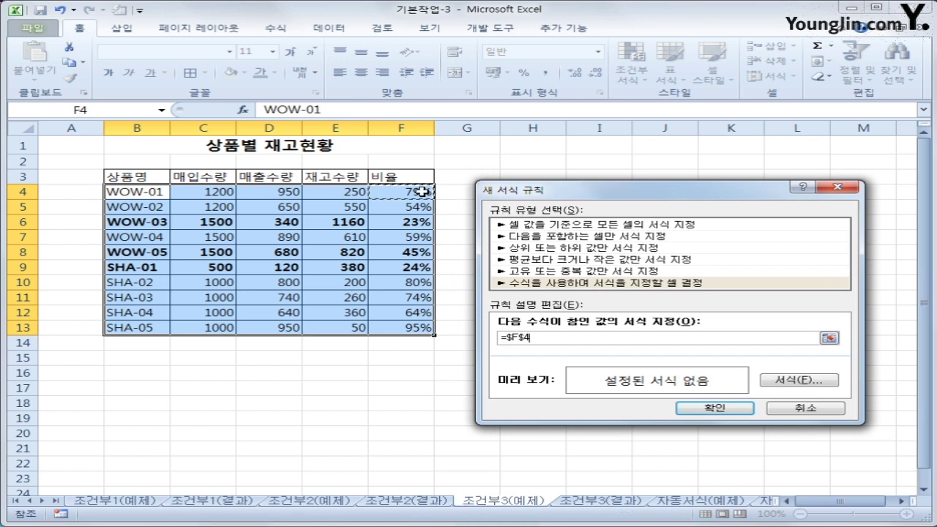
key(F4)
key(F4)
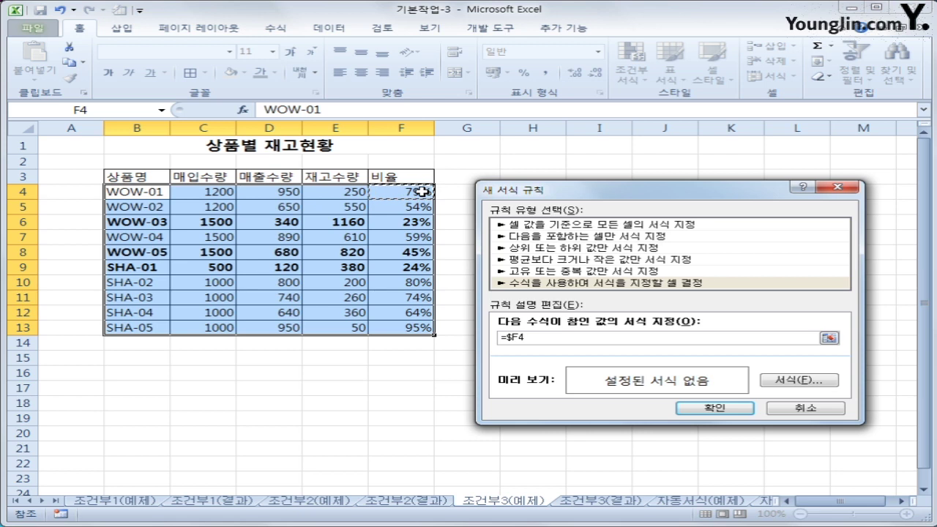
text(>80%)
Set the rule's font color to red, apply it to the inventory table and check the 비율 cell in row 13
click(798, 381)
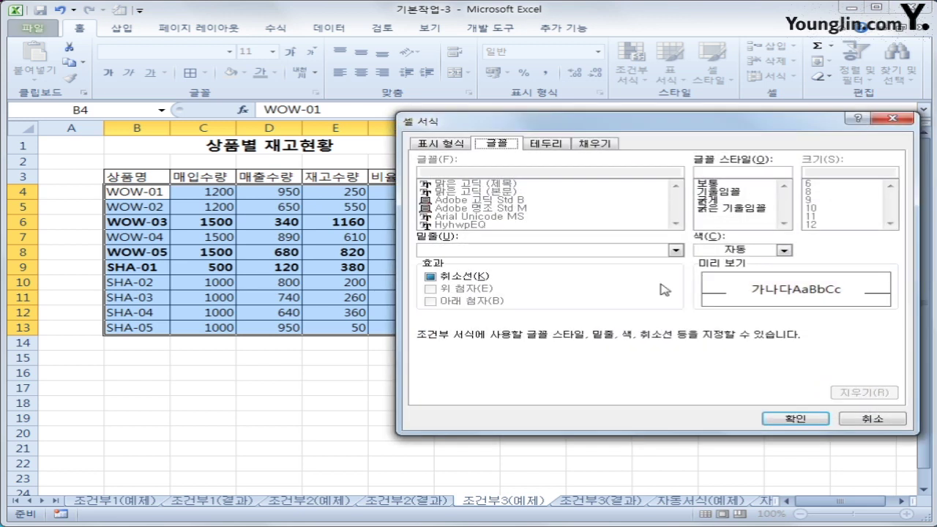
drag(657, 127, 625, 119)
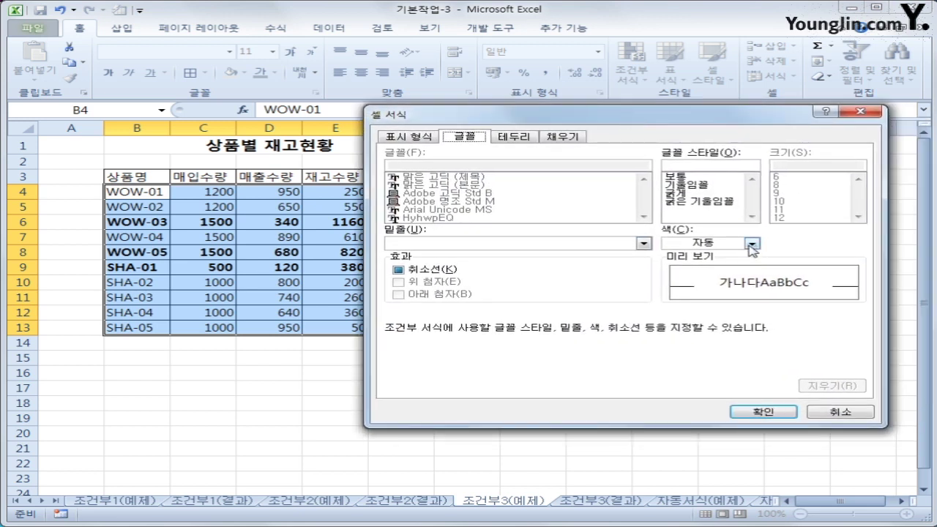
click(752, 245)
click(670, 361)
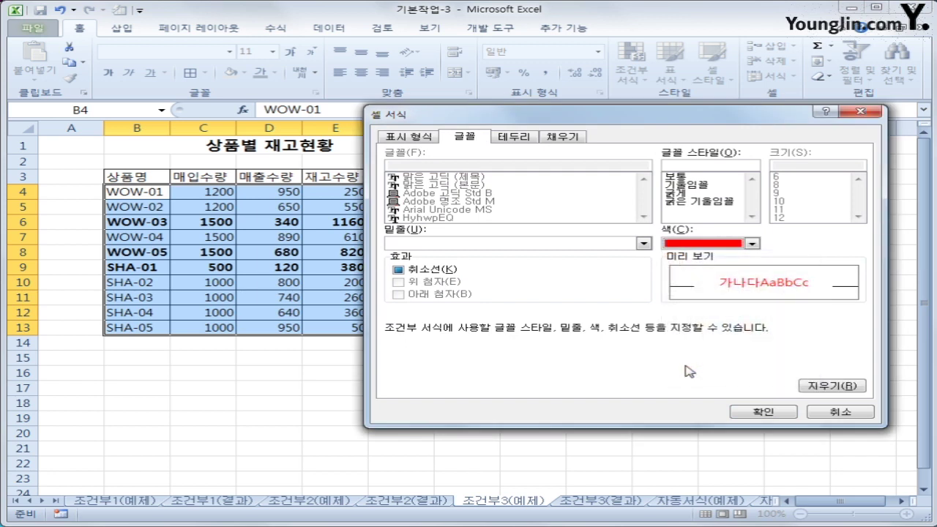
click(752, 412)
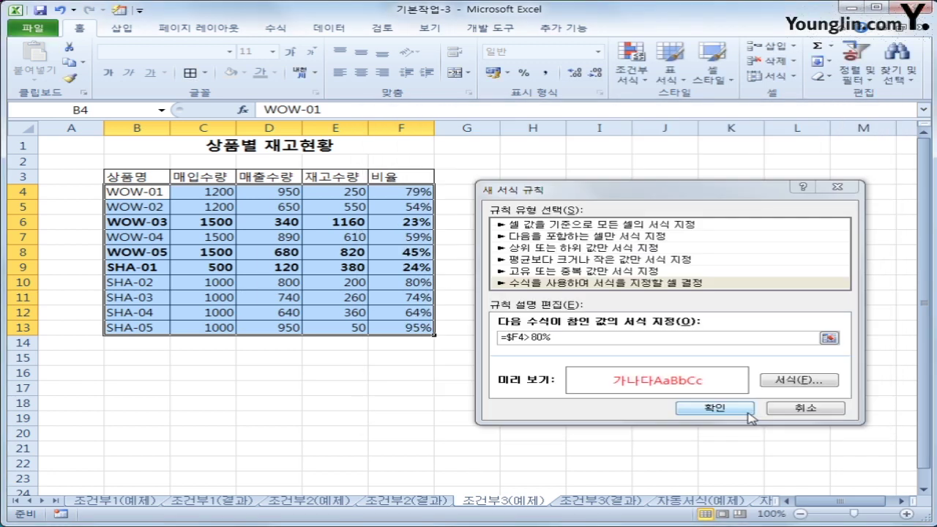
click(729, 412)
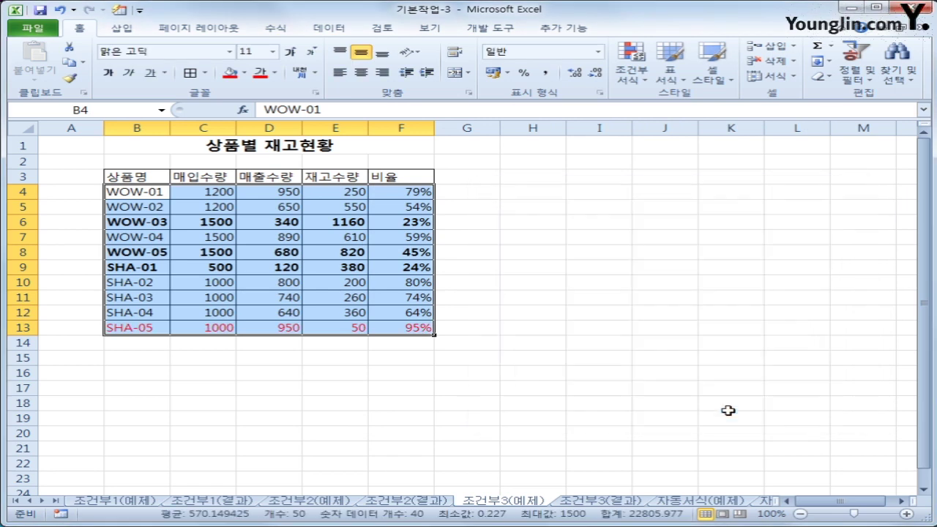
click(383, 330)
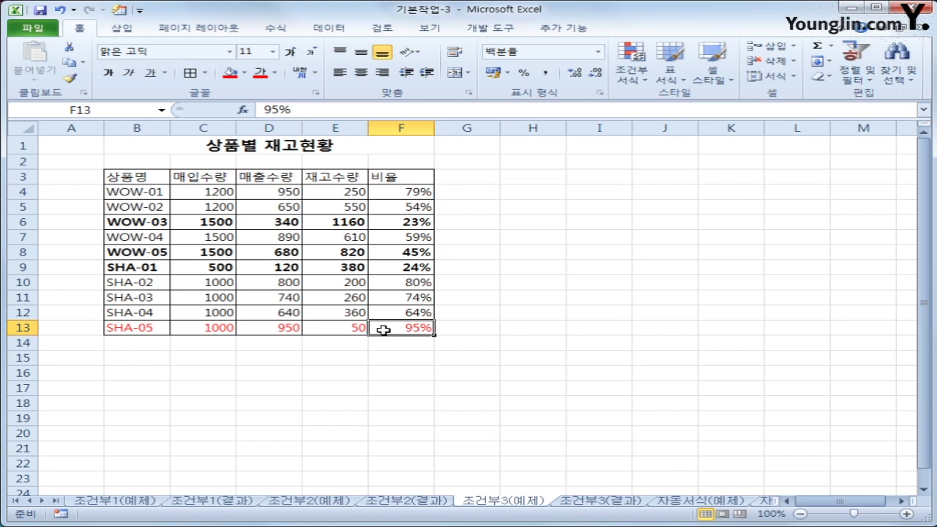
key(ctrl+2)
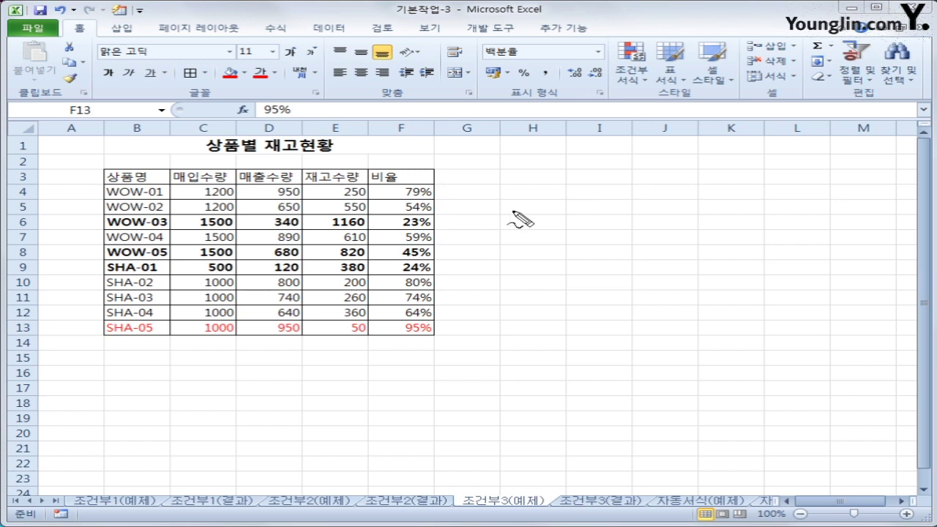
mouse_move(529, 190)
mouse_down()
mouse_move(548, 199)
mouse_move(563, 244)
mouse_up()
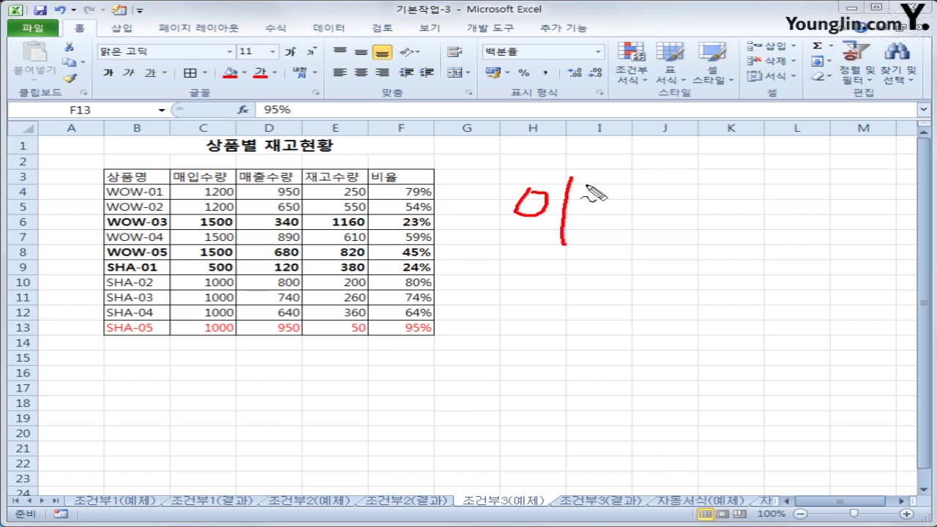
drag(591, 179, 573, 209)
mouse_move(586, 191)
mouse_down()
mouse_move(593, 203)
mouse_move(614, 199)
mouse_move(621, 238)
mouse_up()
mouse_move(645, 197)
mouse_down()
mouse_move(689, 243)
mouse_move(677, 247)
mouse_up()
drag(739, 220, 765, 230)
drag(537, 298, 539, 296)
mouse_move(564, 290)
mouse_down()
mouse_move(565, 326)
mouse_move(615, 300)
mouse_move(603, 314)
mouse_move(624, 338)
mouse_move(638, 327)
mouse_up()
mouse_move(681, 299)
mouse_down()
mouse_move(694, 338)
mouse_move(745, 317)
mouse_move(756, 329)
mouse_up()
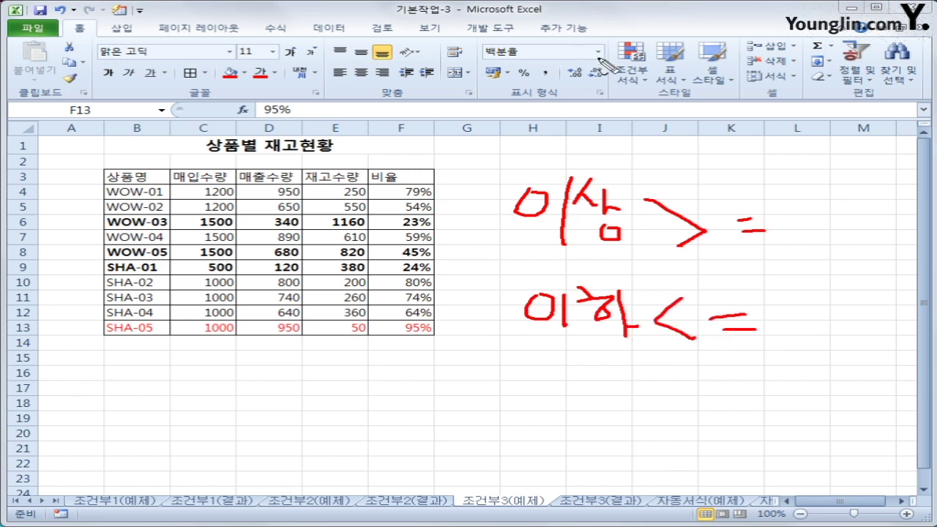
mouse_move(695, 257)
mouse_down()
mouse_move(694, 197)
mouse_move(716, 261)
mouse_up()
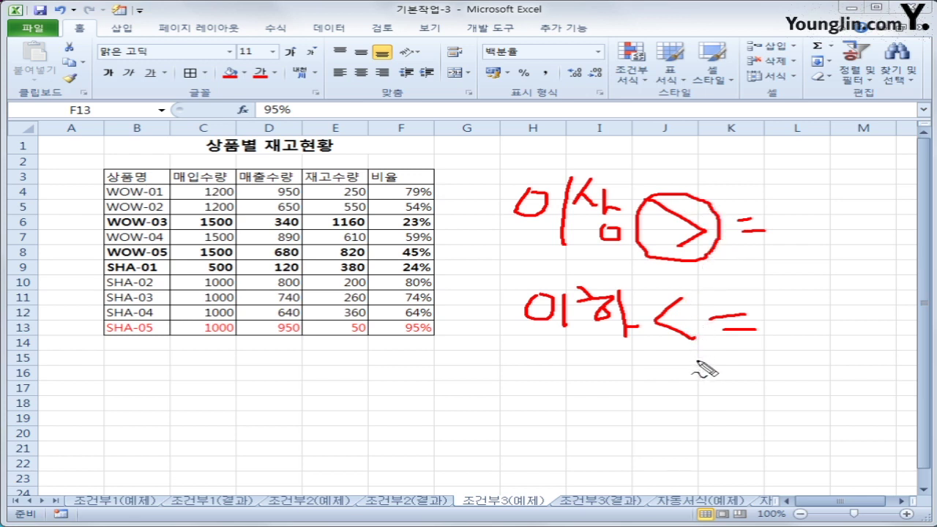
mouse_move(697, 360)
mouse_down()
mouse_move(634, 333)
mouse_move(714, 320)
mouse_move(704, 361)
mouse_up()
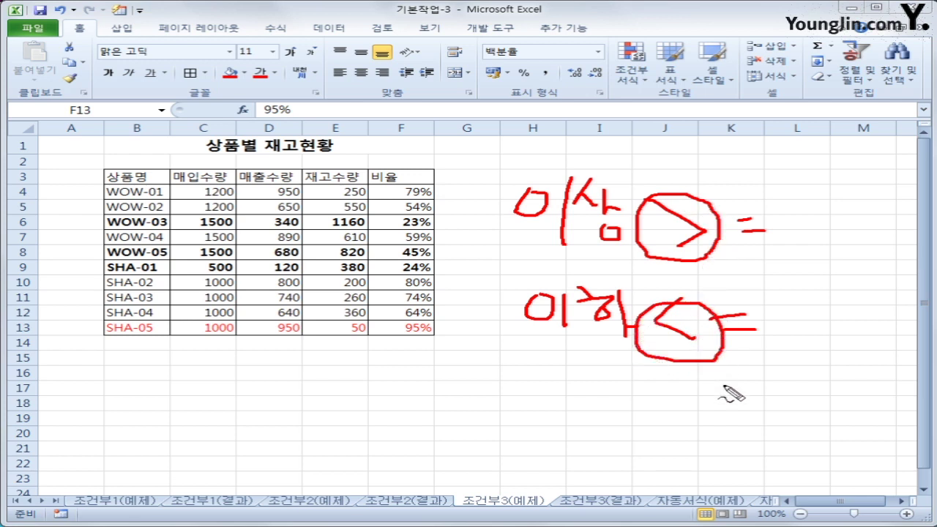
drag(760, 215, 785, 211)
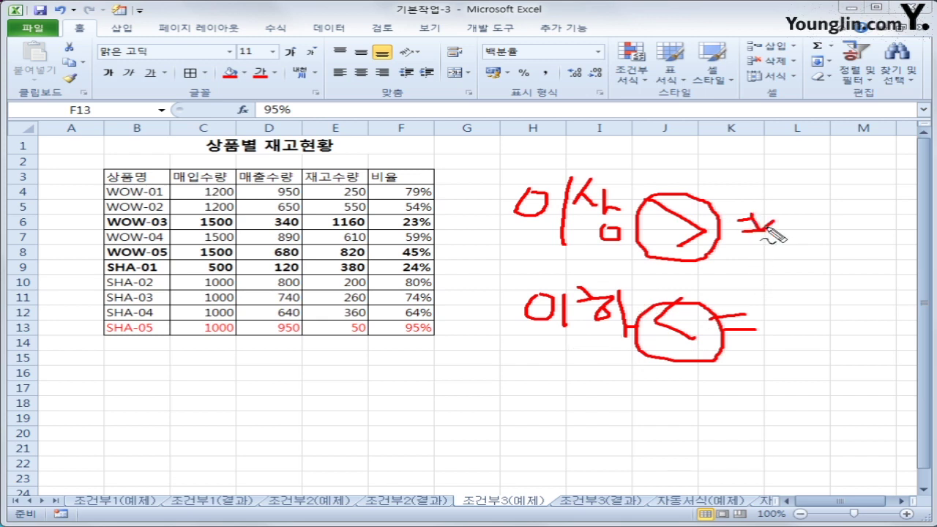
drag(764, 312, 781, 314)
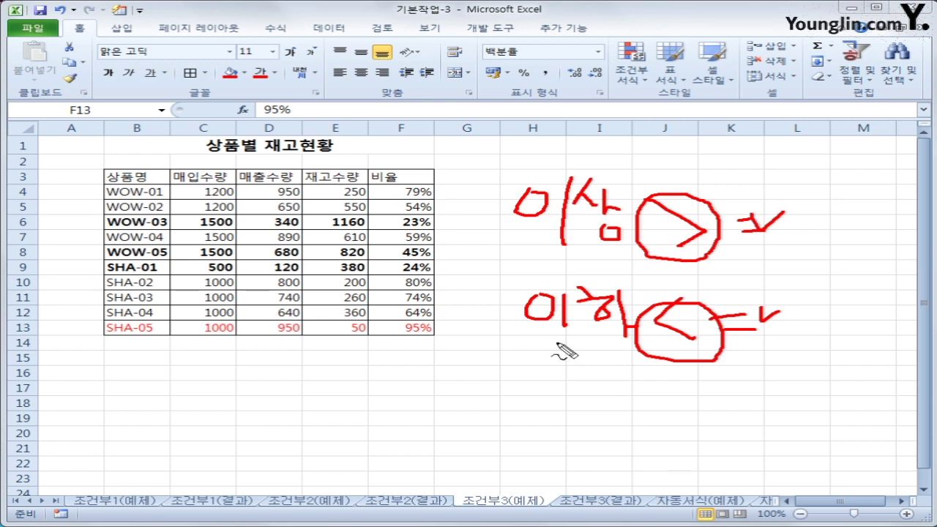
key(e)
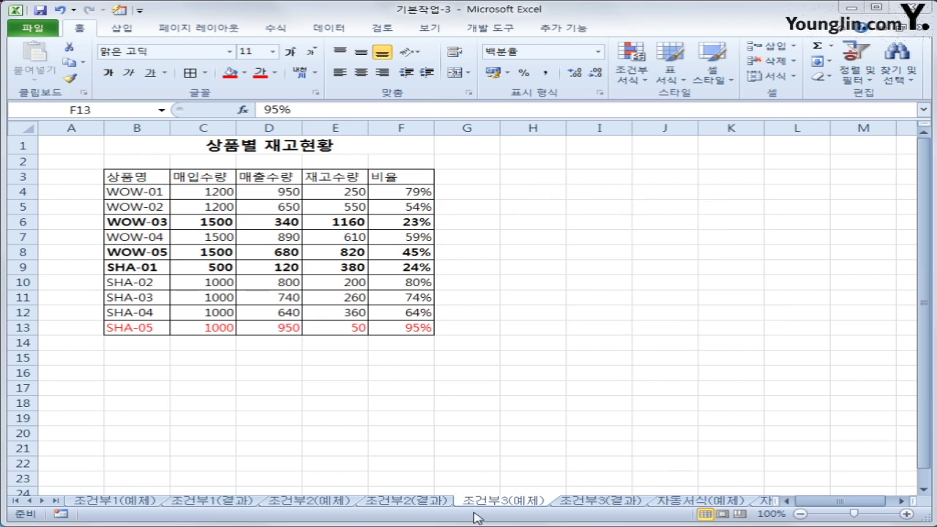
key(Escape)
Compare the formatted table on the 조건부3(예제) sheet with the 조건부3(결과) sheet
click(579, 502)
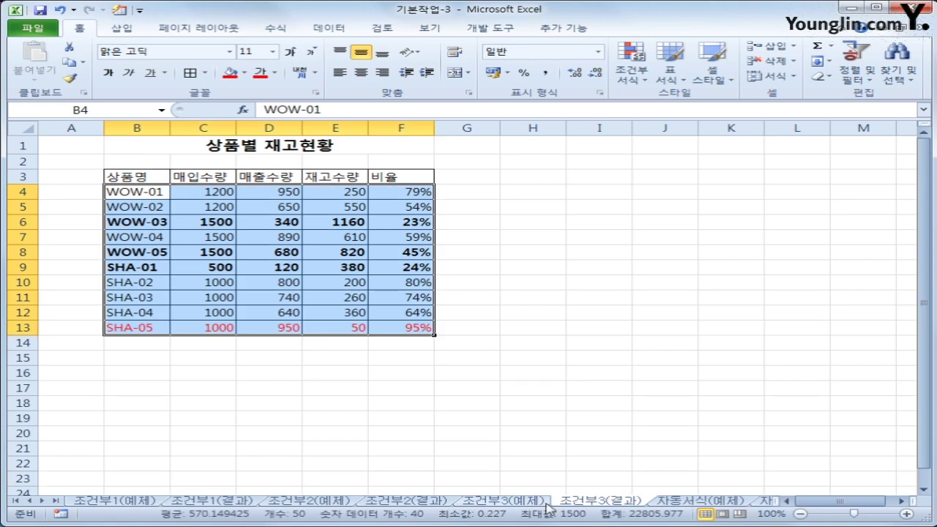
click(535, 502)
click(579, 502)
click(505, 502)
click(583, 502)
Go to the 자동서식(예제) sheet and select the 사원명 header cell A3
click(42, 502)
click(43, 501)
click(42, 502)
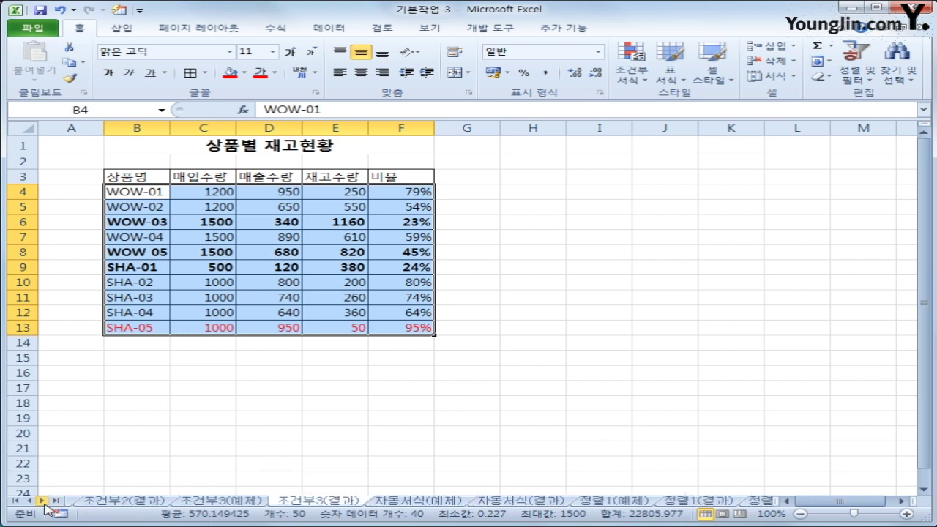
click(43, 501)
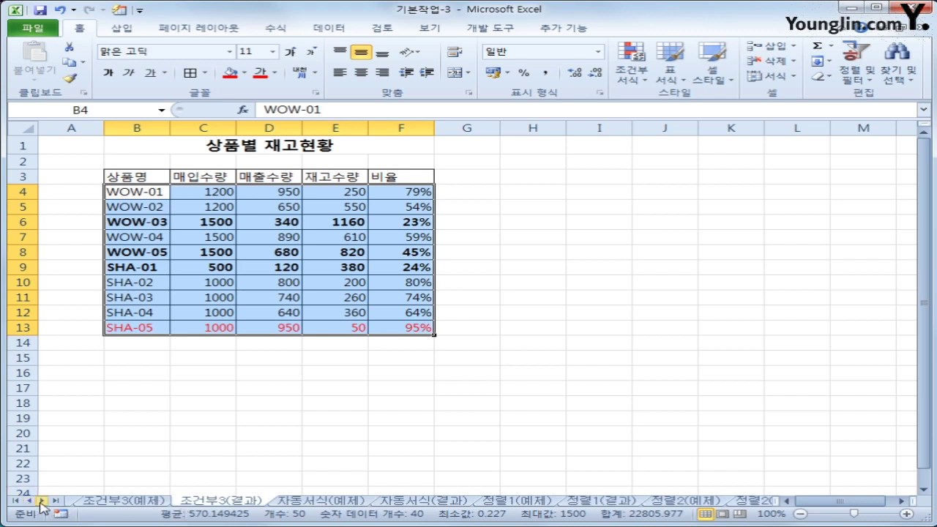
click(42, 502)
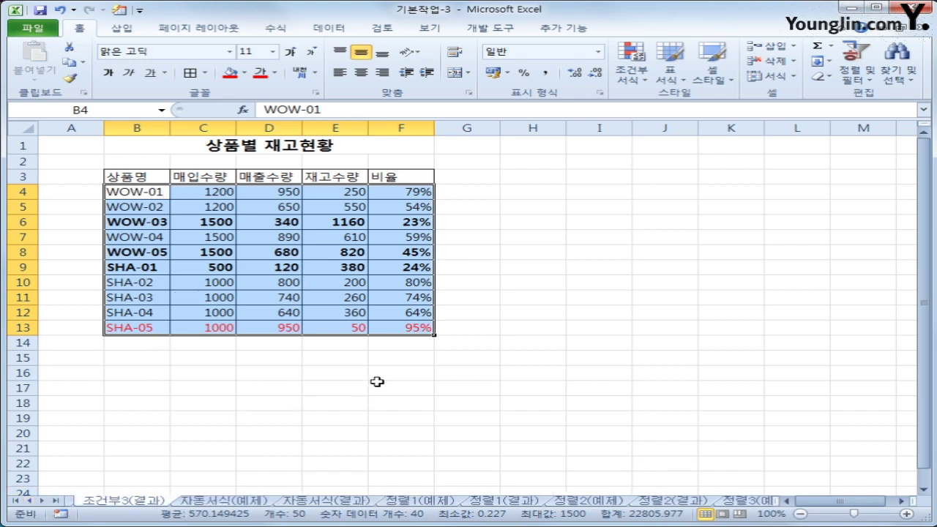
click(211, 503)
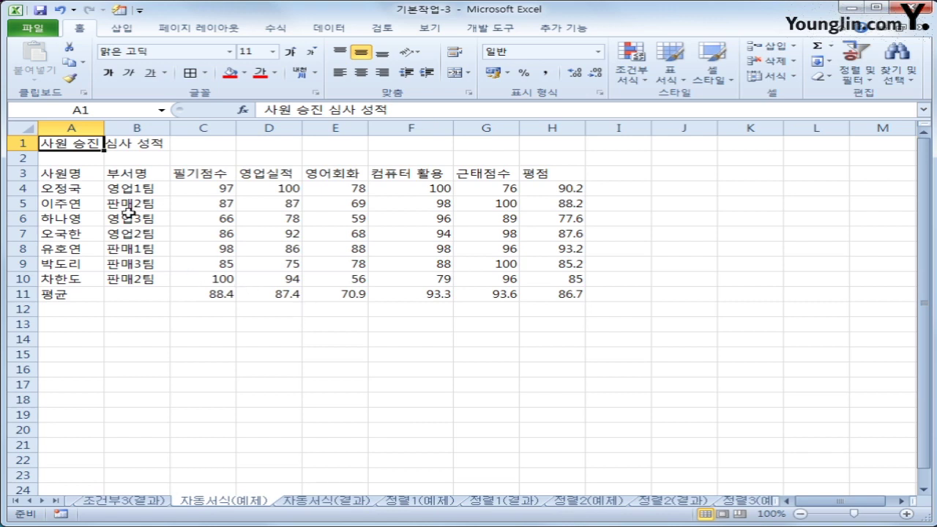
click(87, 174)
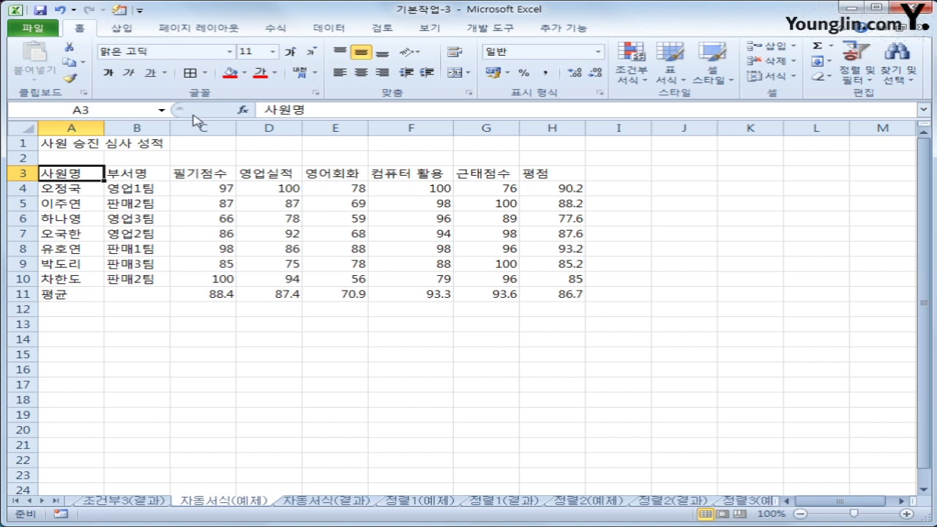
Open the Quick Access Toolbar customization in the Excel options and list 모든 명령 as the command source
click(56, 29)
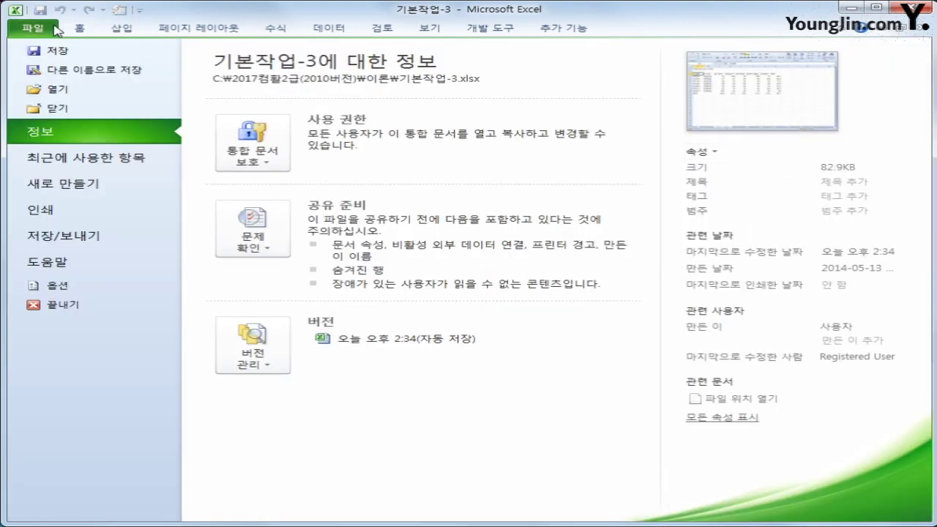
click(66, 292)
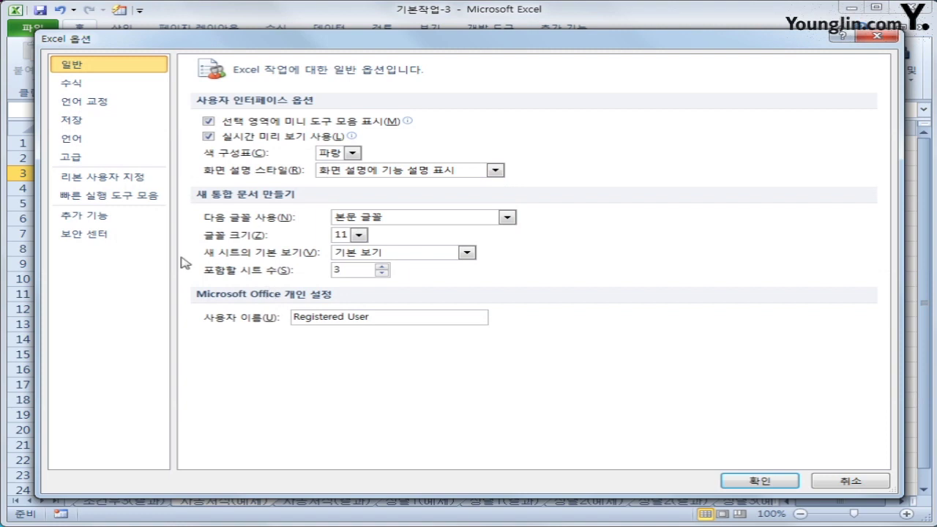
click(109, 205)
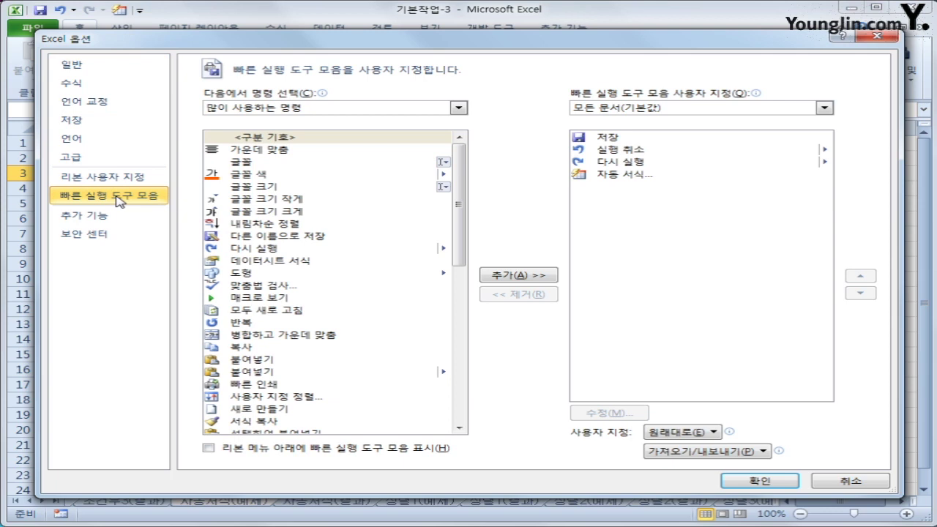
click(438, 108)
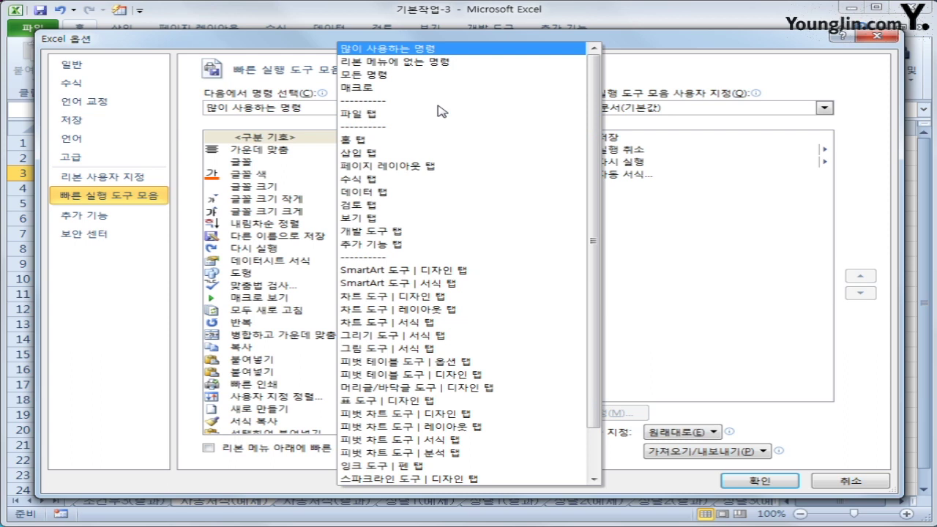
click(281, 111)
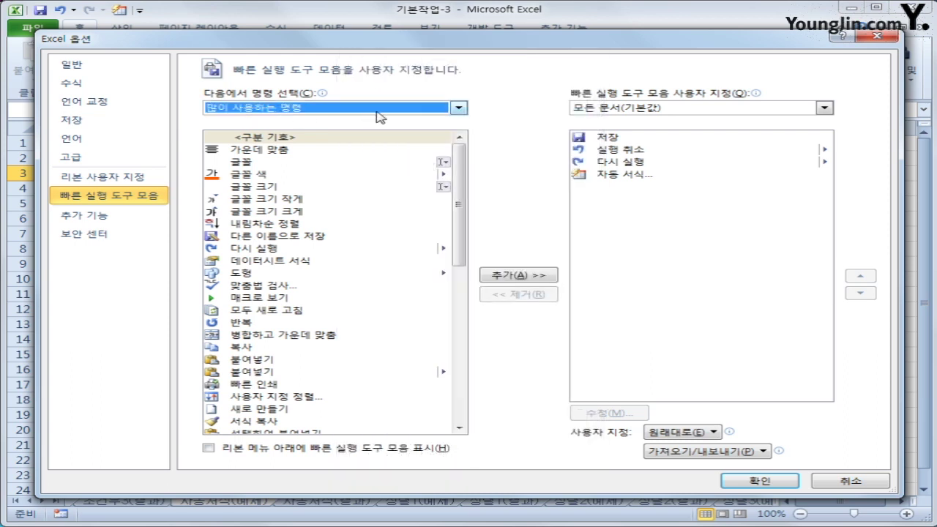
click(429, 112)
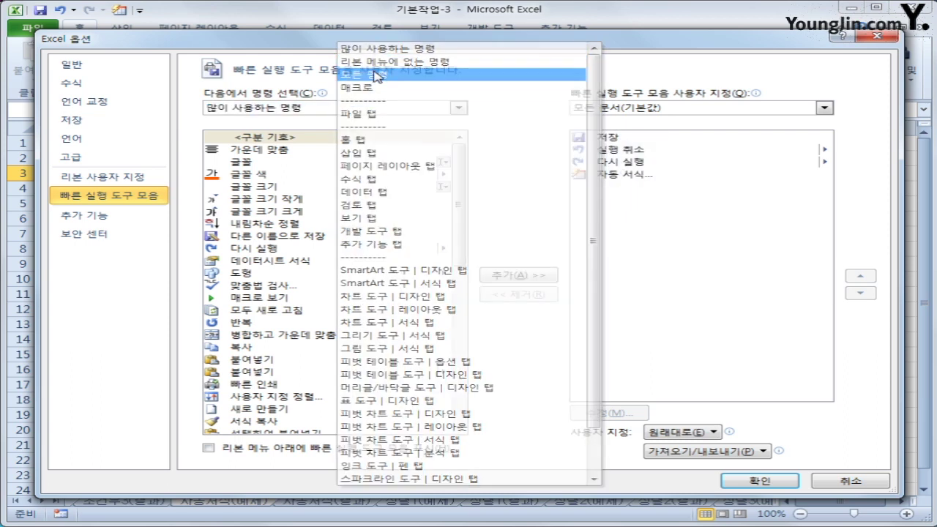
click(378, 76)
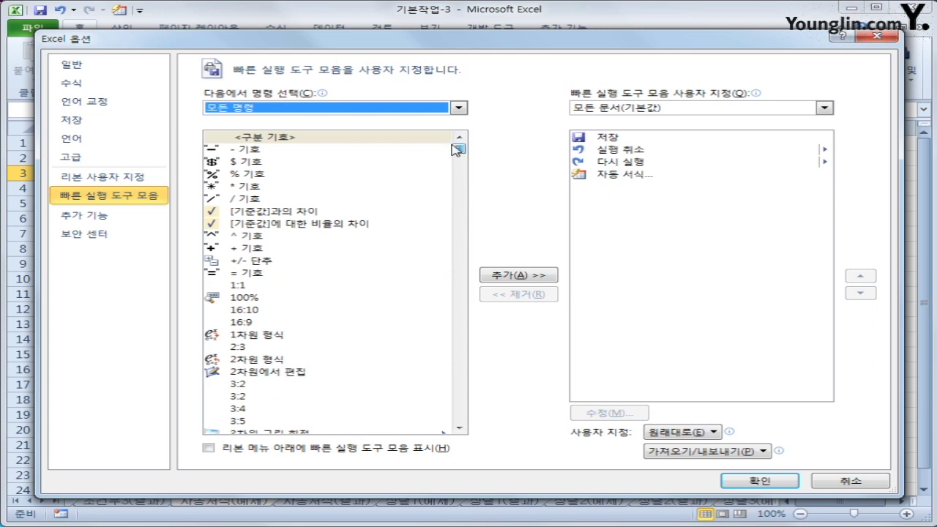
Find 자동 서식... among all commands, try to add it to the Quick Access Toolbar and dismiss the message
drag(457, 150, 445, 350)
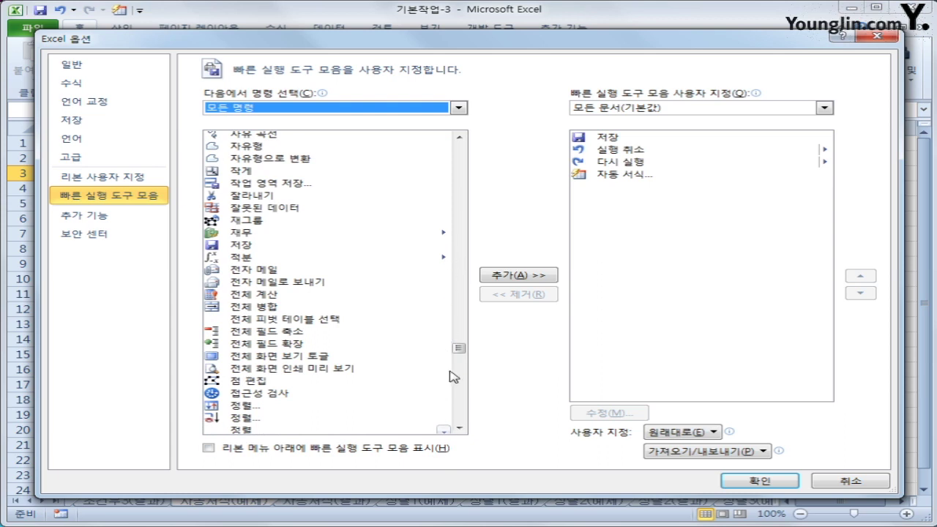
click(459, 136)
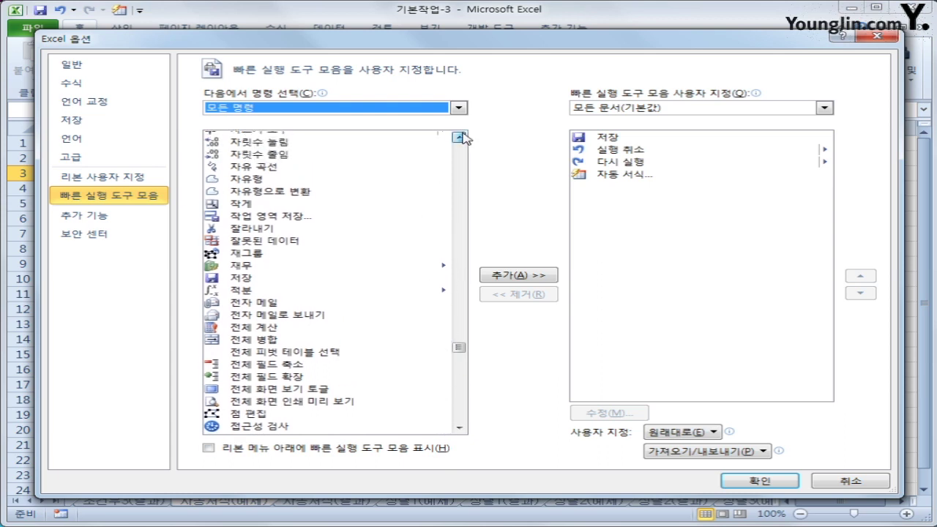
drag(463, 138, 479, 134)
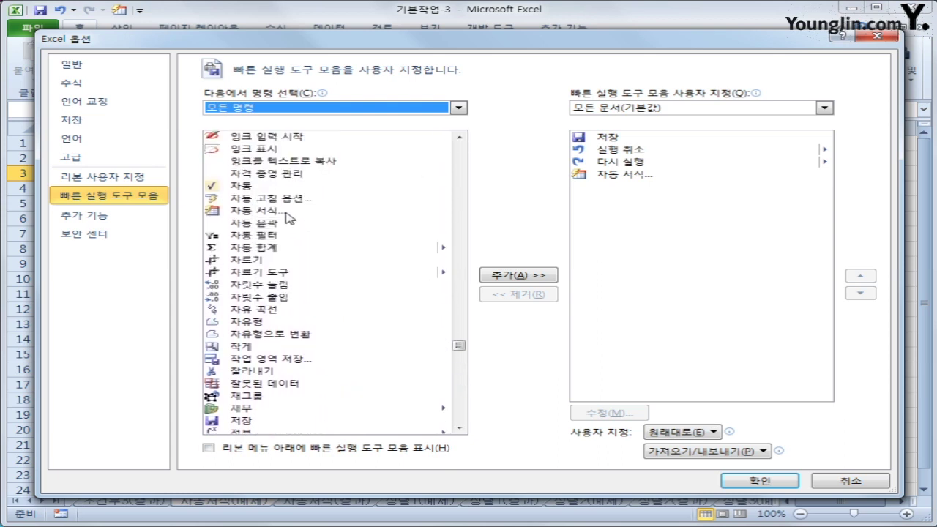
click(291, 213)
click(538, 275)
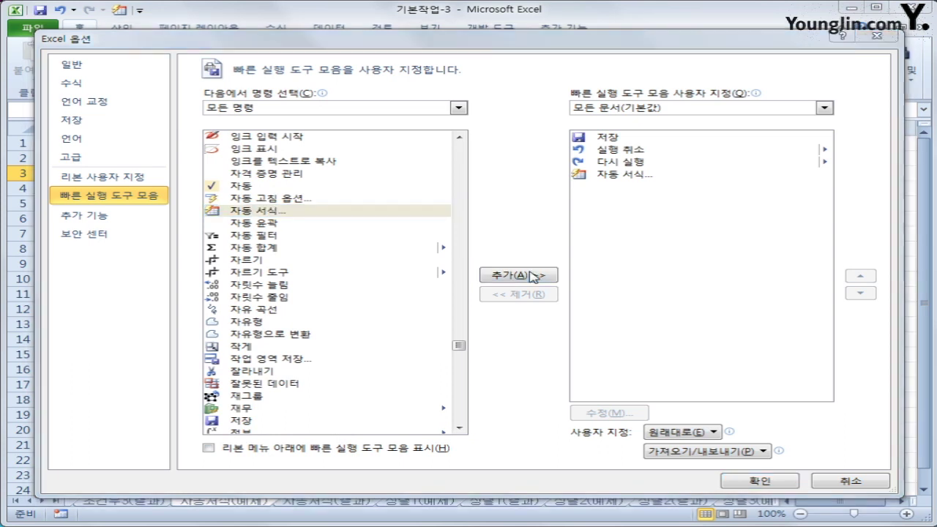
drag(702, 333, 524, 234)
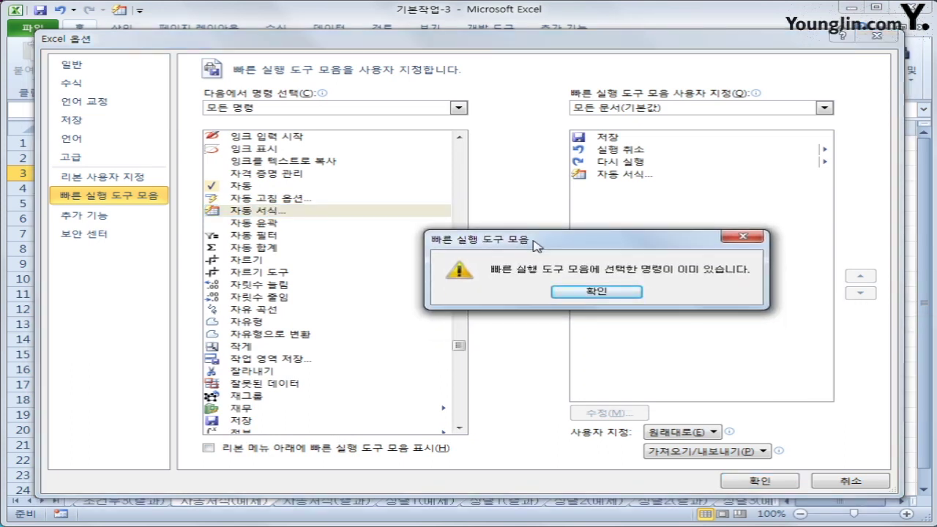
click(583, 293)
Remove 자동 서식... from the Quick Access Toolbar, add it back from the command list and apply the options
click(624, 175)
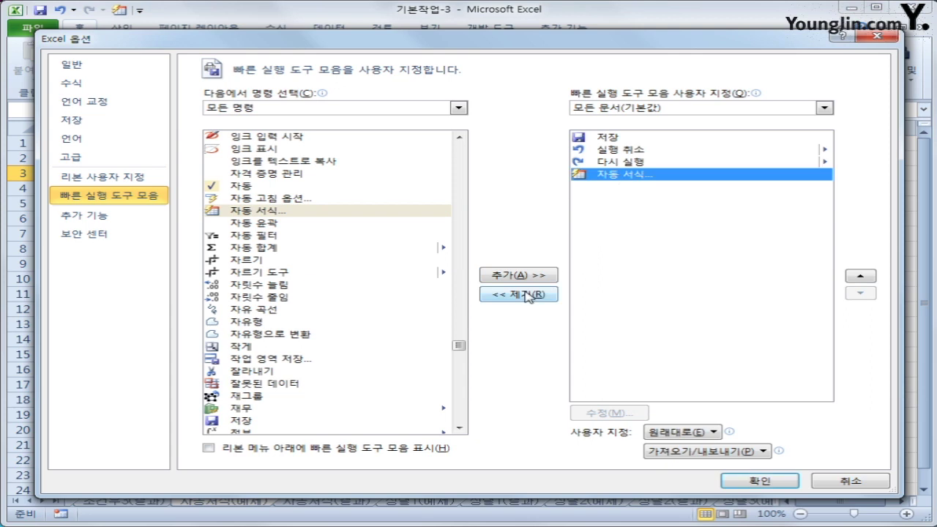
click(526, 294)
click(264, 211)
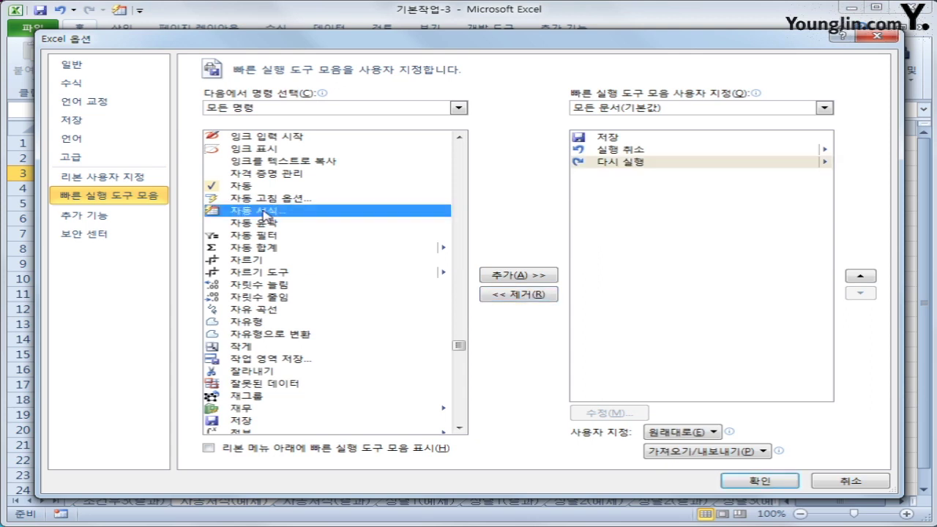
click(522, 278)
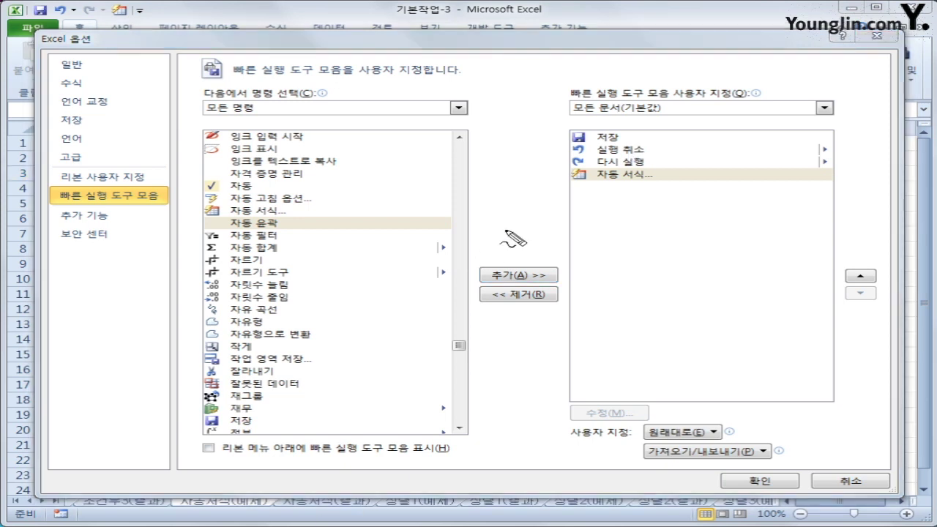
mouse_move(314, 239)
mouse_down()
mouse_move(254, 238)
mouse_move(262, 191)
mouse_up()
mouse_move(637, 147)
mouse_down()
mouse_move(574, 180)
mouse_move(626, 192)
mouse_up()
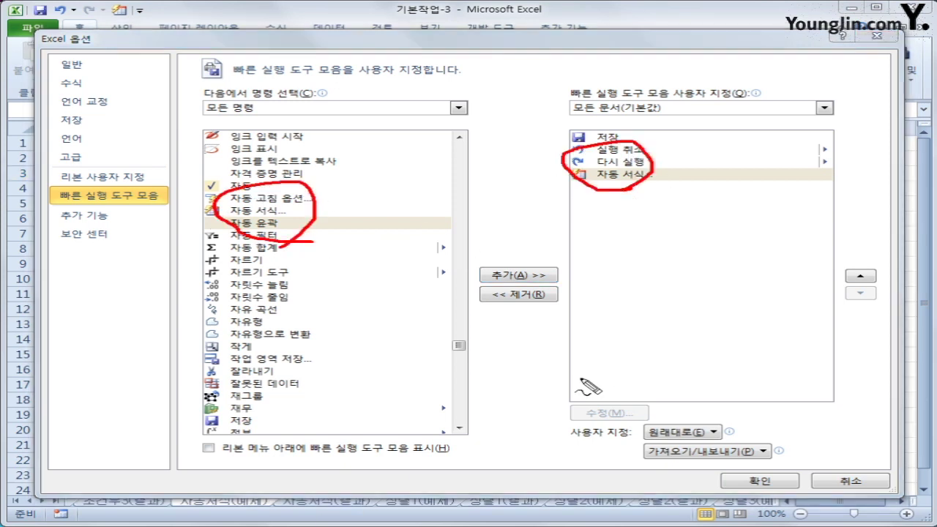
key(Escape)
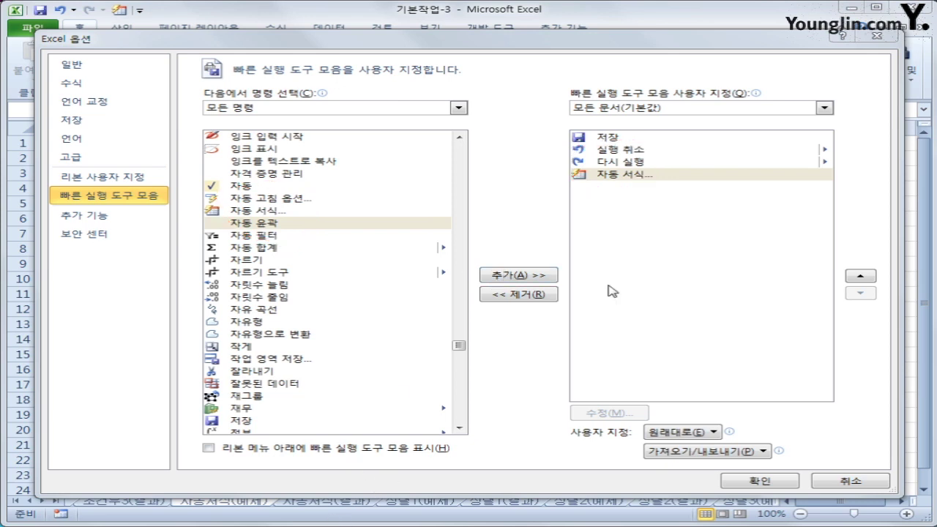
click(648, 175)
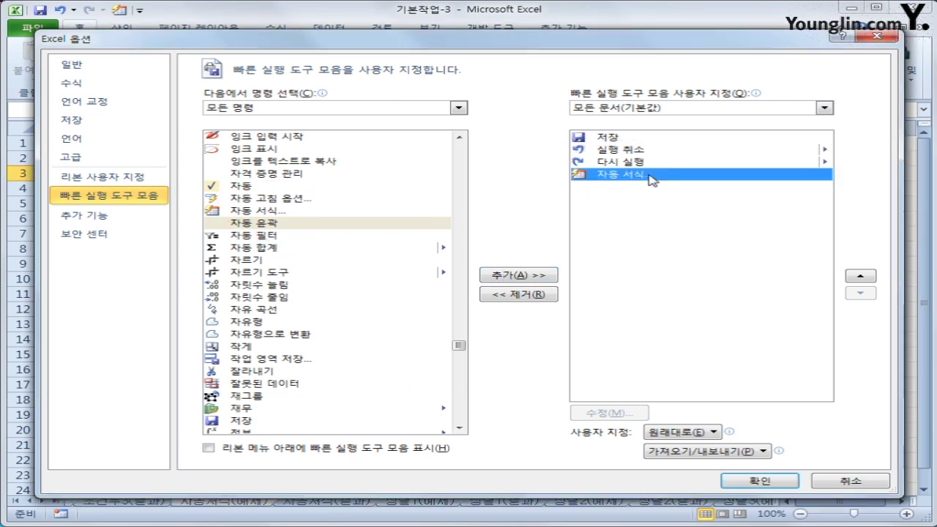
click(752, 482)
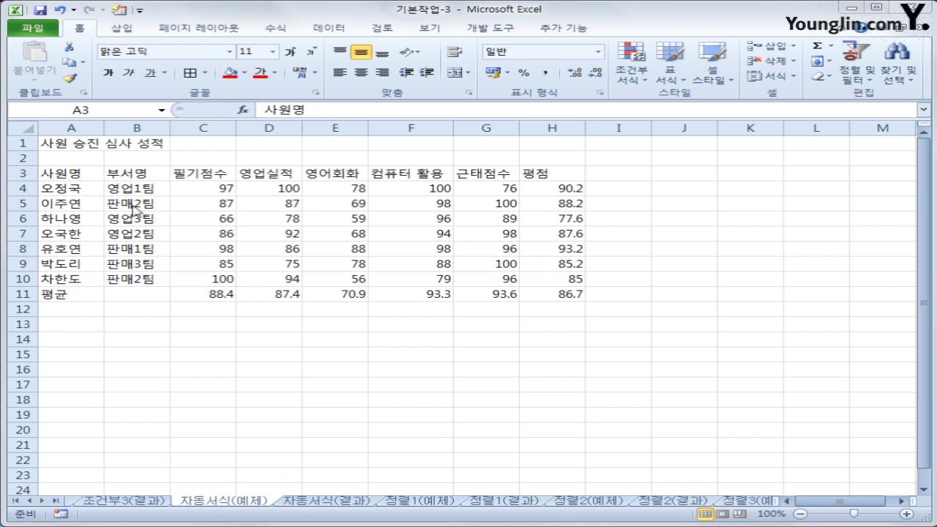
key(Escape)
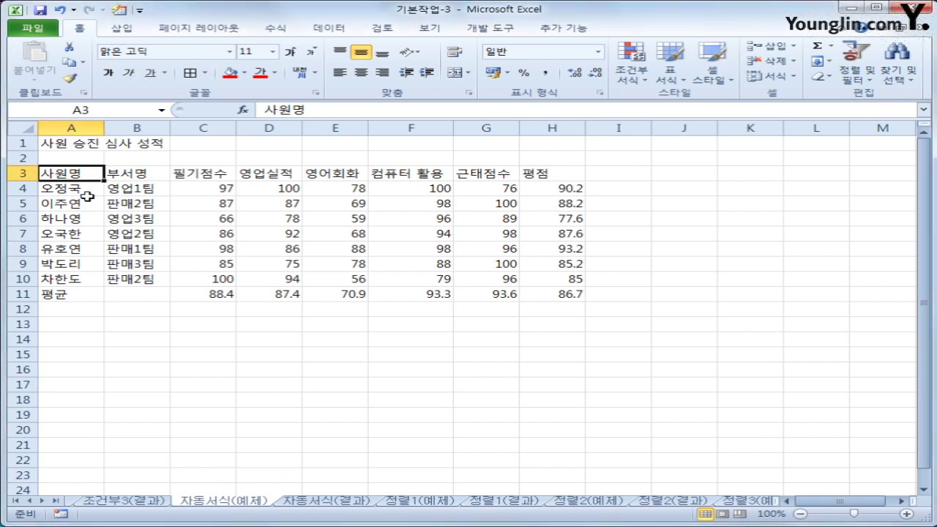
Apply the 색상형 2 자동 서식 to the 사원 승진 심사 성적 table starting at A3
click(121, 14)
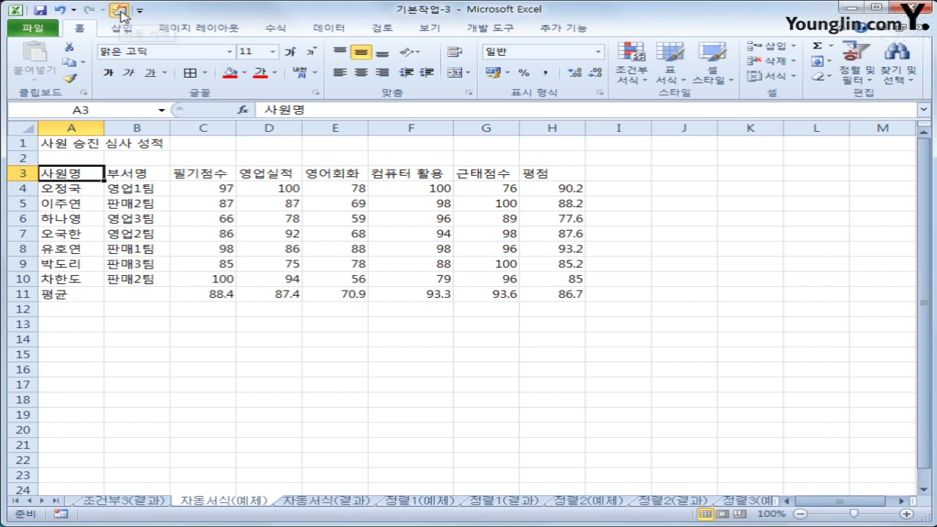
drag(534, 153, 374, 136)
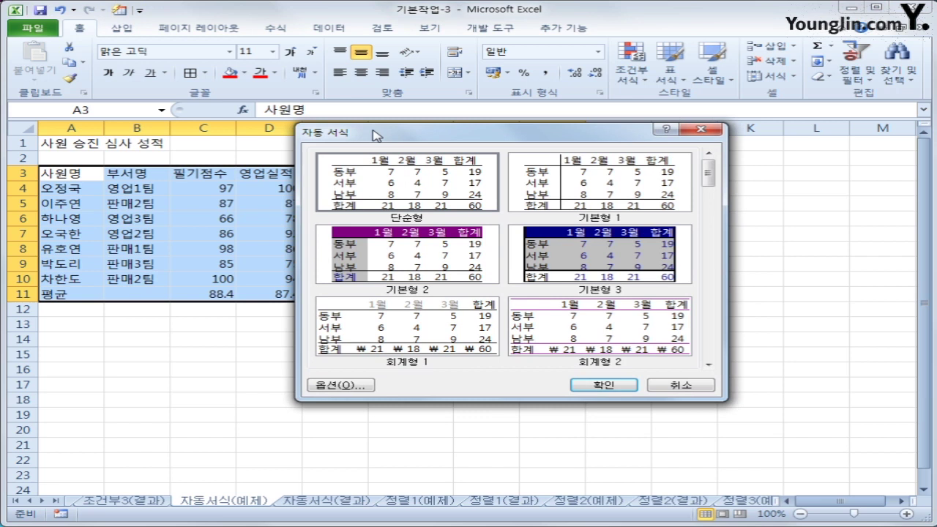
click(708, 364)
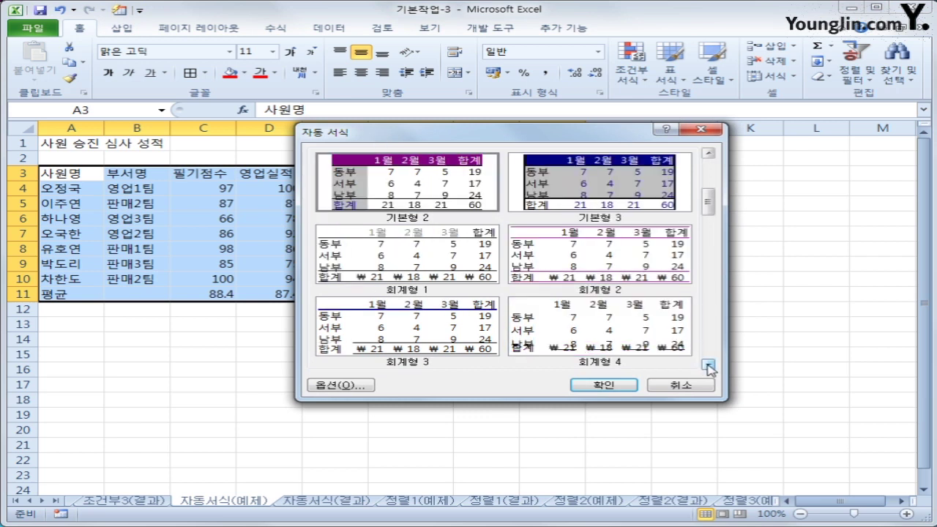
click(708, 364)
click(670, 348)
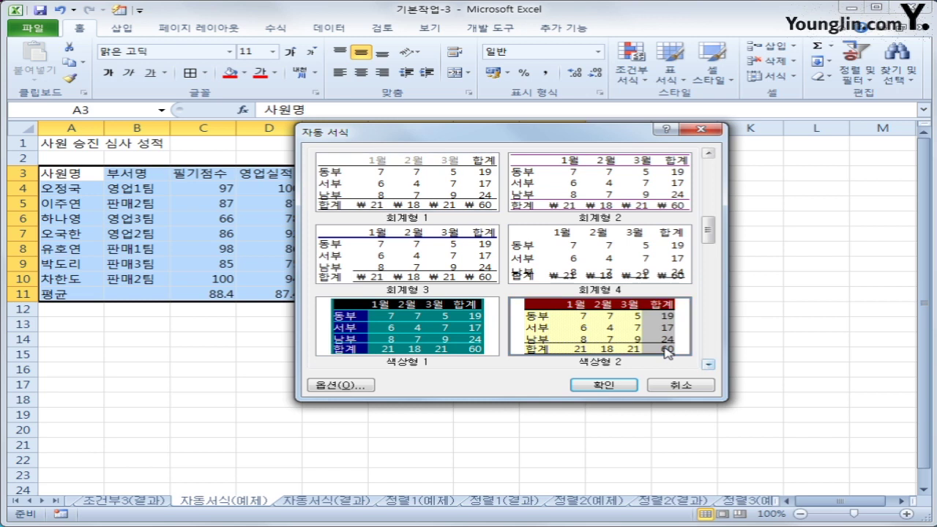
click(605, 386)
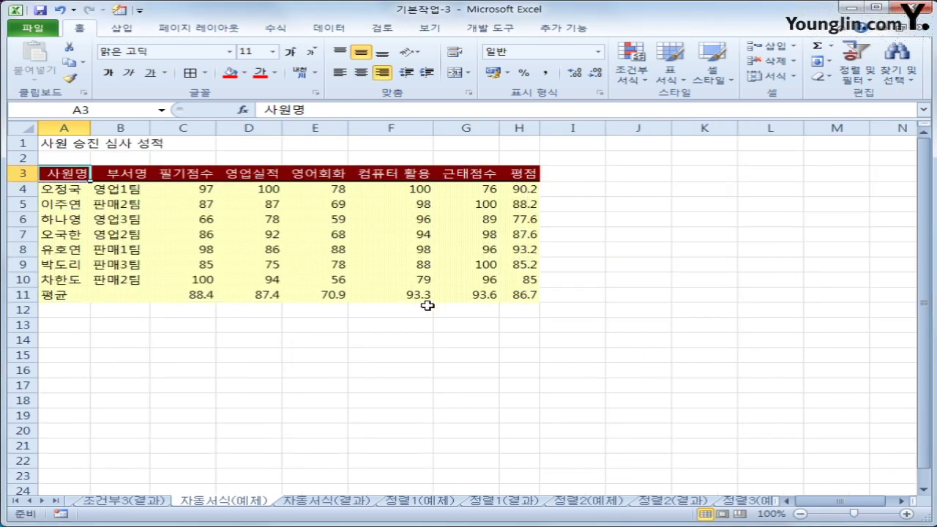
Compare the formatted table on the 자동서식(예제) sheet with the 자동서식(결과) sheet
click(303, 505)
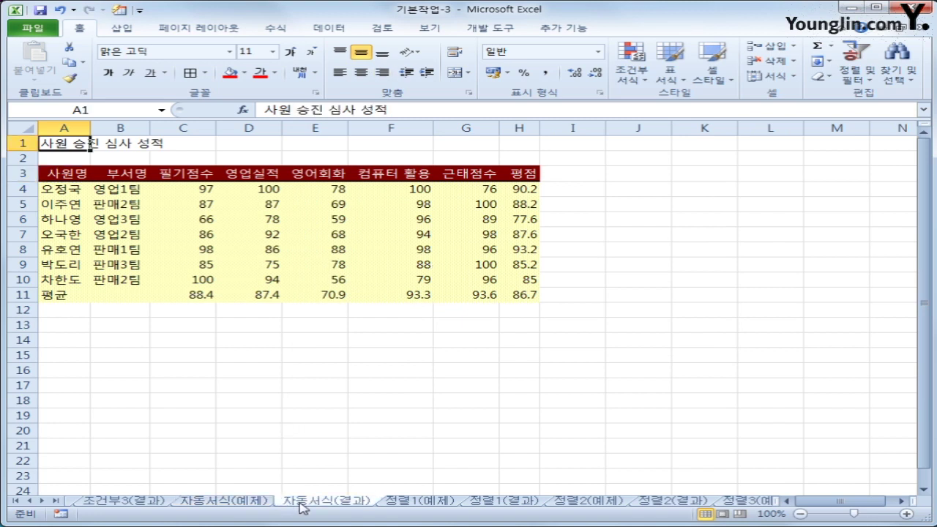
click(256, 505)
click(326, 506)
click(238, 505)
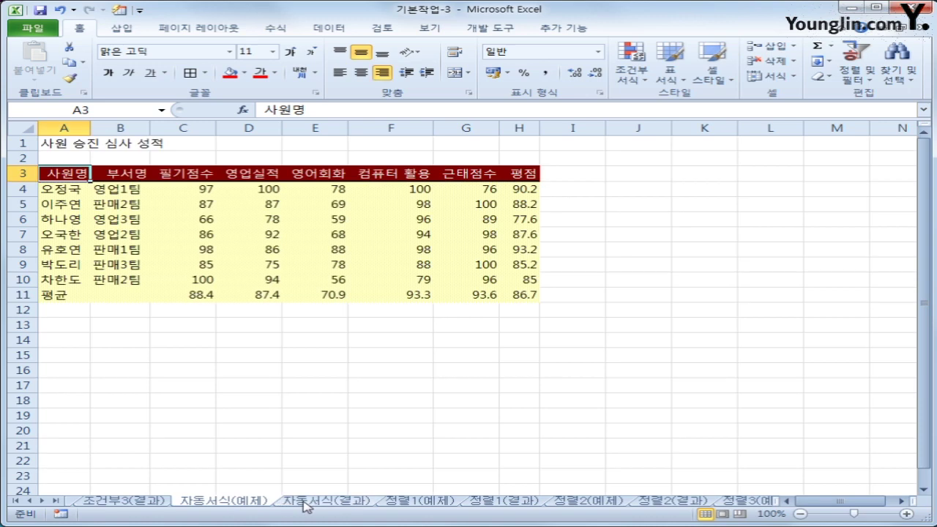
click(303, 506)
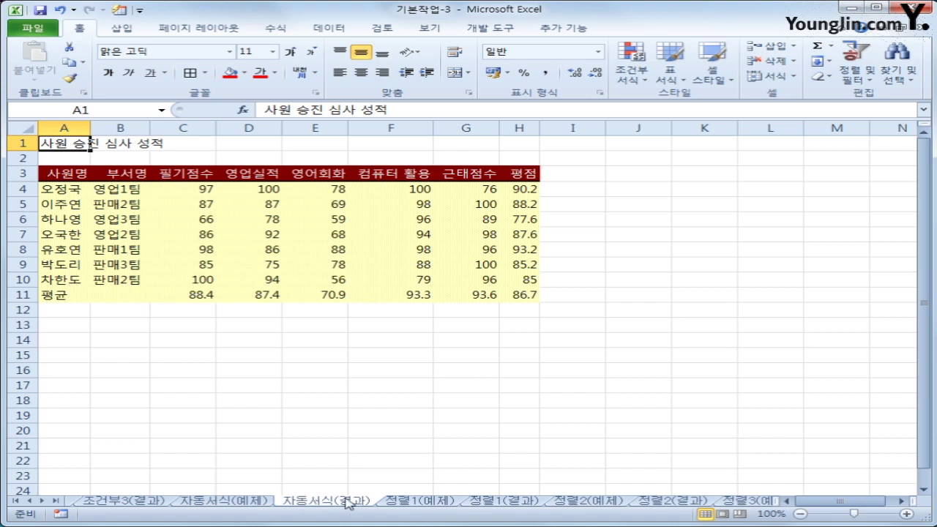
Go to the 정렬1(예제) sheet and examine the DB scores in F3:F11, checking cells F3 and F6
click(396, 504)
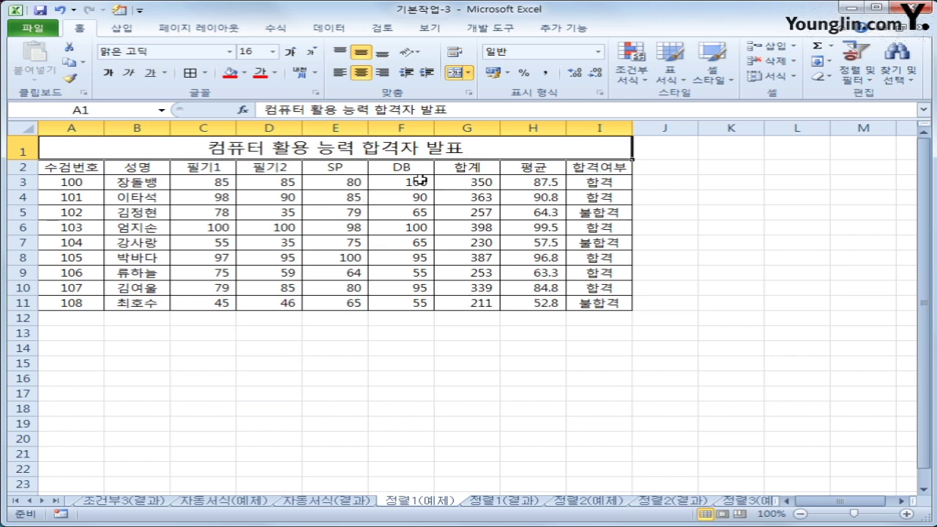
drag(417, 182, 404, 304)
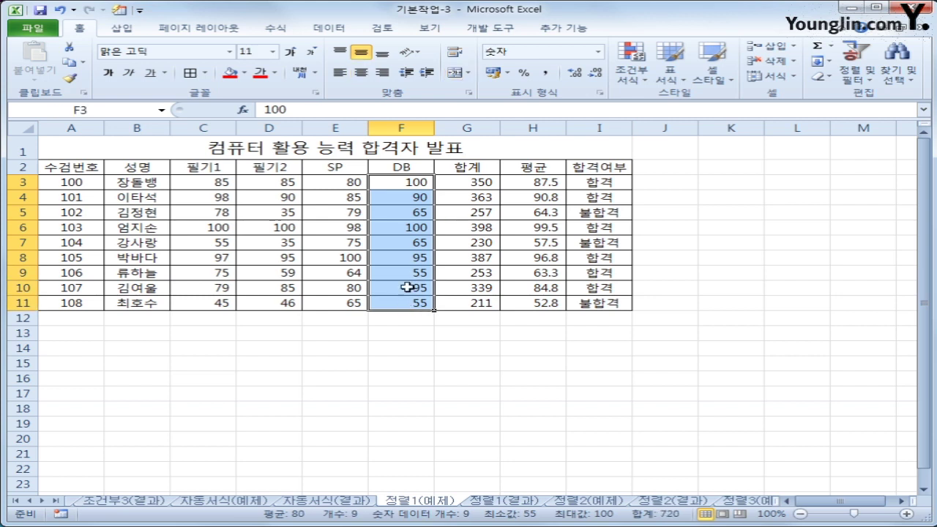
click(387, 178)
click(389, 227)
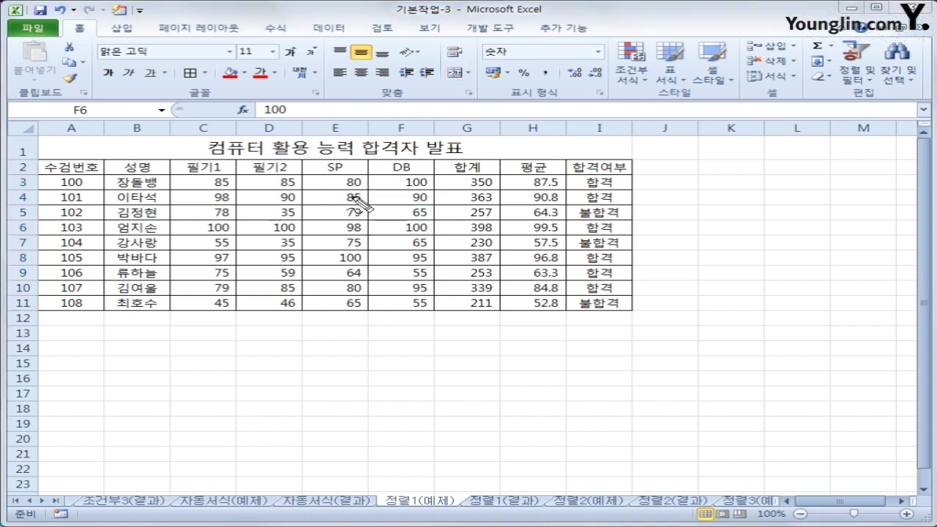
drag(427, 189, 412, 176)
mouse_move(422, 240)
mouse_down()
mouse_move(375, 228)
mouse_move(416, 246)
mouse_up()
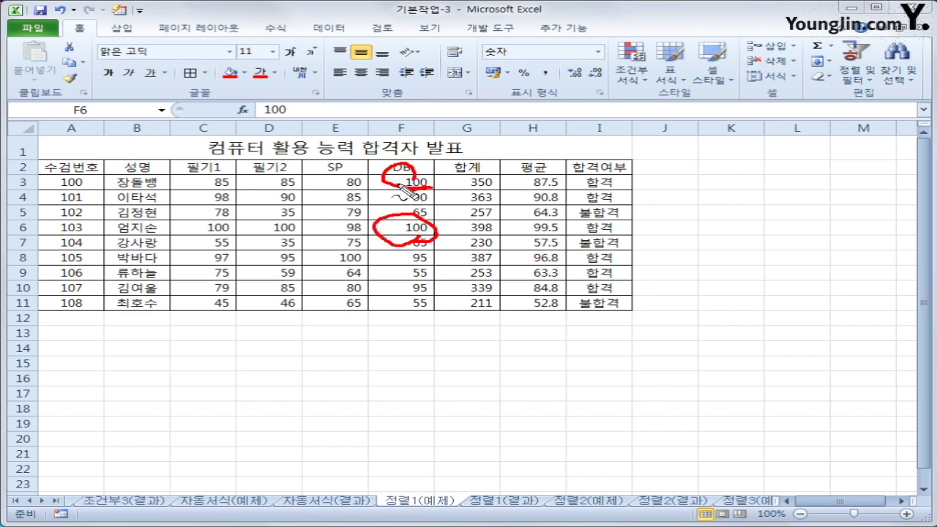
drag(398, 197, 448, 199)
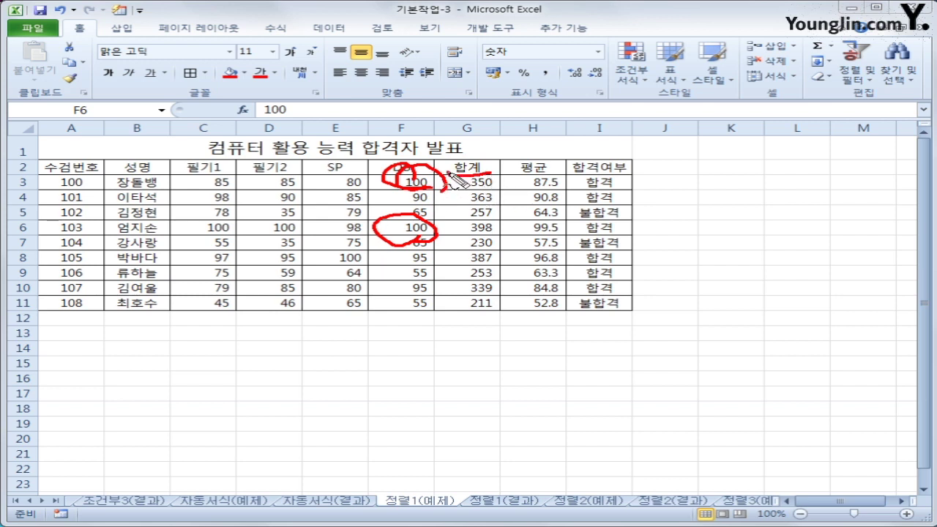
drag(486, 176, 498, 180)
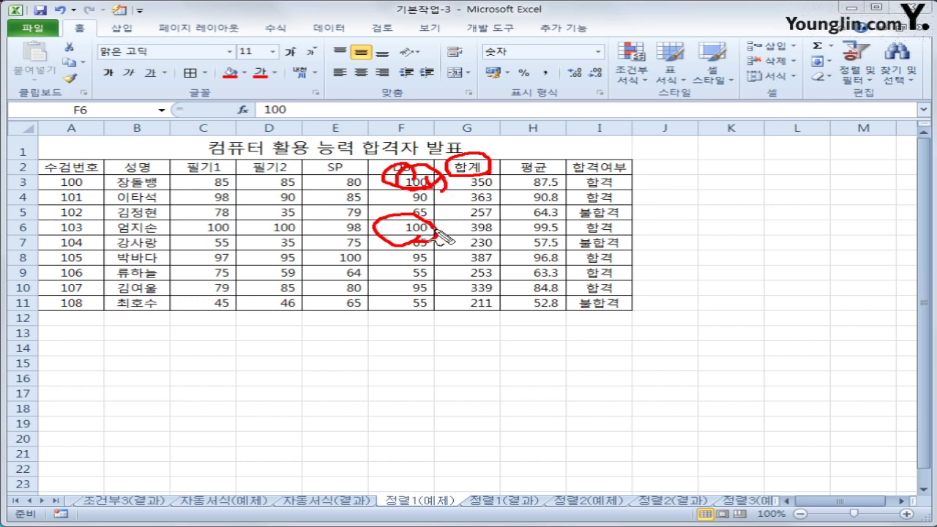
mouse_move(439, 233)
mouse_down()
mouse_move(516, 246)
mouse_move(476, 223)
mouse_move(506, 241)
mouse_move(519, 236)
mouse_up()
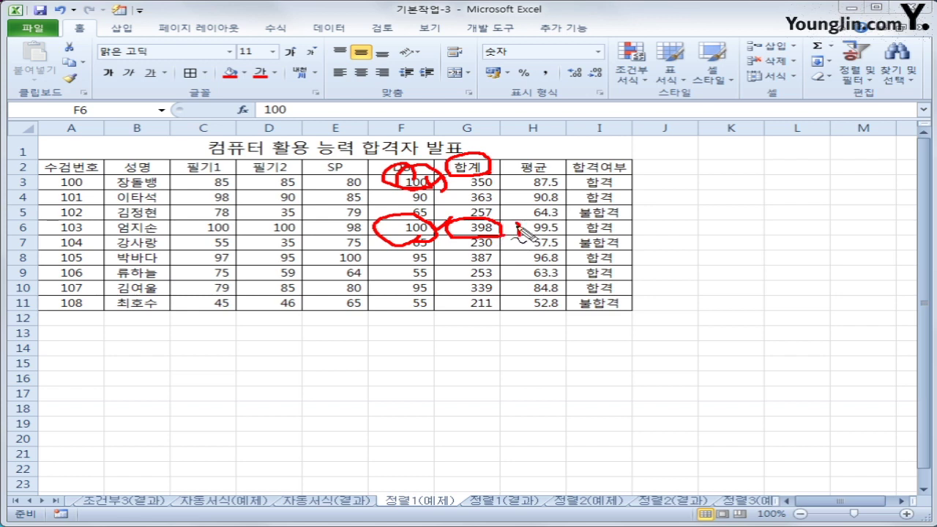
drag(499, 178, 513, 187)
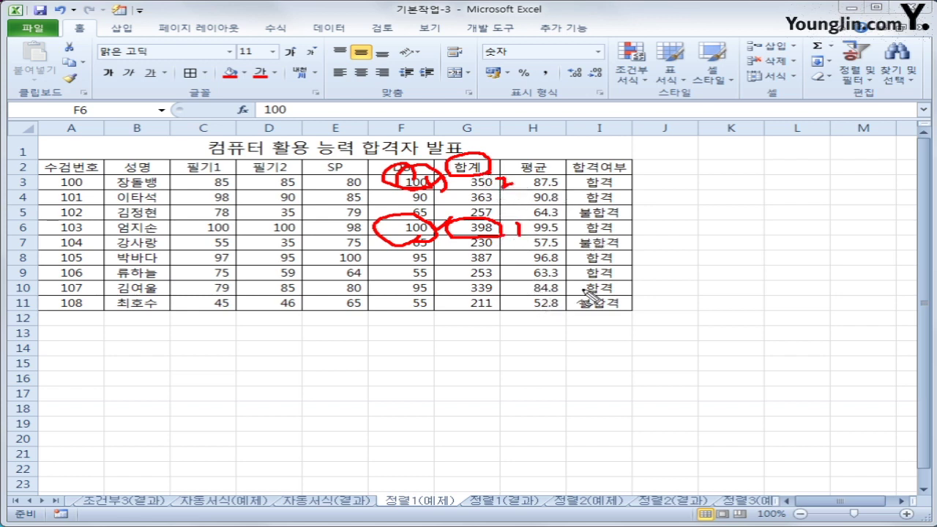
key(Escape)
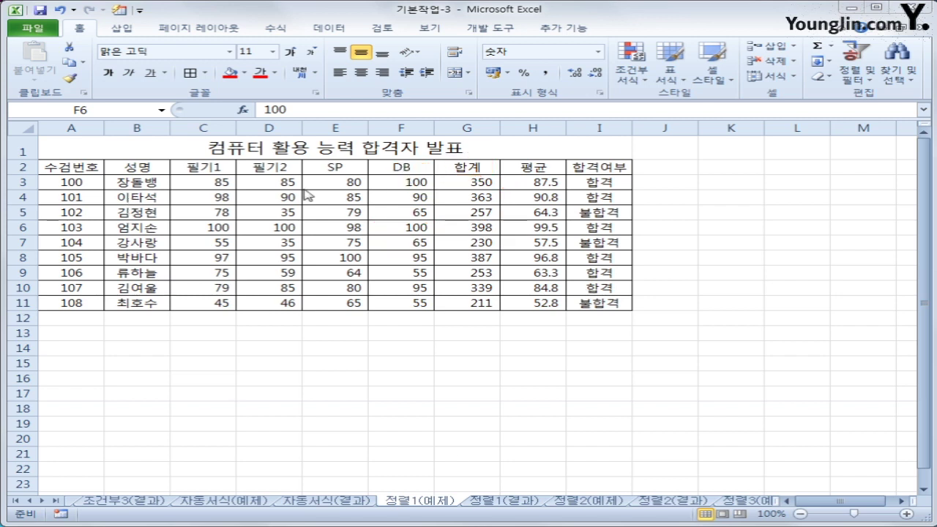
Sort the 컴퓨터 활용 능력 합격자 발표 table by the DB column in descending order
click(78, 167)
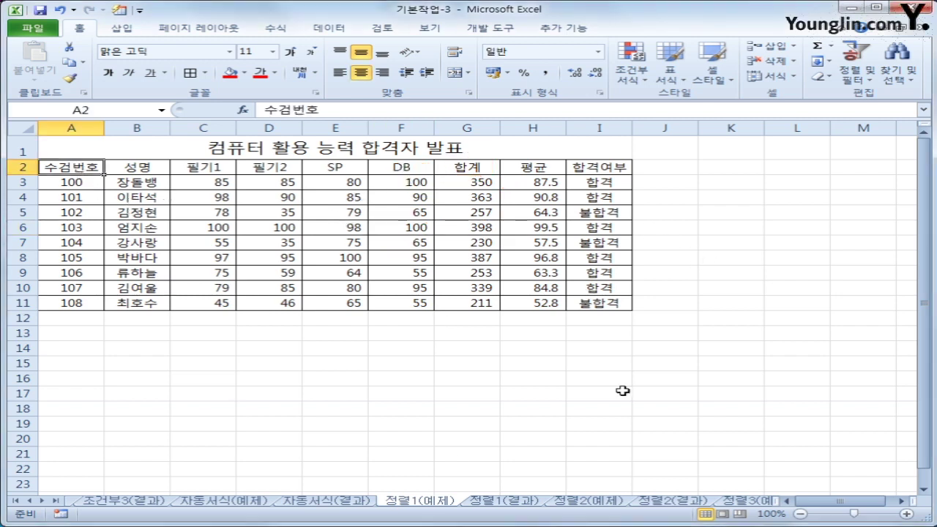
click(408, 166)
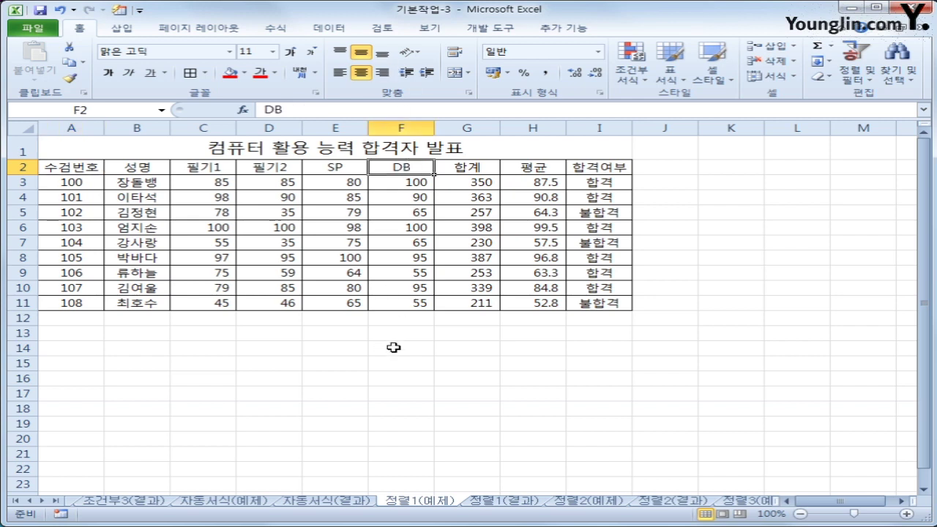
click(408, 185)
click(407, 169)
click(326, 29)
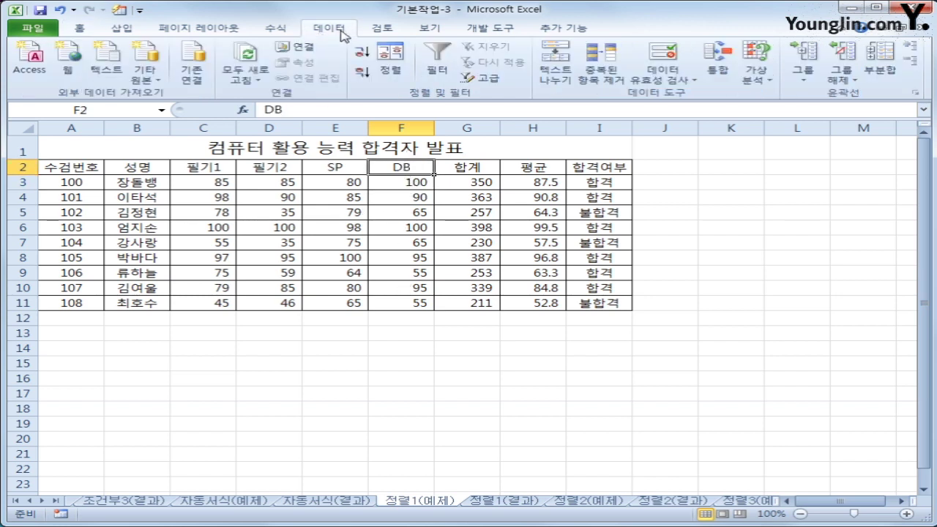
click(362, 75)
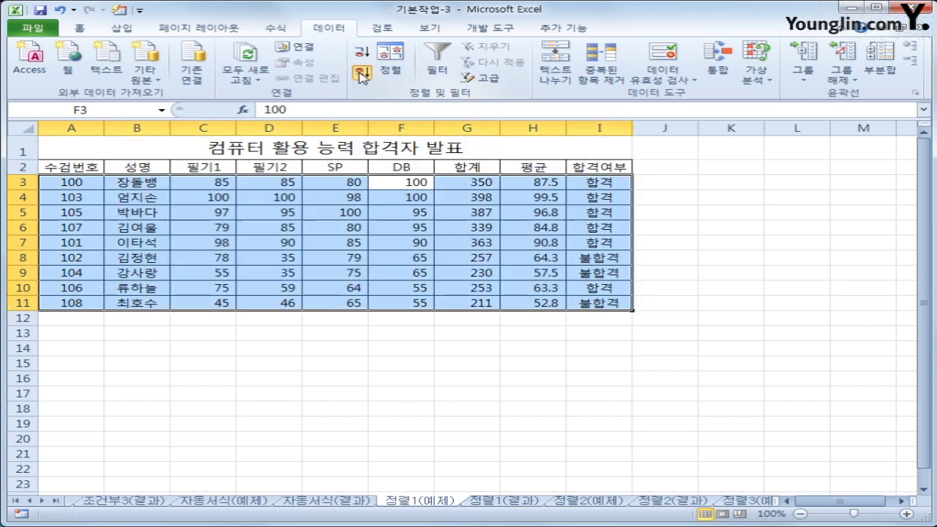
Check the order of the DB scores in F3:F11 and compare the 합계 values in G3 and G4 for the tied scores
click(416, 181)
drag(416, 181, 412, 214)
click(408, 297)
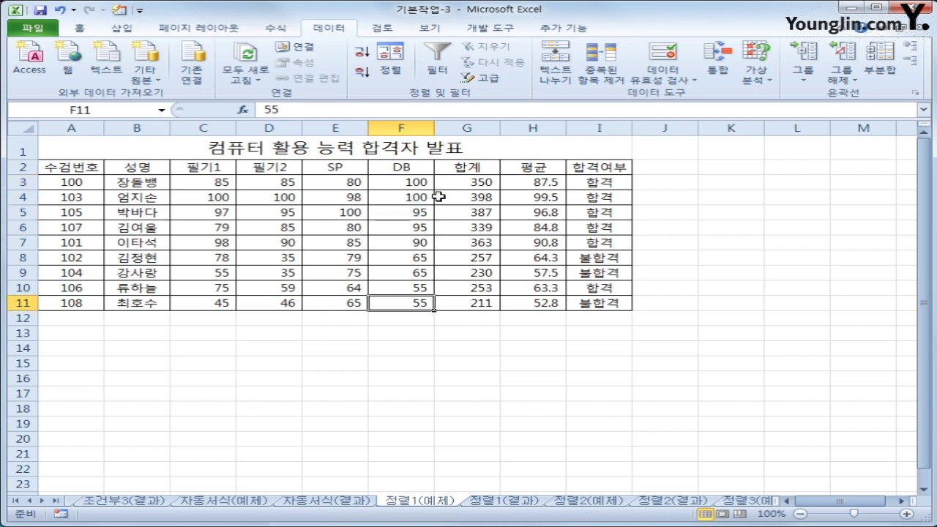
click(469, 193)
click(463, 181)
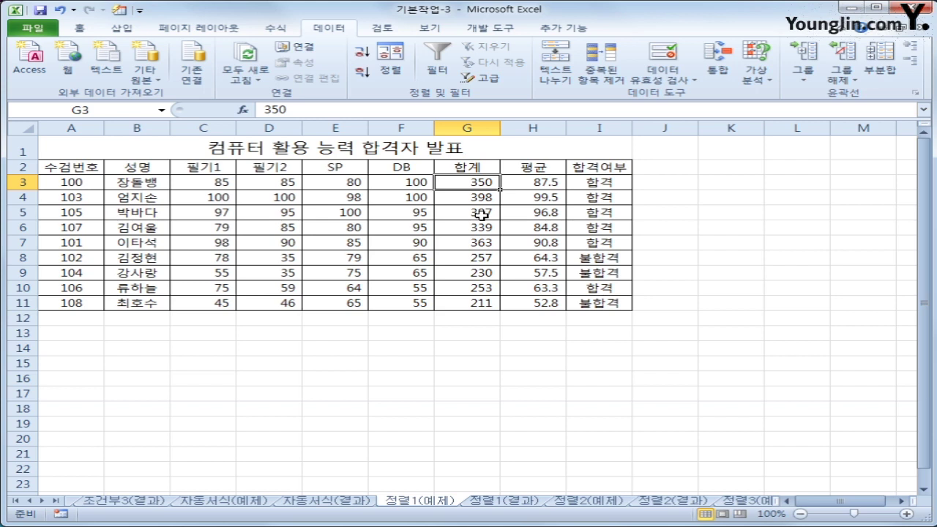
Sort the table by DB in 내림차순, adding 합계 in 내림차순 as the second sort criterion
click(391, 184)
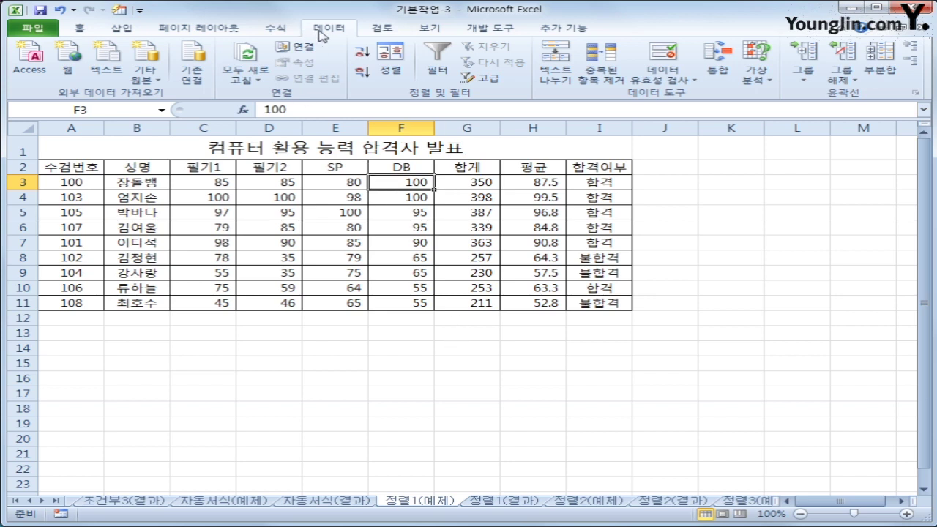
click(391, 69)
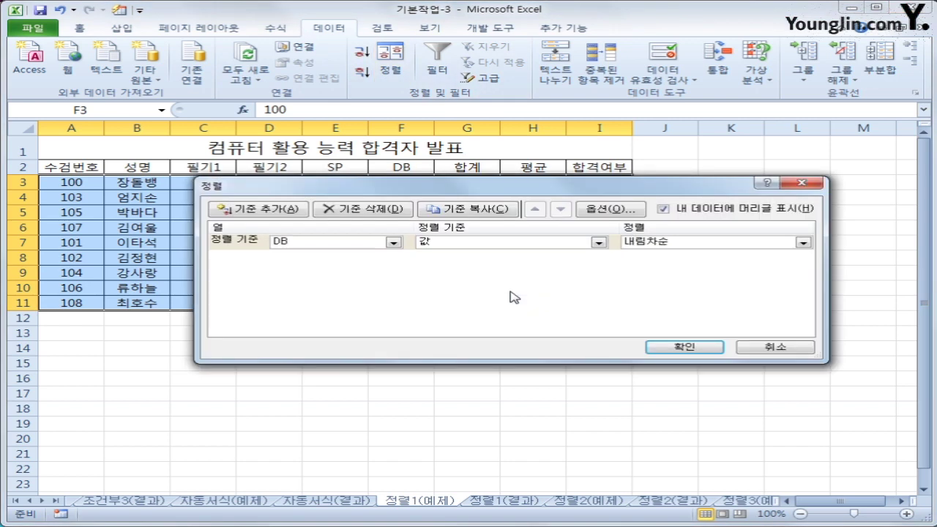
click(394, 242)
click(394, 243)
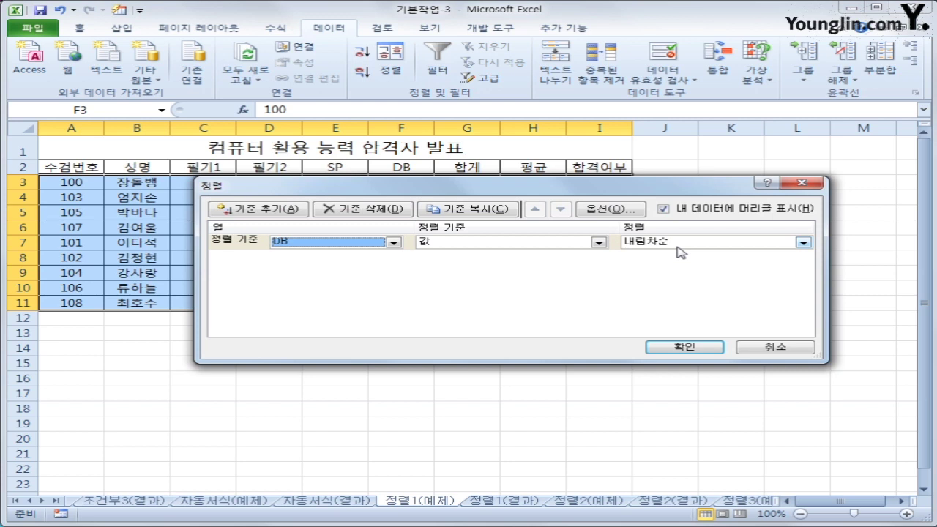
click(291, 214)
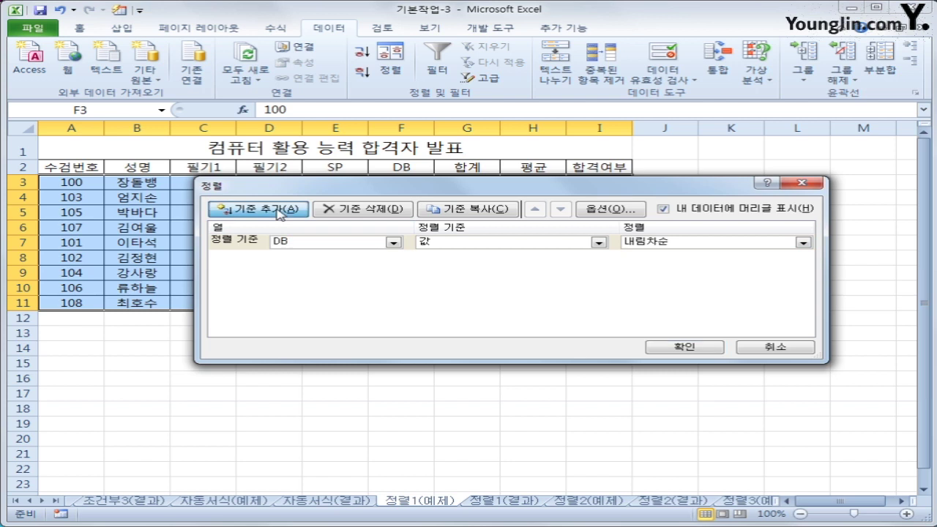
click(394, 258)
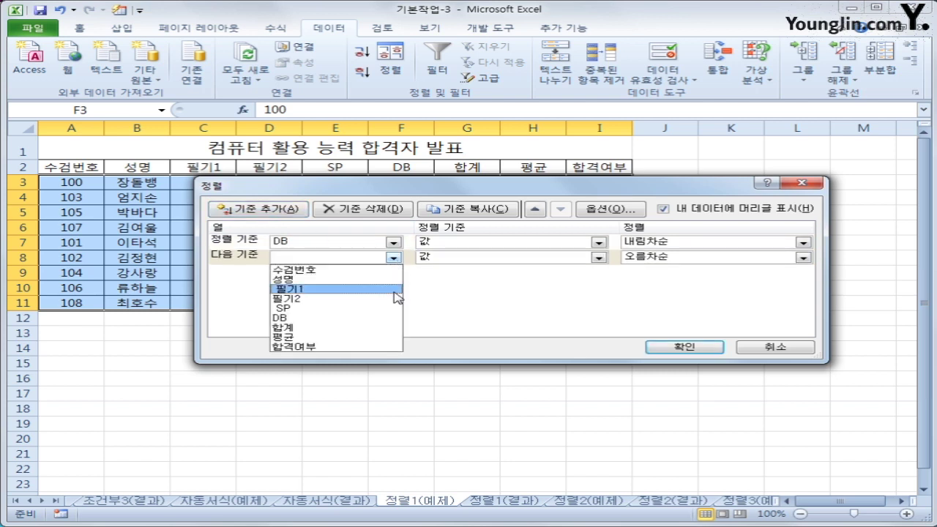
click(359, 328)
click(651, 258)
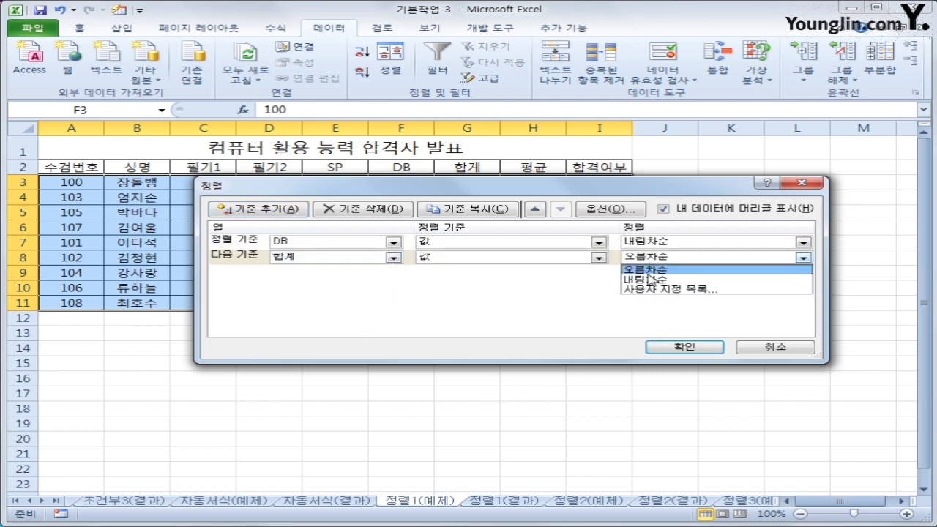
click(648, 278)
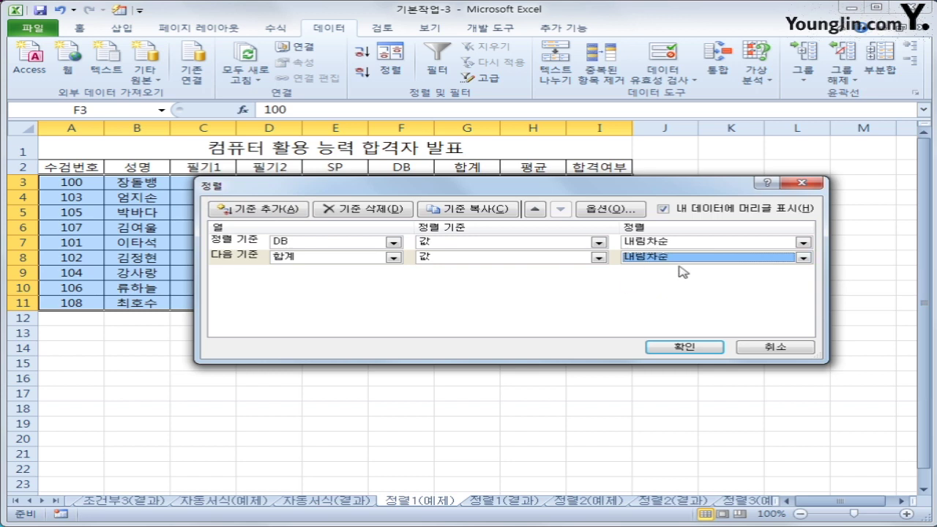
click(684, 346)
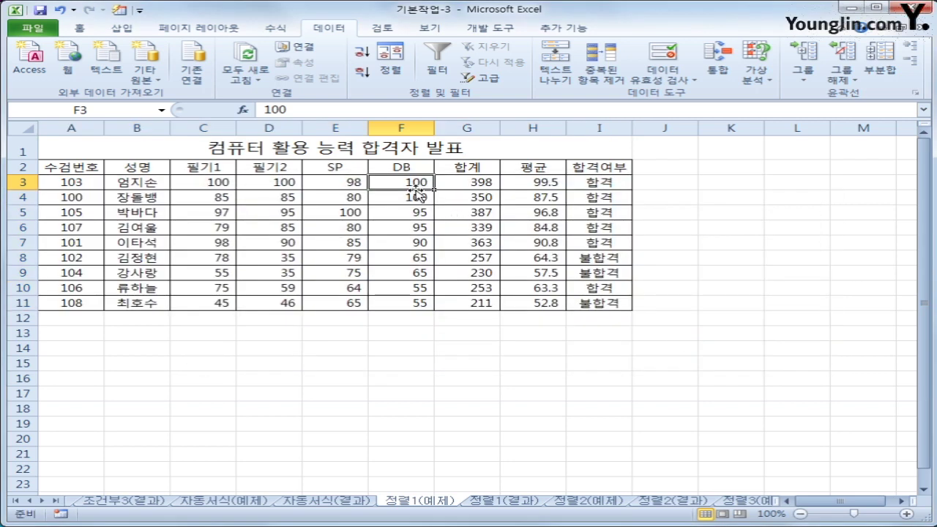
Check the 합계 values in G3 and G4 and compare the sorted table with the 정렬1(결과) sheet
click(476, 182)
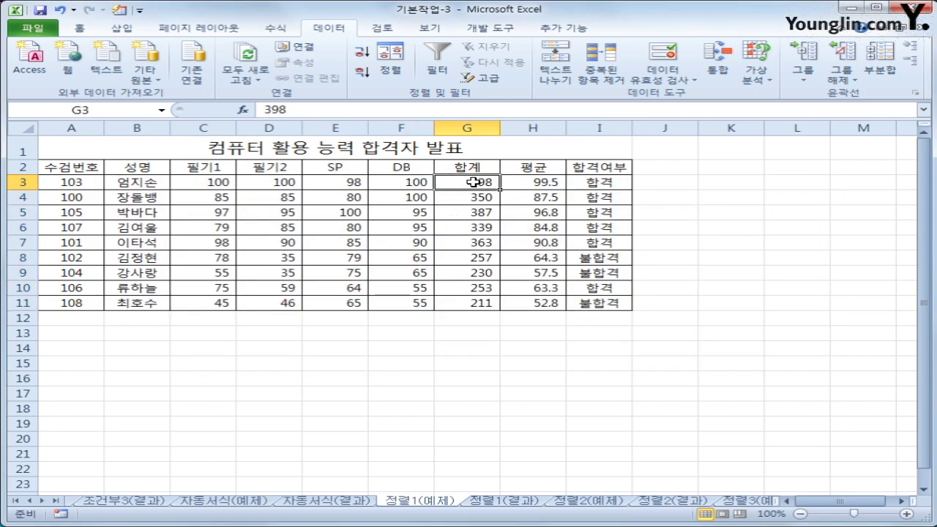
click(479, 197)
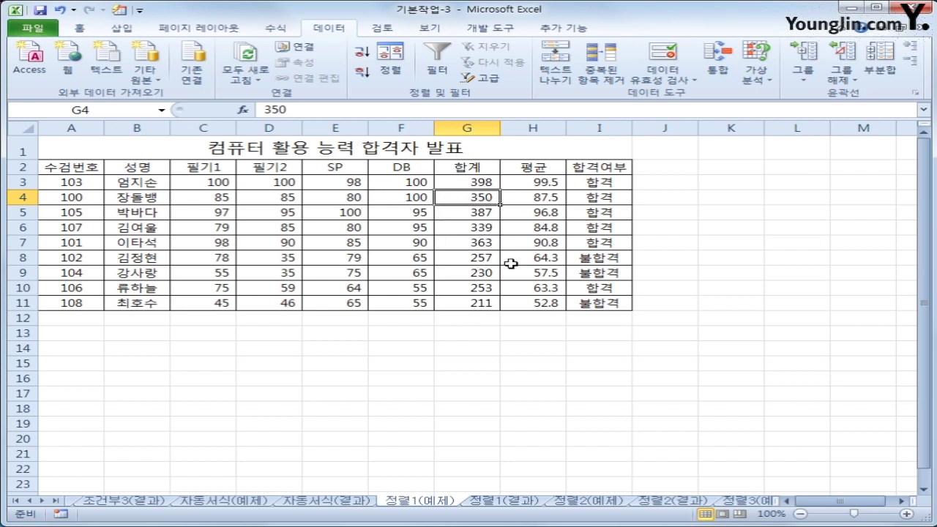
click(517, 502)
click(425, 502)
click(500, 503)
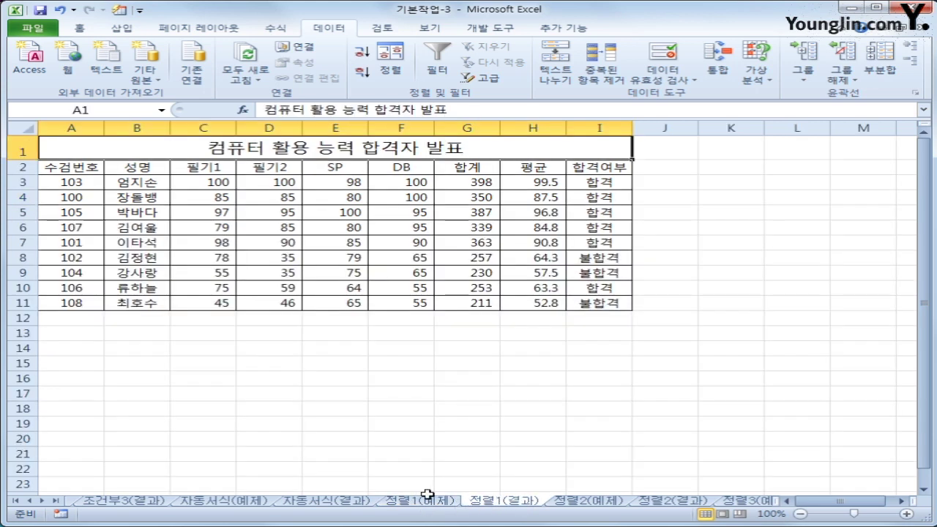
click(428, 500)
click(499, 504)
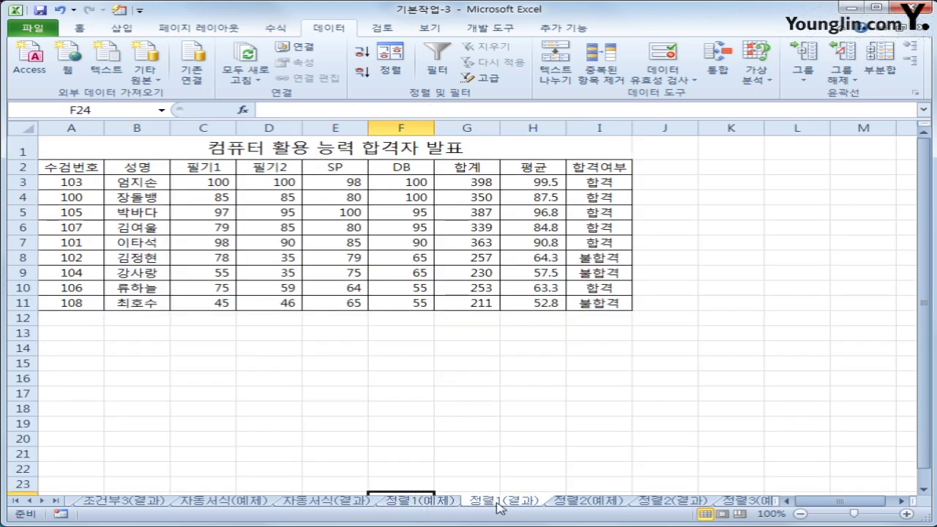
Switch to the 정렬2(예제) sheet
click(41, 502)
click(41, 502)
click(41, 503)
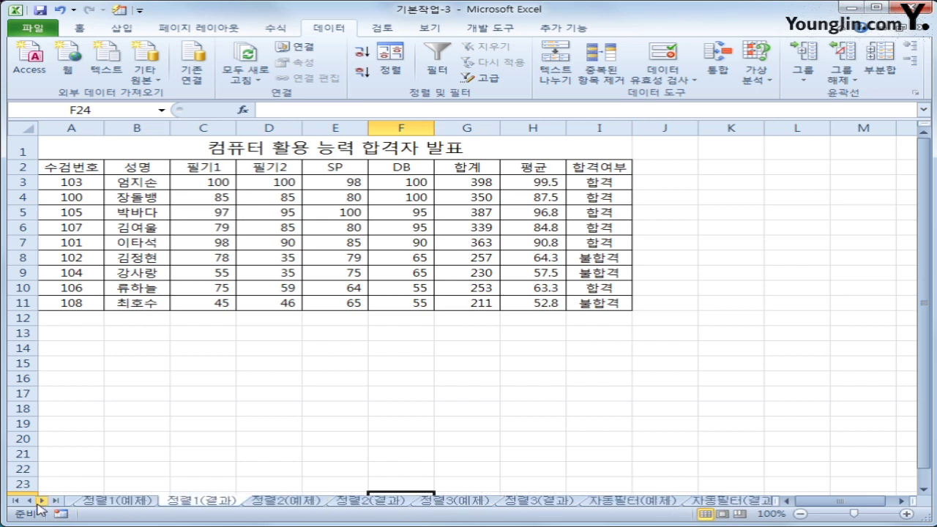
click(41, 503)
click(196, 502)
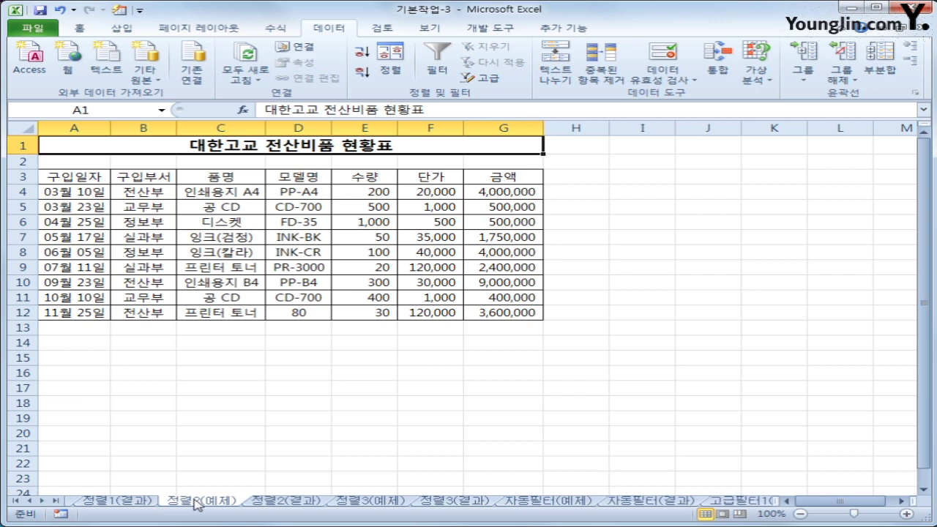
Sort the 대한고교 전산비품 현황표 table by 구입부서 in 오름차순 and by 금액 in 내림차순 within each department
click(224, 183)
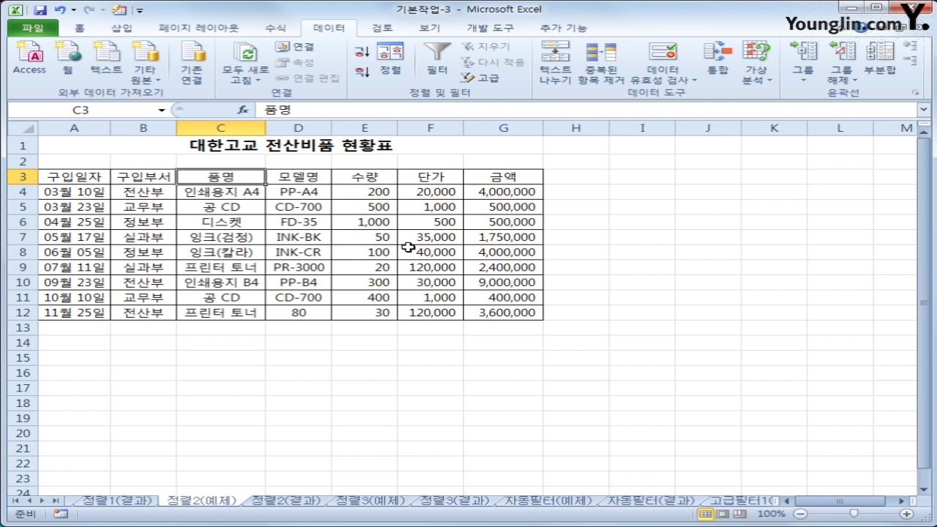
click(391, 62)
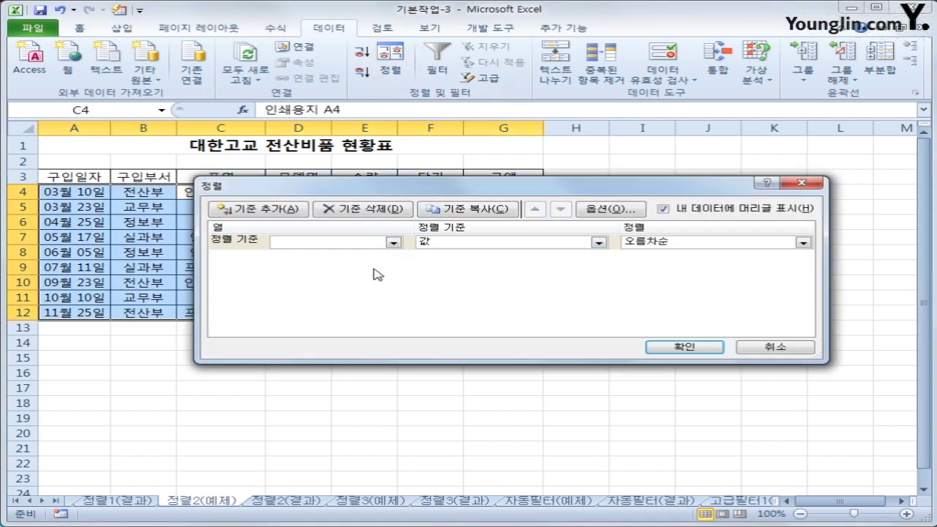
click(393, 243)
click(382, 265)
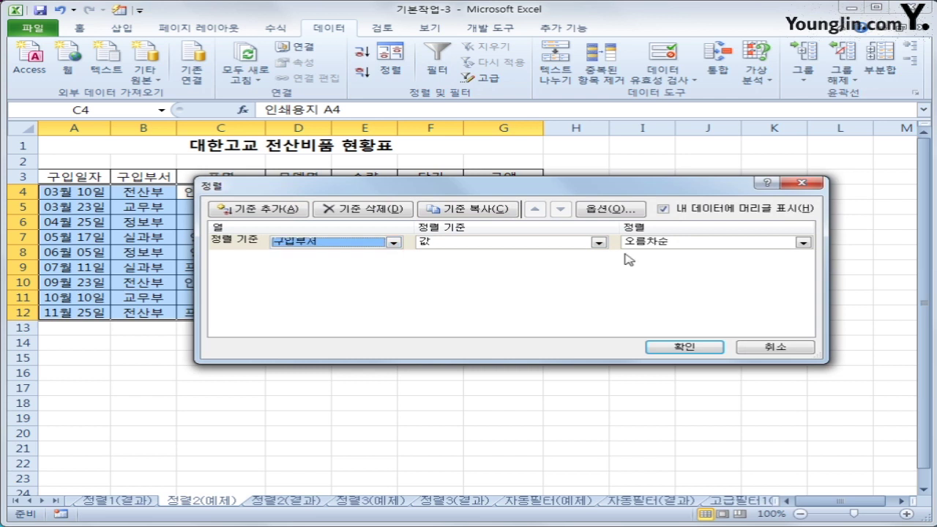
click(266, 212)
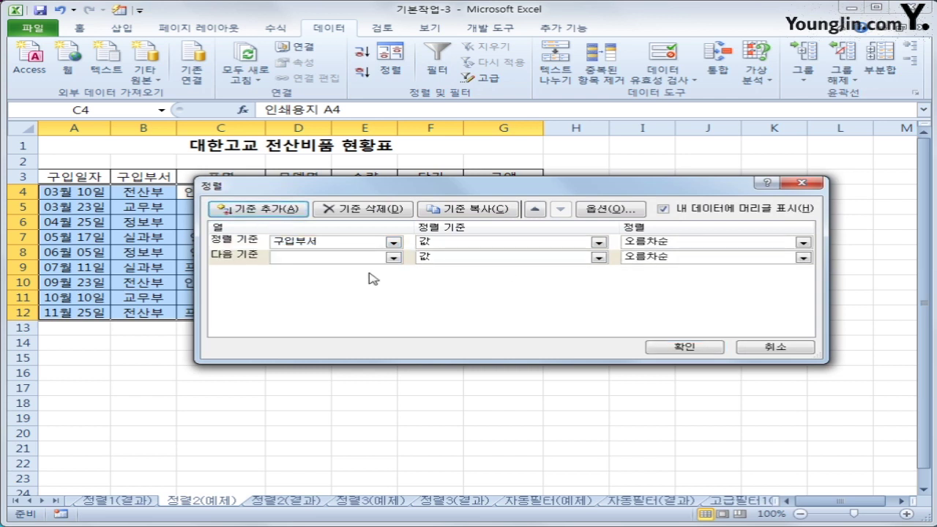
click(393, 258)
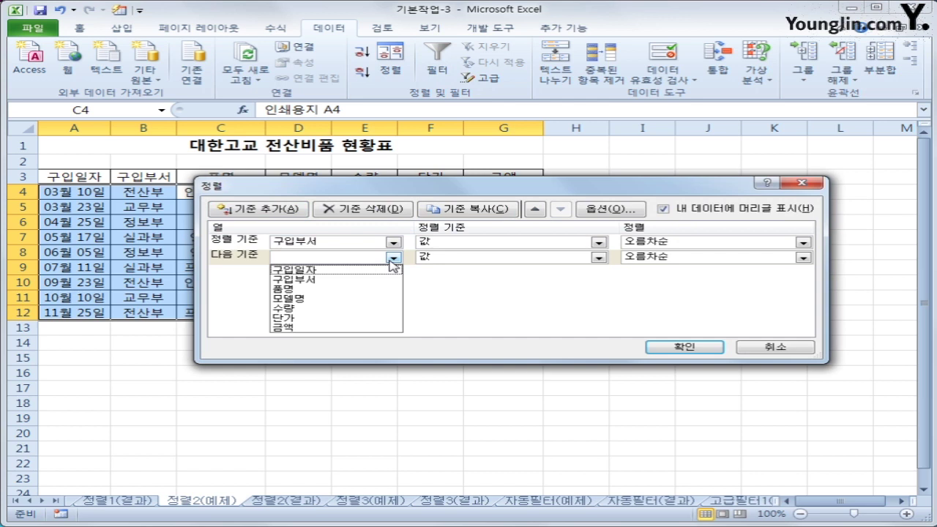
click(359, 327)
click(690, 257)
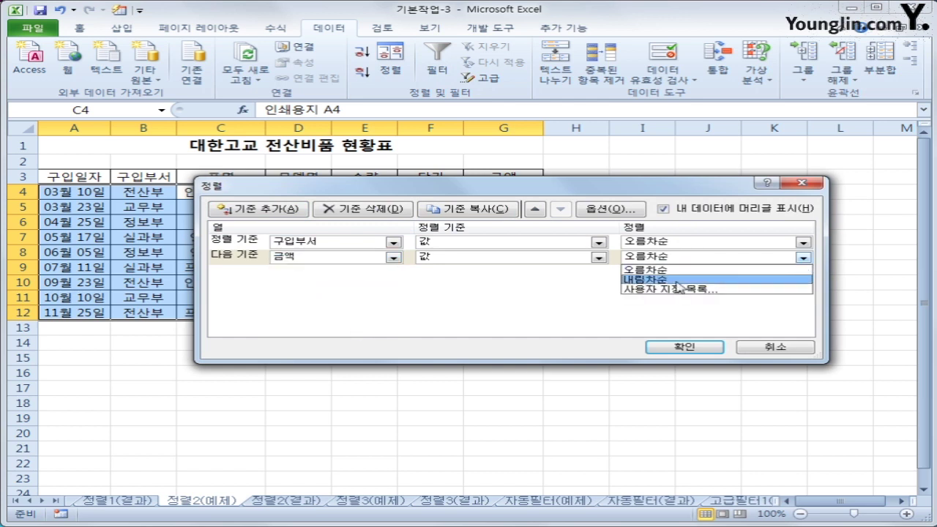
click(695, 273)
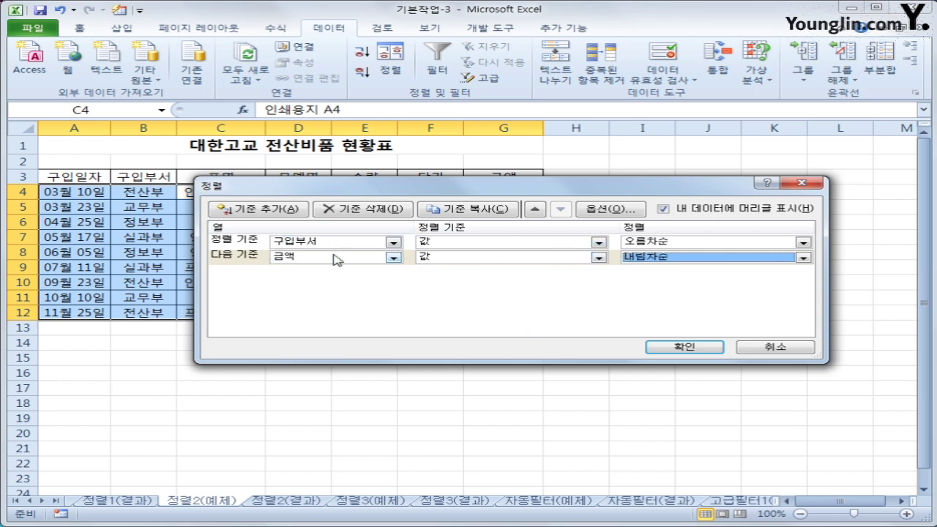
click(687, 347)
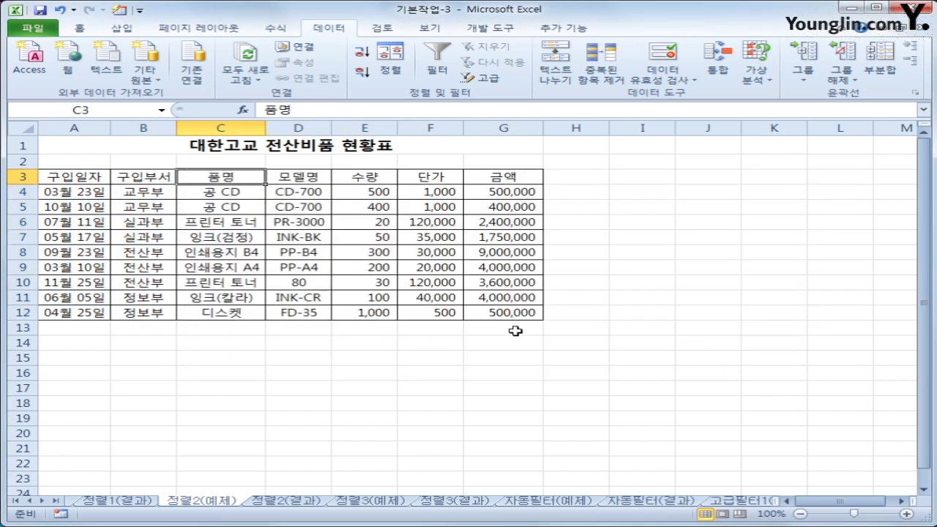
Check the 구입부서 and 금액 order of the sorted table and compare it with the 정렬2(결과) sheet
click(163, 176)
drag(156, 192, 157, 311)
click(510, 190)
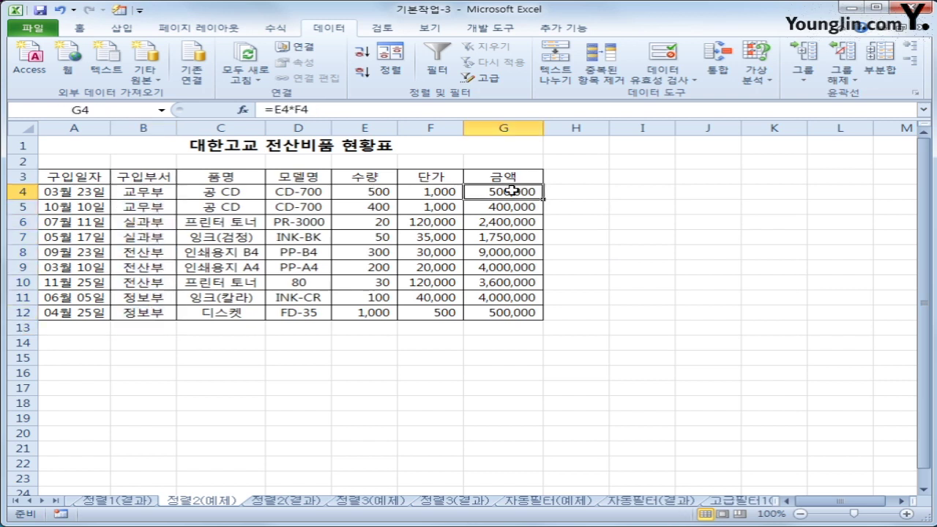
drag(510, 191, 512, 203)
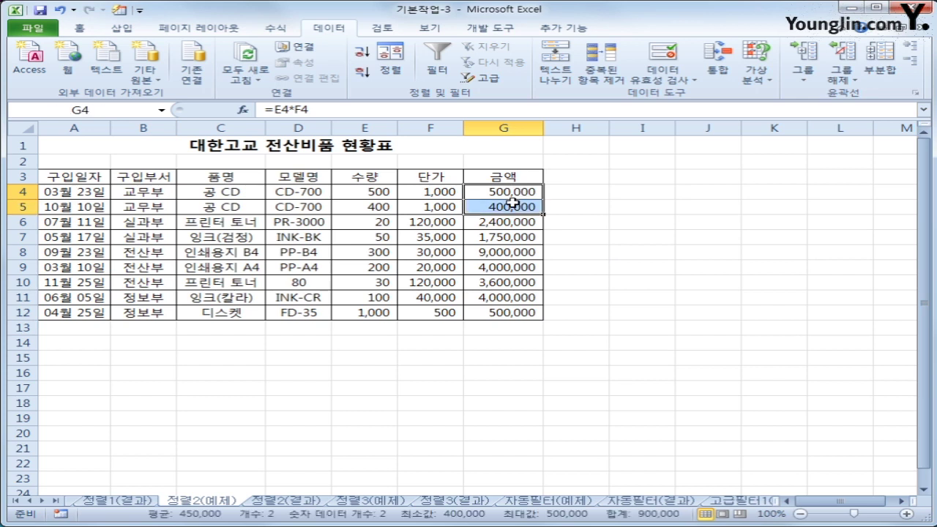
click(268, 504)
click(220, 505)
click(275, 503)
click(208, 494)
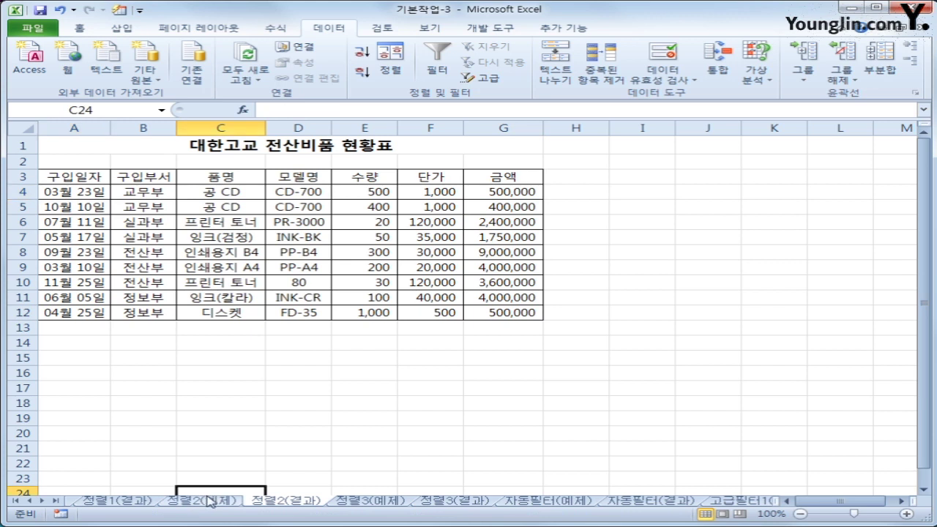
click(209, 503)
click(268, 503)
Switch to the 정렬3(예제) sheet with the 분유 납품 현황 table
click(369, 503)
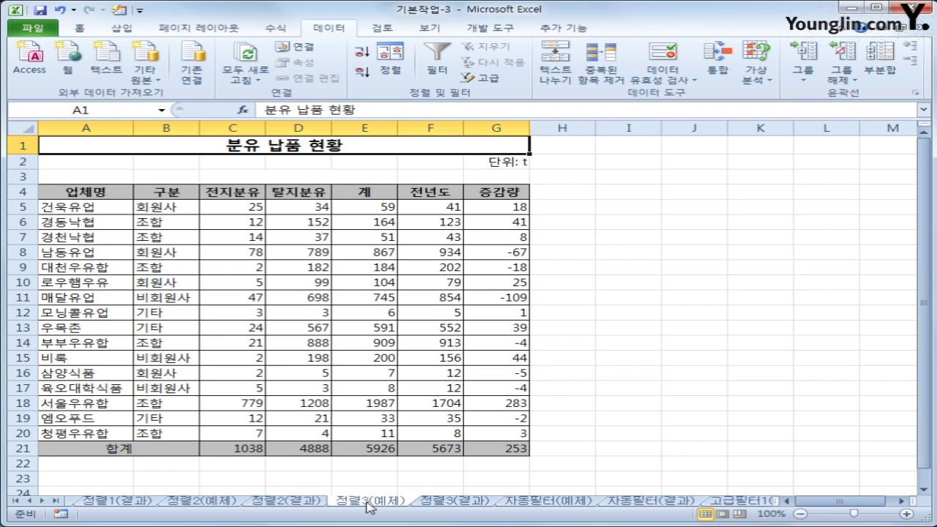
click(125, 195)
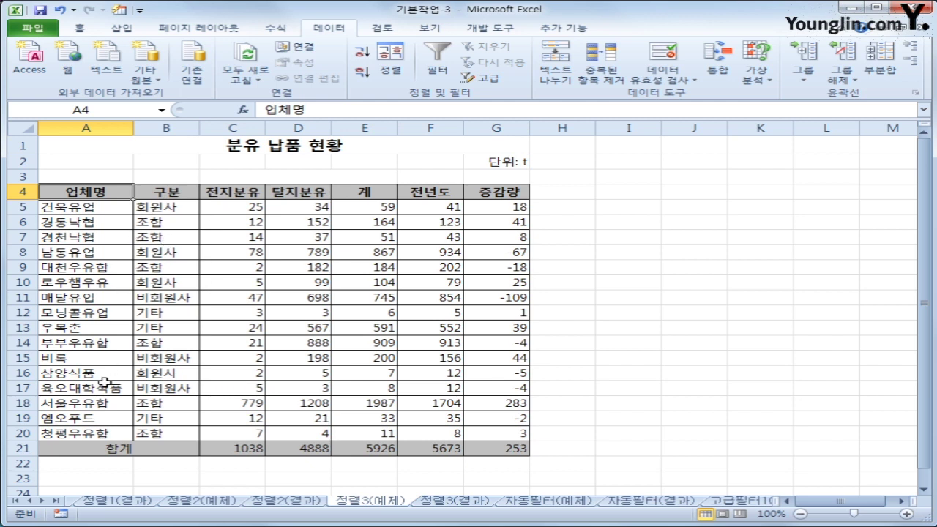
click(632, 208)
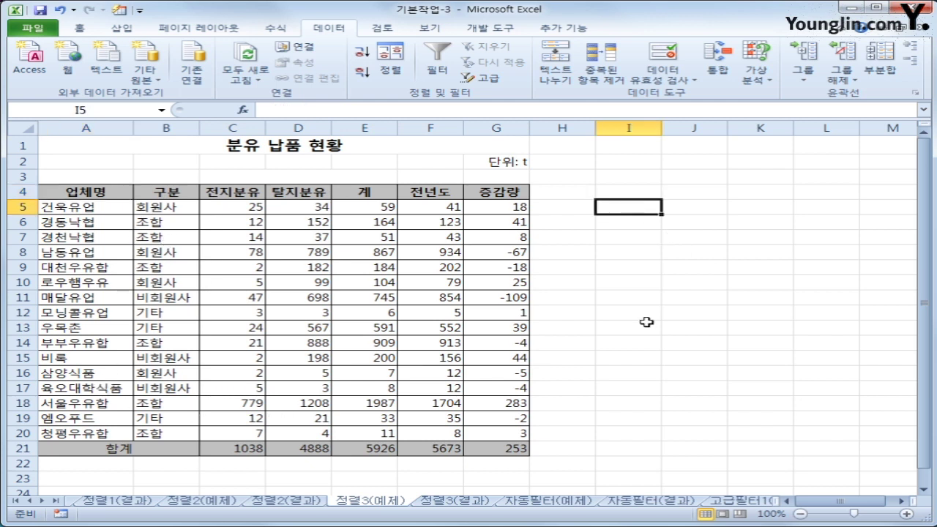
click(633, 222)
click(634, 240)
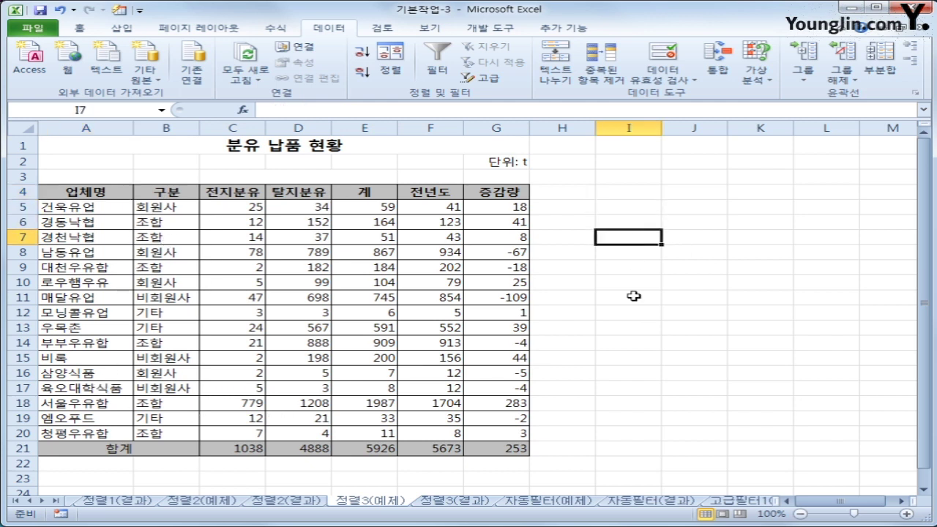
drag(627, 207, 627, 302)
click(631, 210)
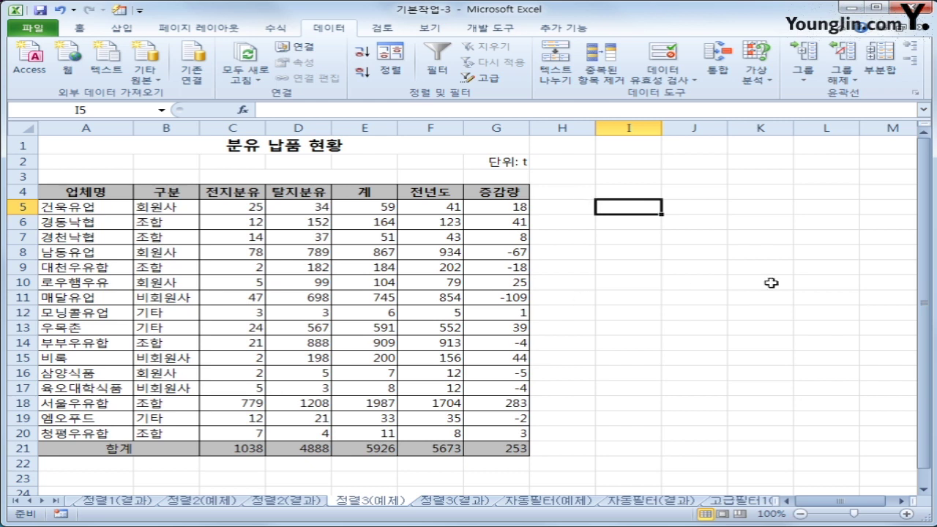
click(642, 221)
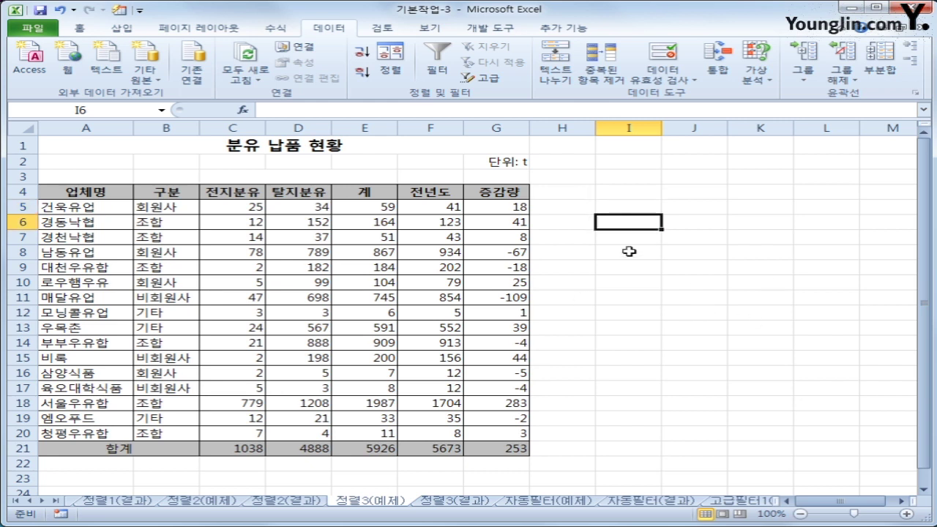
click(631, 240)
click(634, 250)
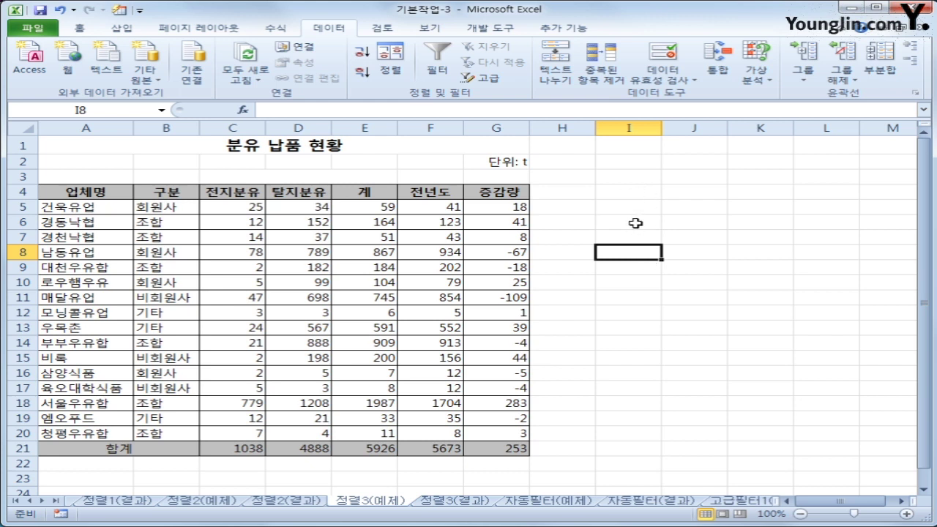
Examine the 구분 column and the 합계 row to work out which rows belong in the sort range
click(194, 194)
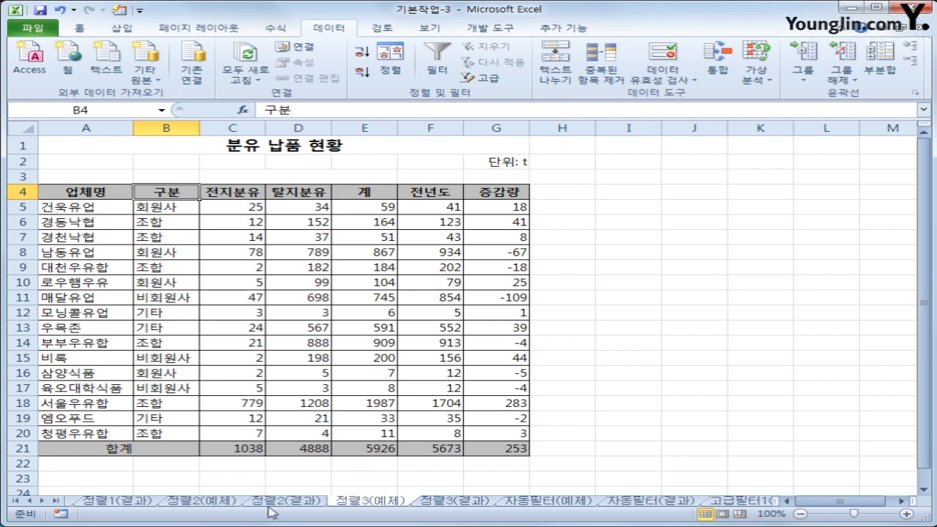
drag(139, 450, 466, 451)
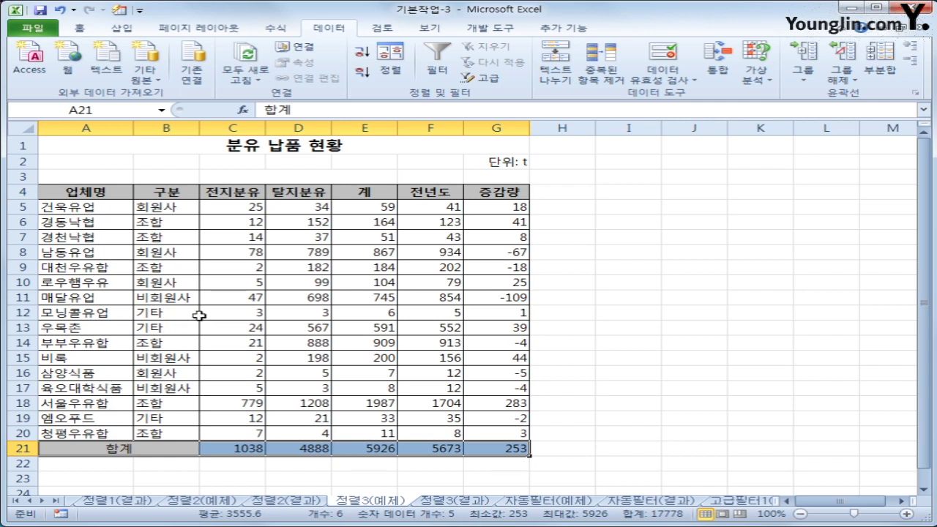
click(118, 448)
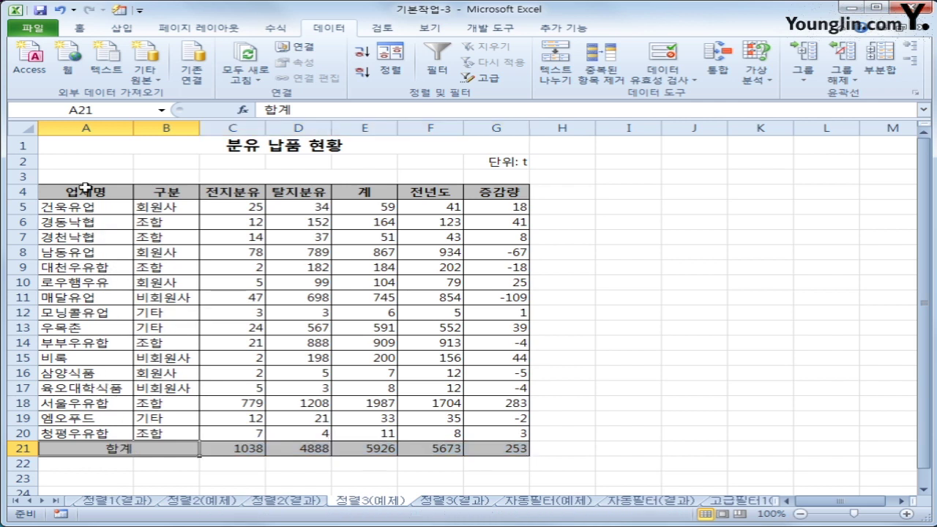
drag(86, 188, 481, 427)
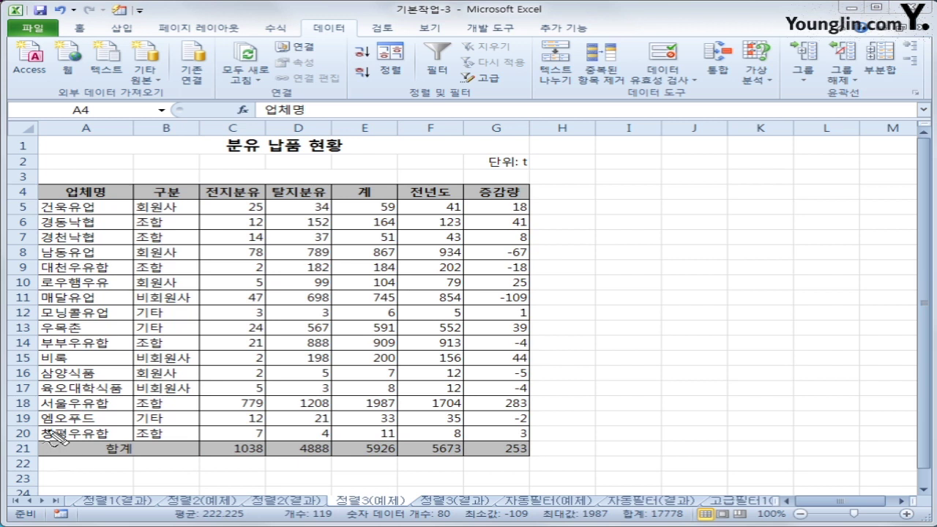
mouse_move(35, 432)
mouse_down()
mouse_move(37, 457)
mouse_move(538, 466)
mouse_move(533, 437)
mouse_move(36, 443)
mouse_up()
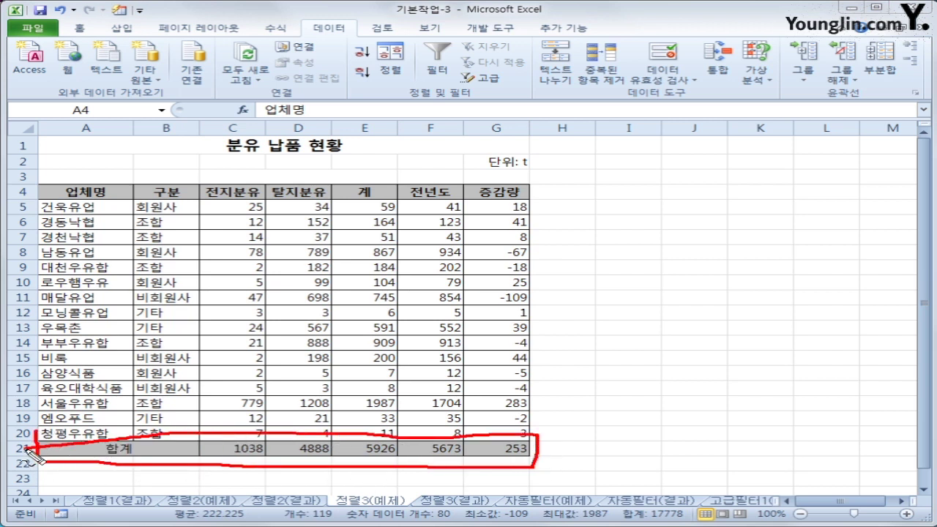
mouse_move(292, 440)
mouse_down()
mouse_move(300, 448)
mouse_move(311, 440)
mouse_up()
key(Escape)
Set up a sort of the range A4:G20, leaving out the 합계 row, with 구분 as the sort column
drag(104, 192, 506, 433)
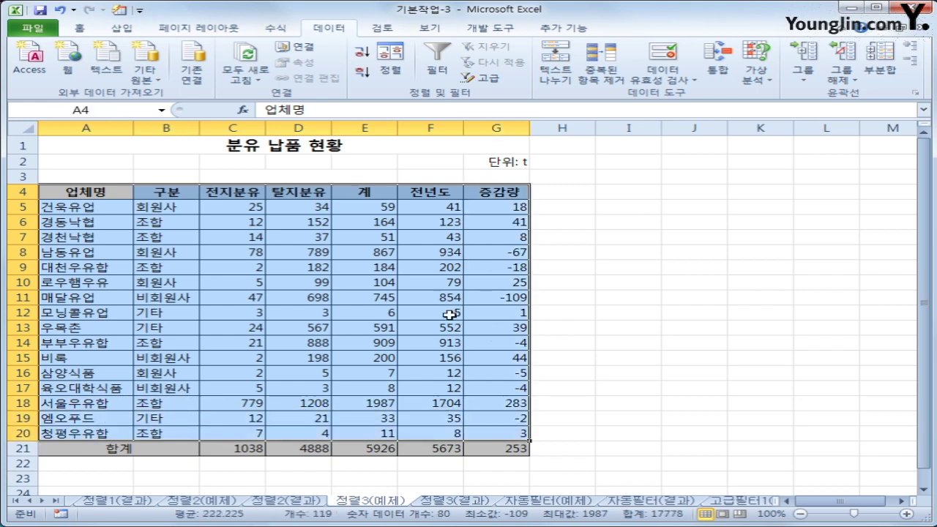
click(390, 63)
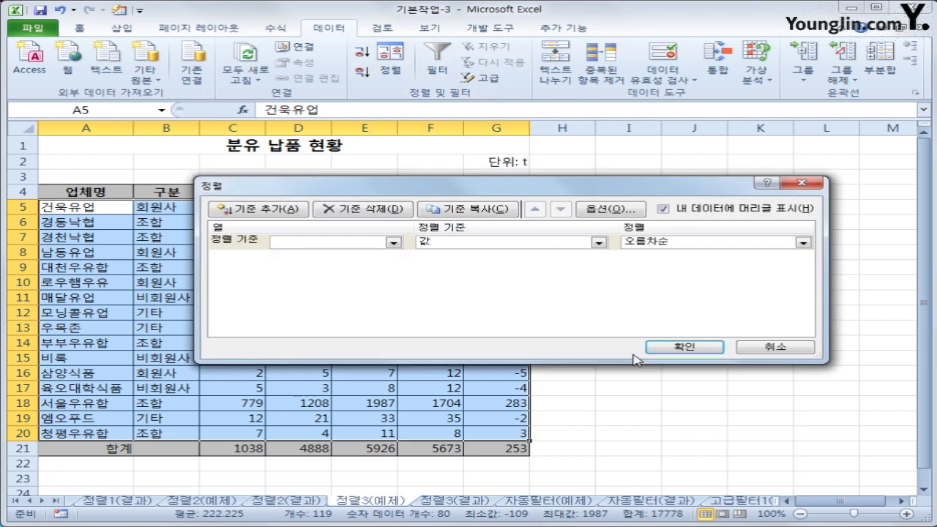
click(394, 242)
click(370, 265)
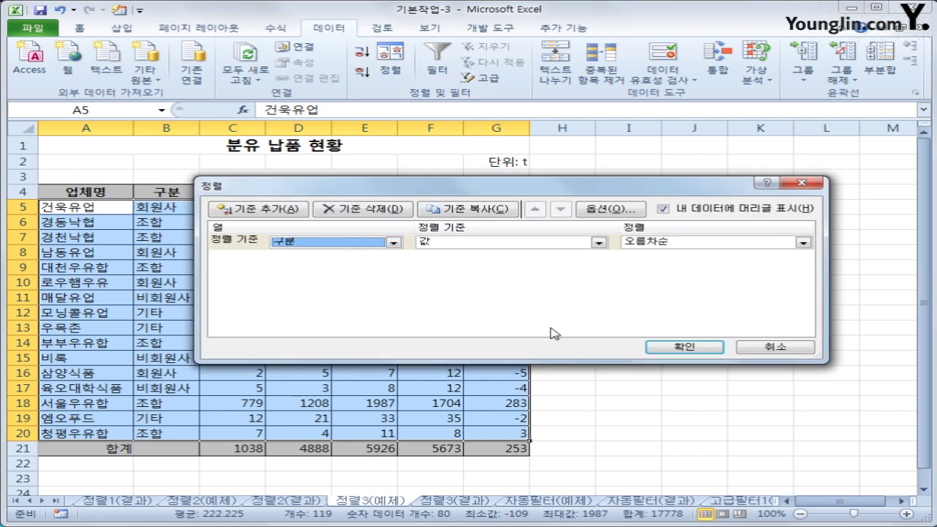
Add a custom list for the sort order with the entries 조합, 회원사, 비회원사 and 기타
click(701, 244)
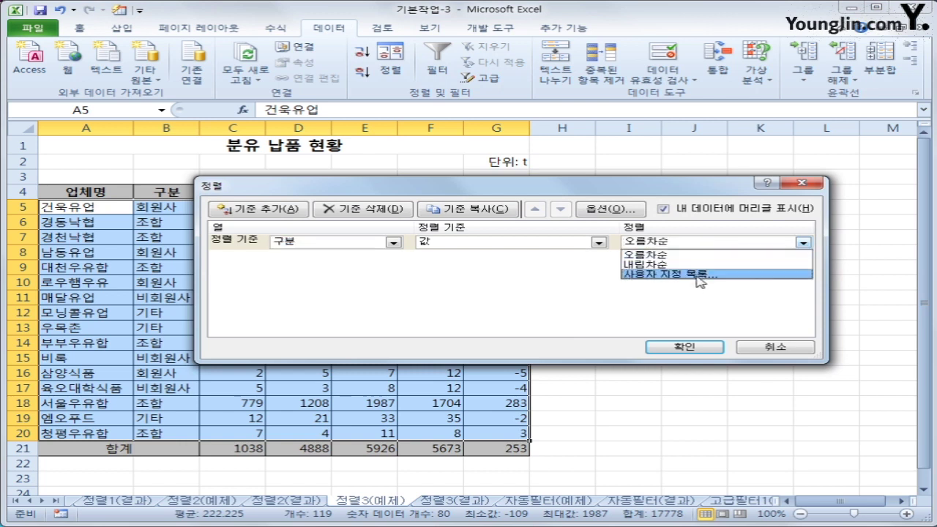
click(701, 274)
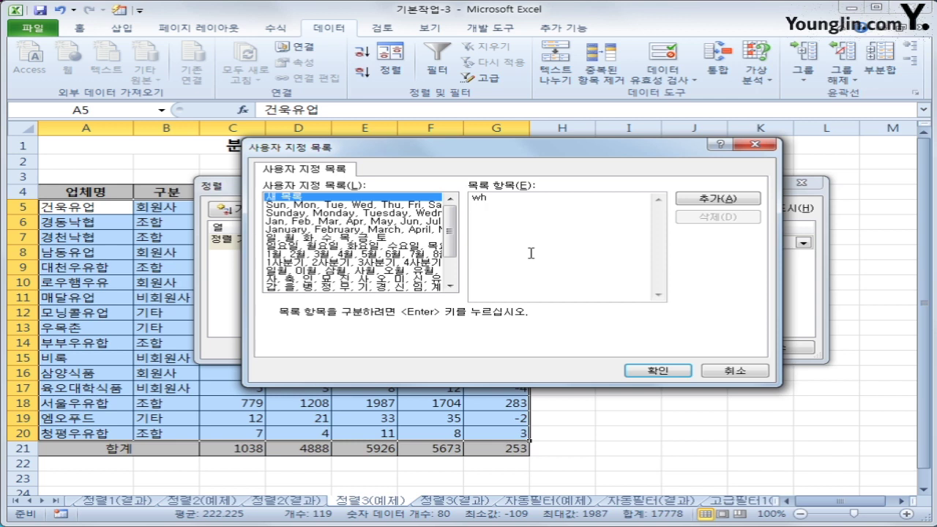
text(조합)
key(Return)
text(회원사)
key(Return)
text(비회원사)
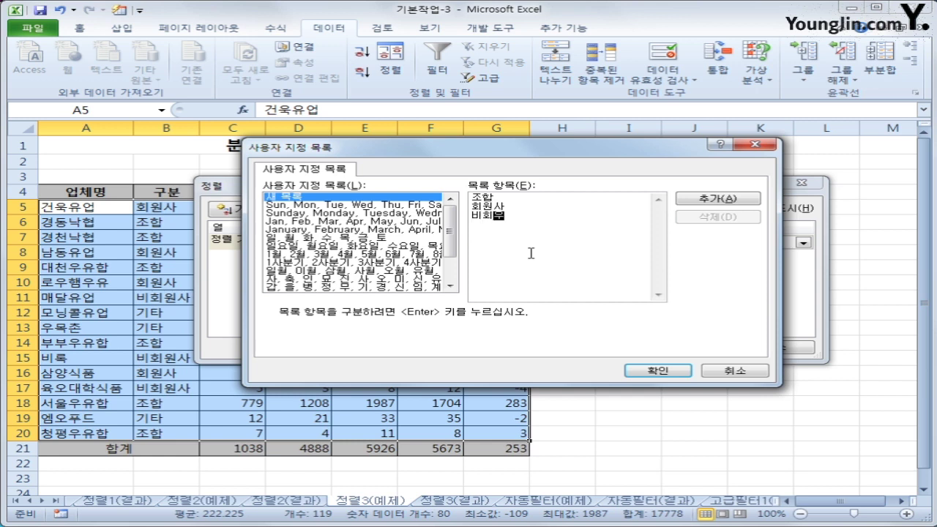
key(Return)
text(기타)
click(714, 200)
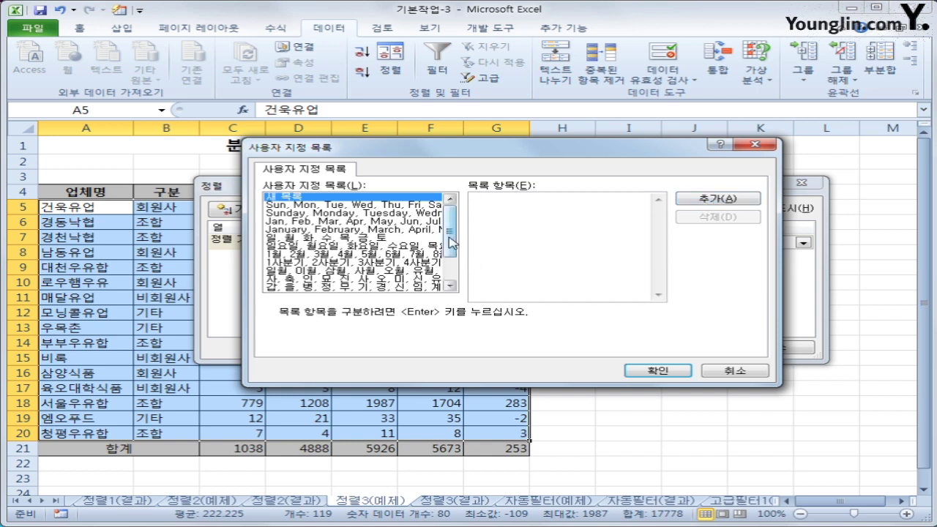
Use the custom list 조합, 회원사, 비회원사, 기타 as the order for 구분 and apply the sort
drag(452, 244, 451, 266)
click(380, 284)
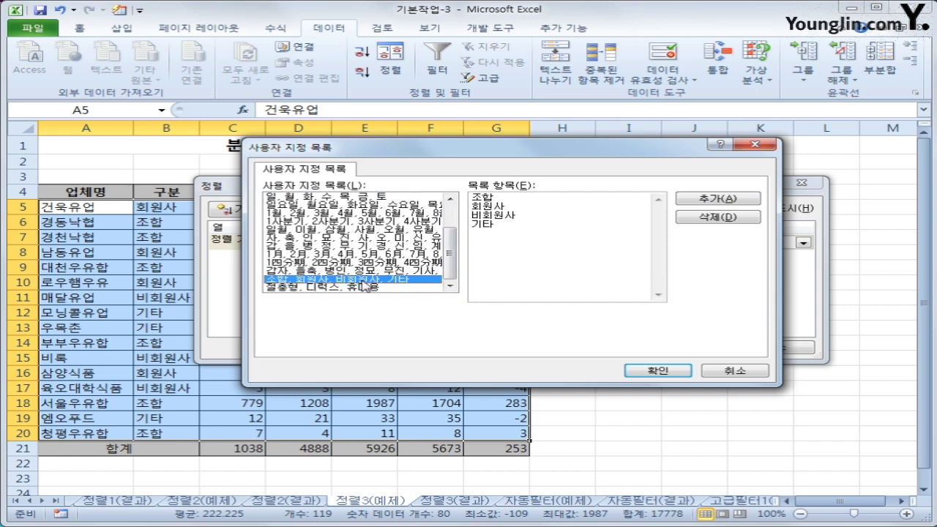
click(657, 370)
key(ctrl+2)
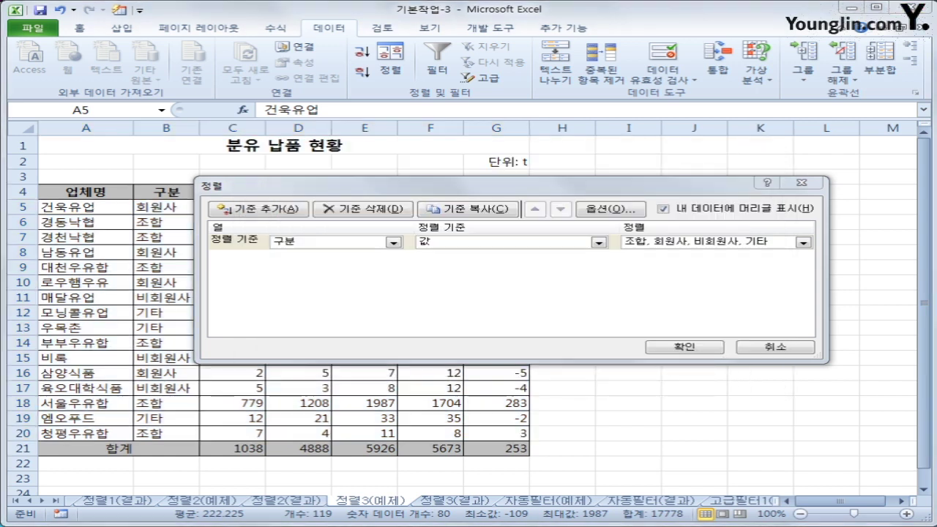
mouse_move(334, 276)
mouse_down()
mouse_move(276, 268)
mouse_move(330, 286)
mouse_up()
mouse_move(449, 271)
mouse_down()
mouse_move(419, 253)
mouse_move(483, 270)
mouse_up()
mouse_move(620, 255)
mouse_down()
mouse_move(768, 256)
mouse_move(756, 265)
mouse_up()
click(685, 349)
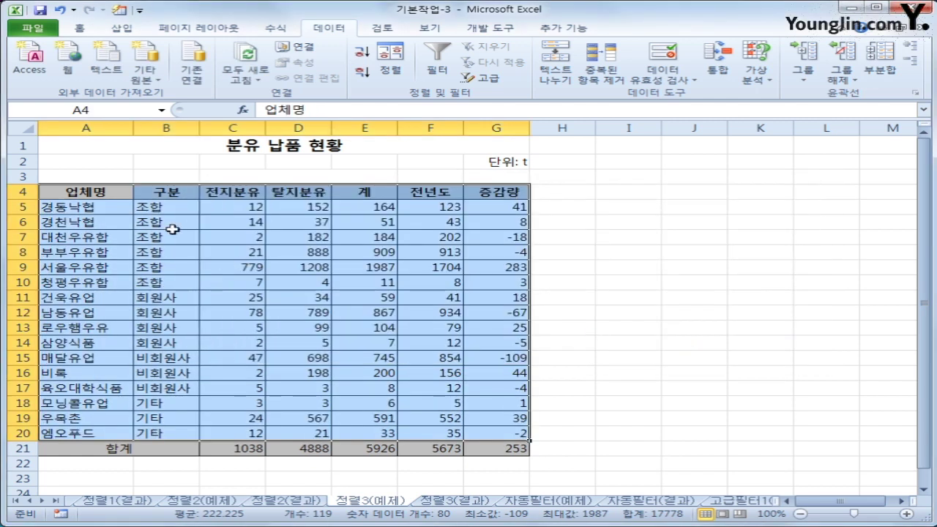
Check the 구분 order of the sorted table and compare it with the 정렬3(결과) sheet
click(162, 212)
click(163, 300)
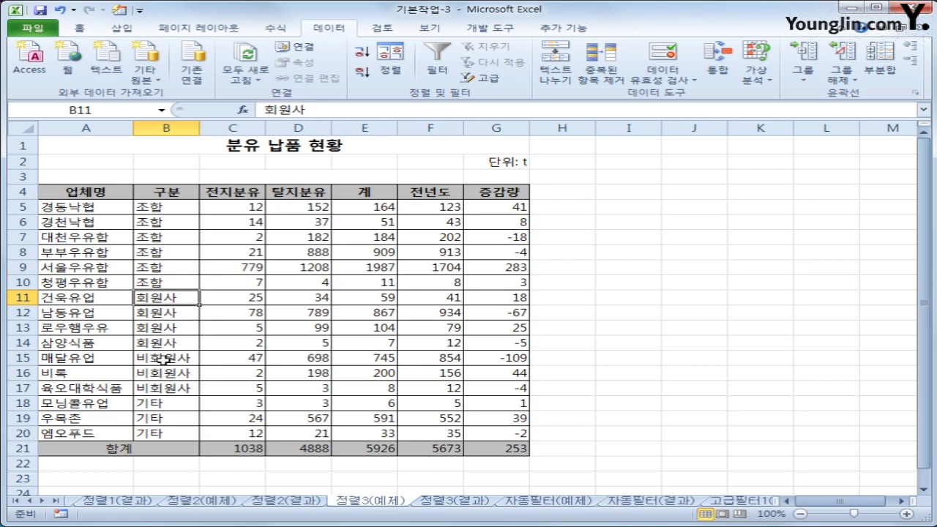
click(161, 361)
click(166, 406)
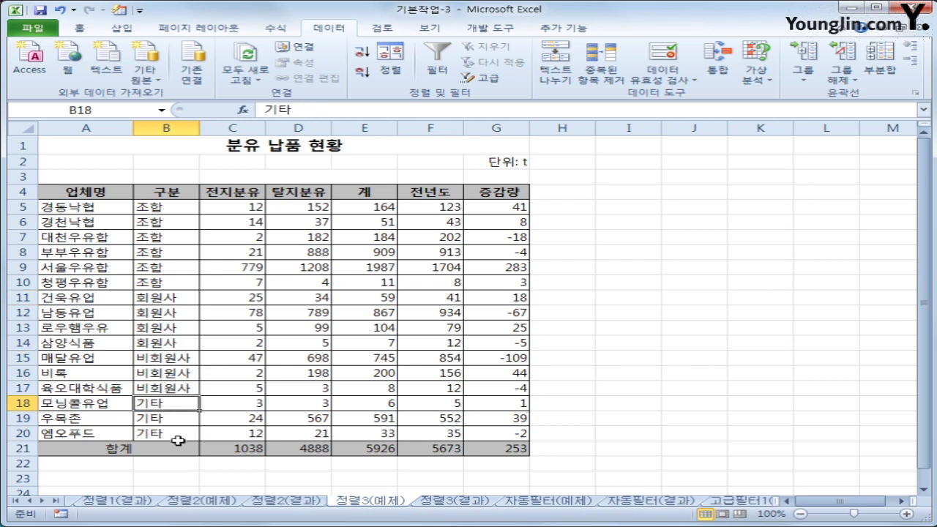
click(435, 504)
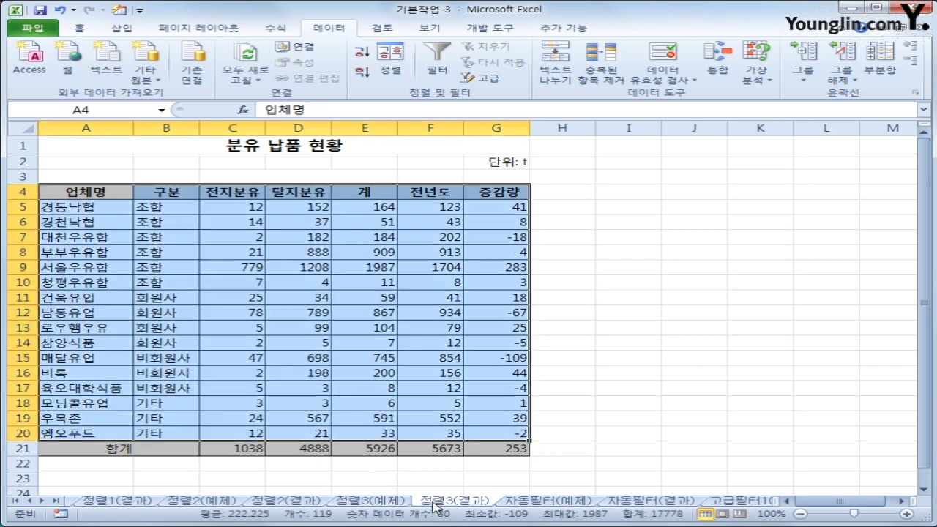
click(379, 505)
click(443, 502)
click(503, 194)
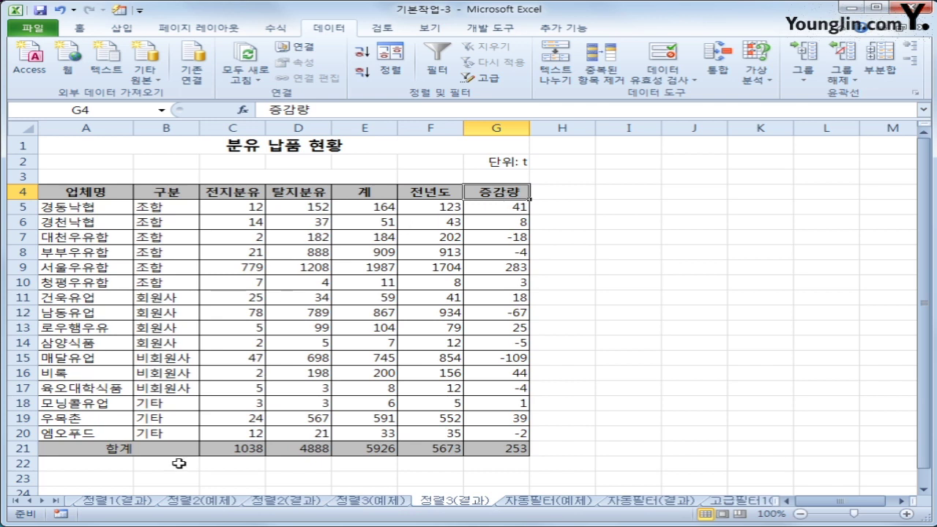
Switch to the 자동필터(예제) sheet
click(42, 501)
click(42, 501)
click(42, 501)
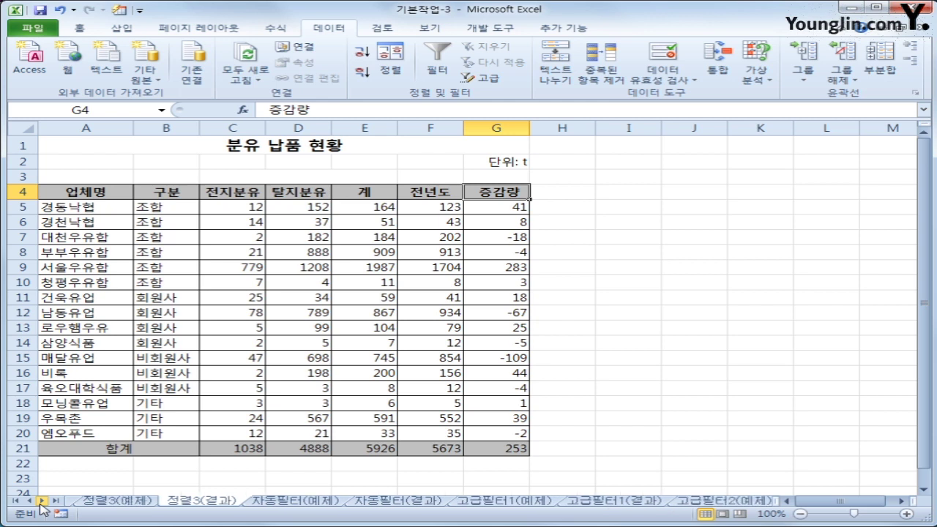
click(42, 500)
click(41, 501)
click(126, 502)
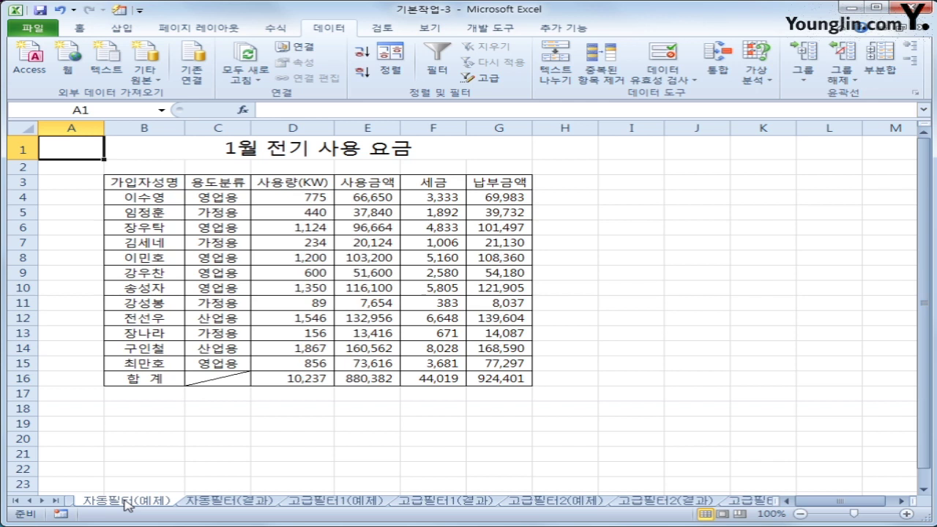
Turn on 필터 for the header row of the 1월 전기 사용 요금 table and select the 용도분류 header
click(160, 188)
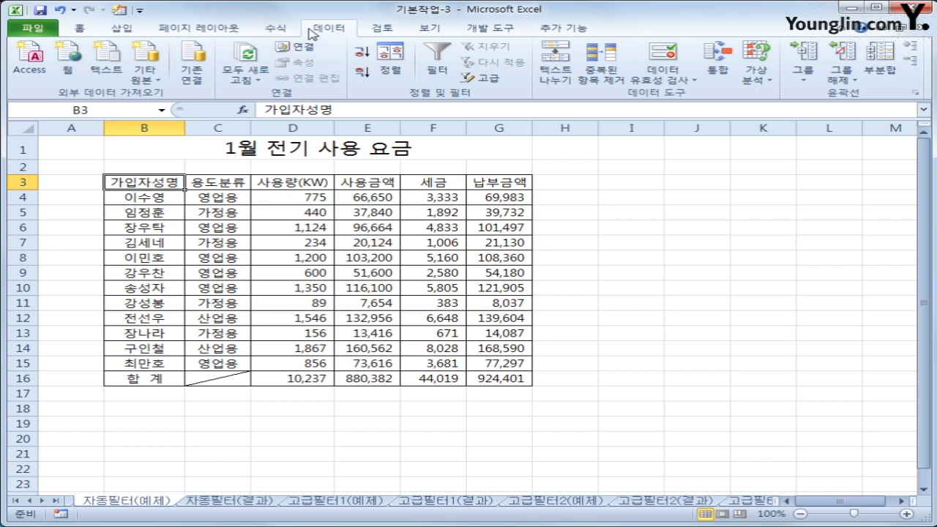
click(440, 73)
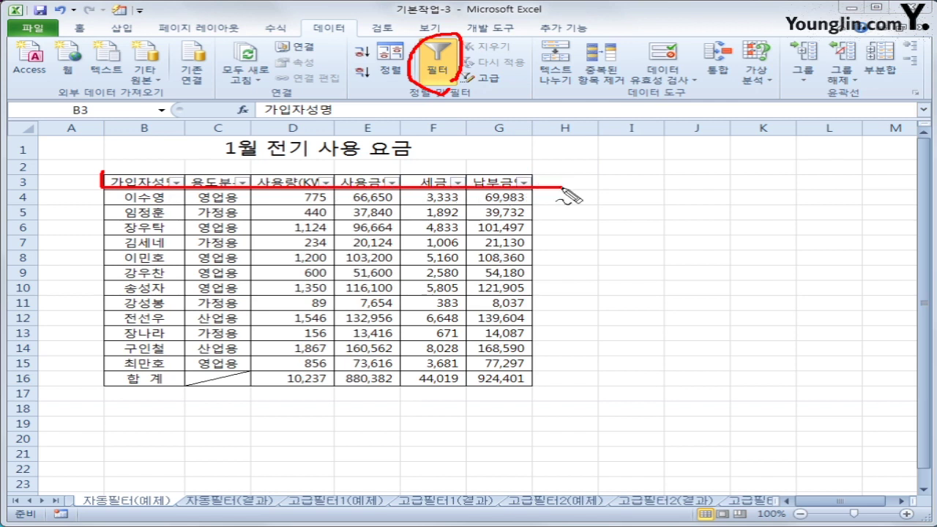
mouse_move(561, 174)
mouse_down()
mouse_move(180, 165)
mouse_move(101, 183)
mouse_up()
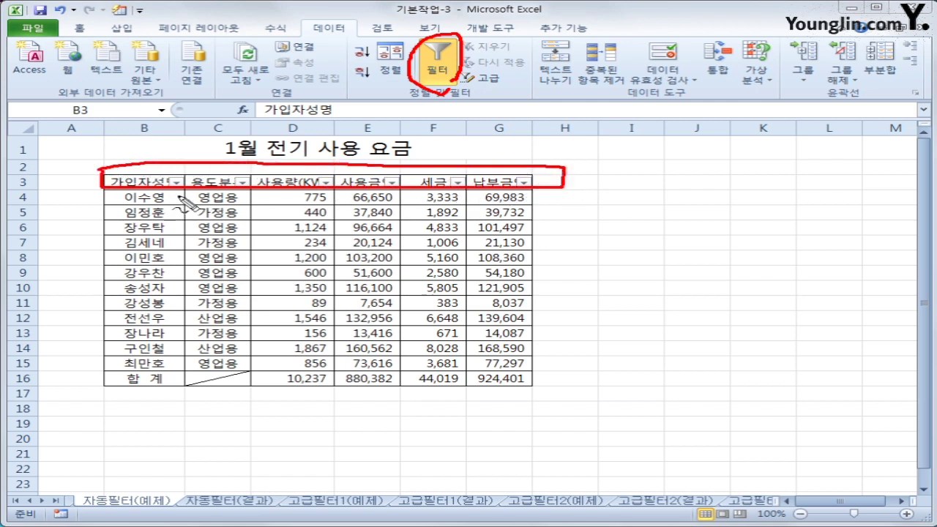
drag(187, 196, 235, 206)
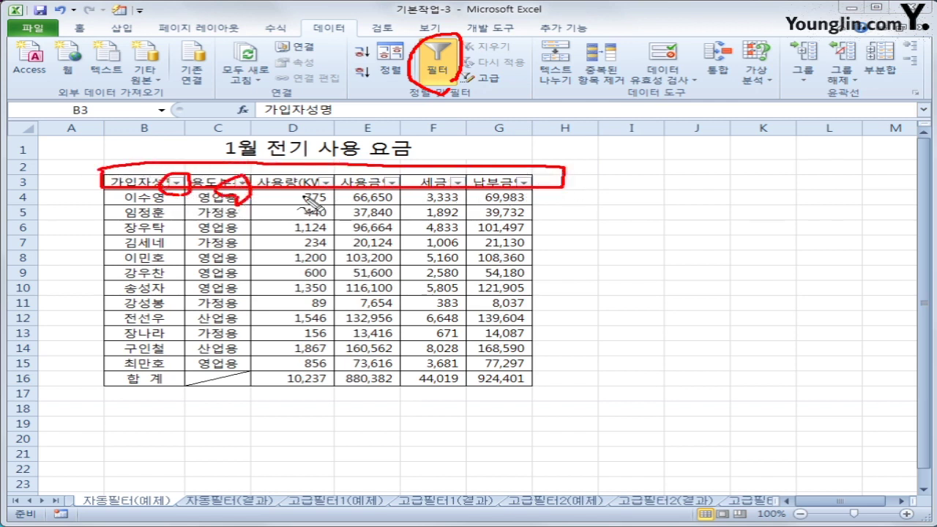
mouse_move(320, 196)
mouse_down()
mouse_move(355, 184)
mouse_move(343, 185)
mouse_up()
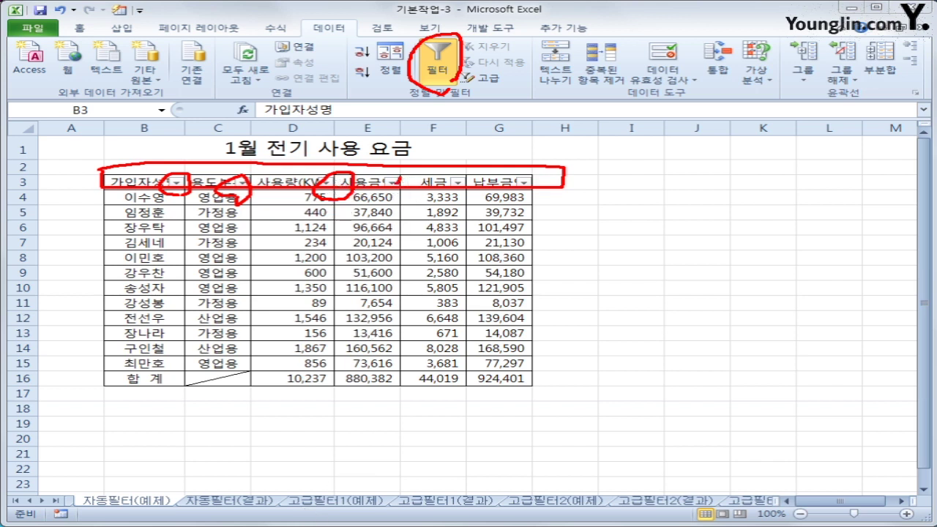
key(Escape)
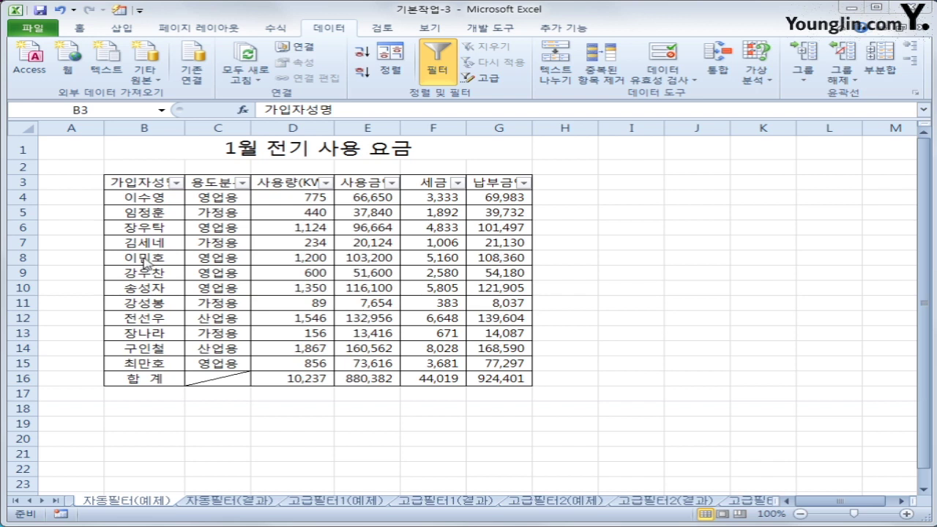
click(216, 184)
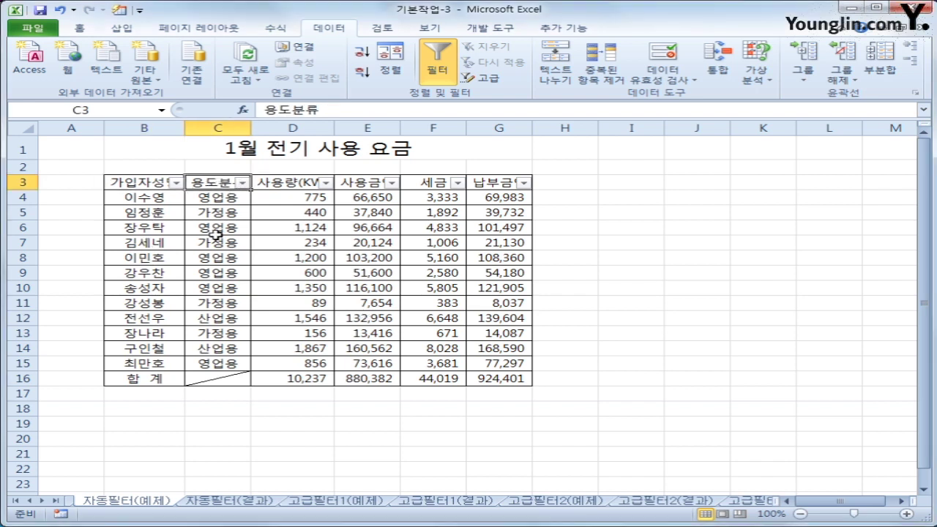
Filter the 용도분류 column of the 1월 전기 사용 요금 table to show only 영업용
click(243, 184)
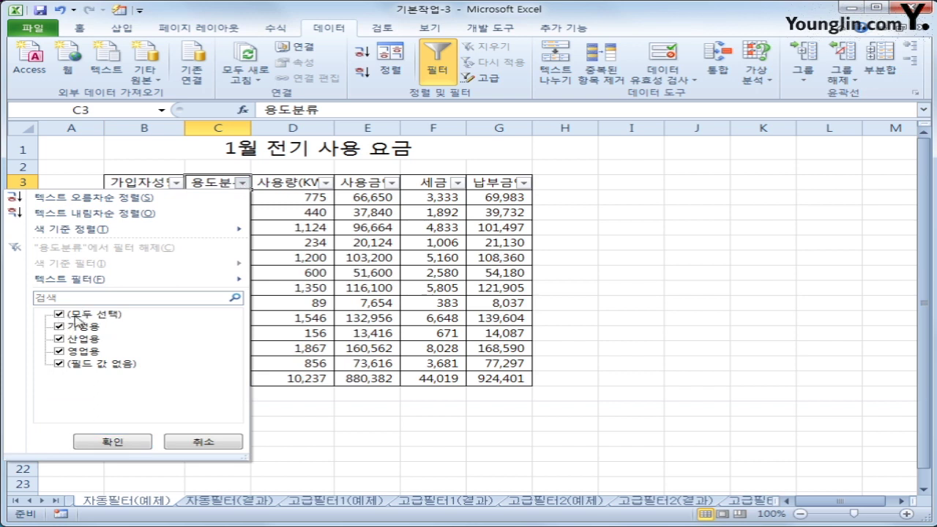
click(59, 317)
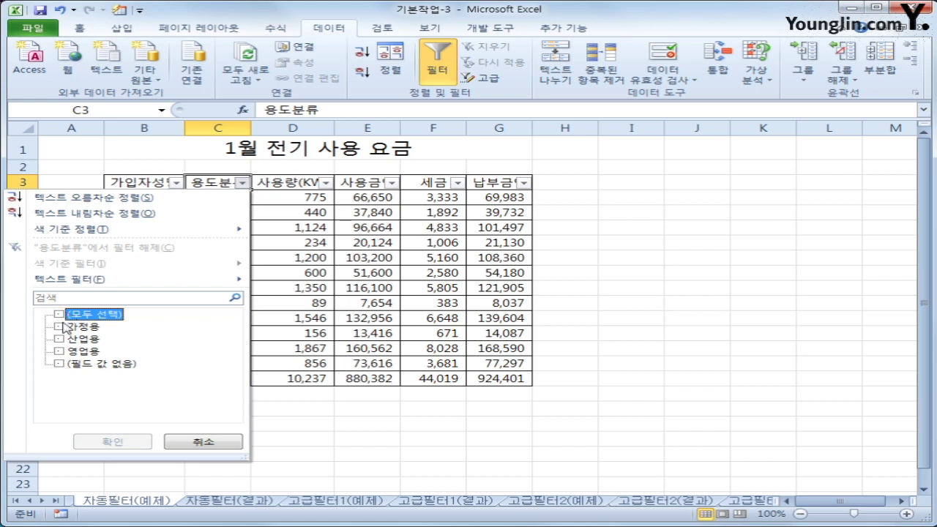
click(72, 353)
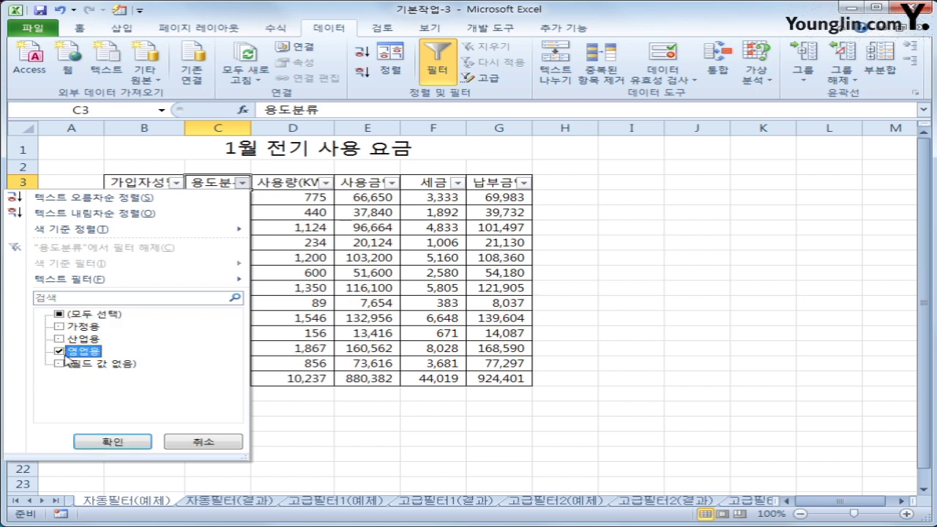
click(114, 443)
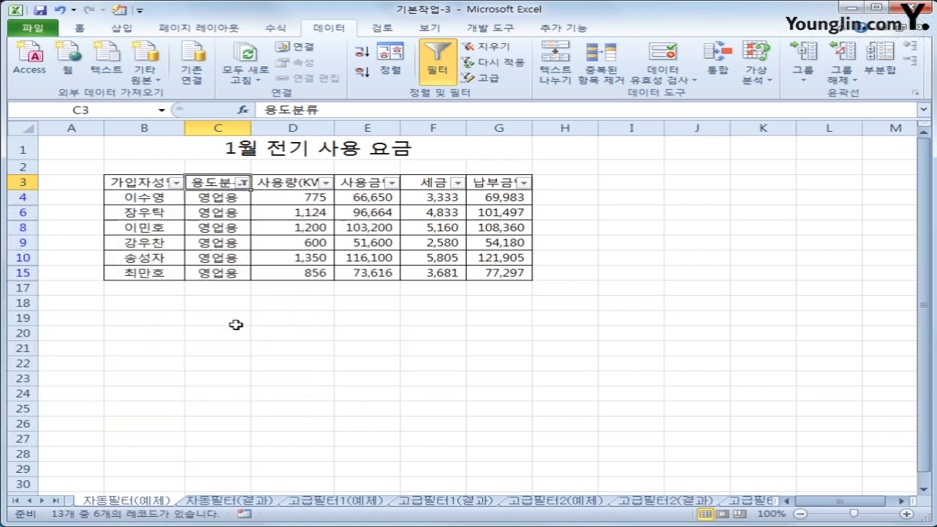
mouse_move(182, 166)
mouse_down()
mouse_move(253, 296)
mouse_move(249, 172)
mouse_move(183, 167)
mouse_up()
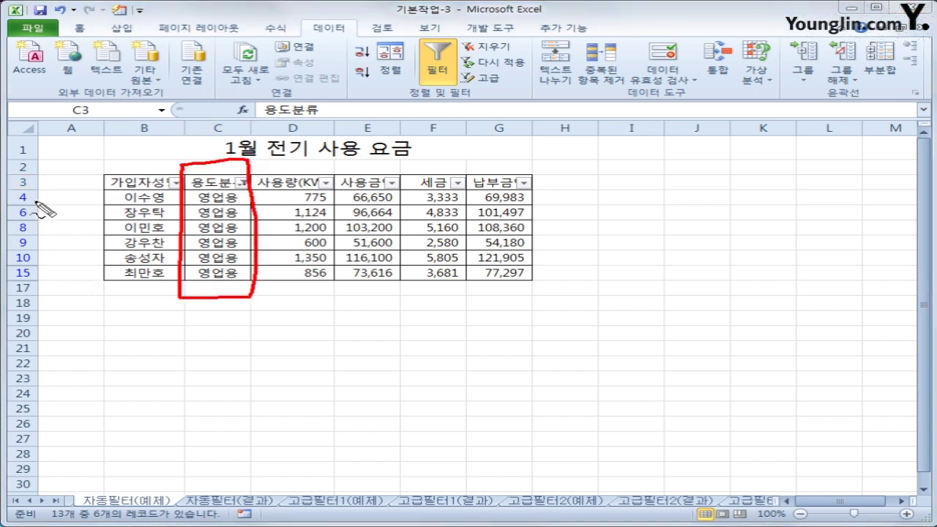
mouse_move(8, 187)
mouse_down()
mouse_move(8, 296)
mouse_move(51, 267)
mouse_move(35, 193)
mouse_move(12, 190)
mouse_up()
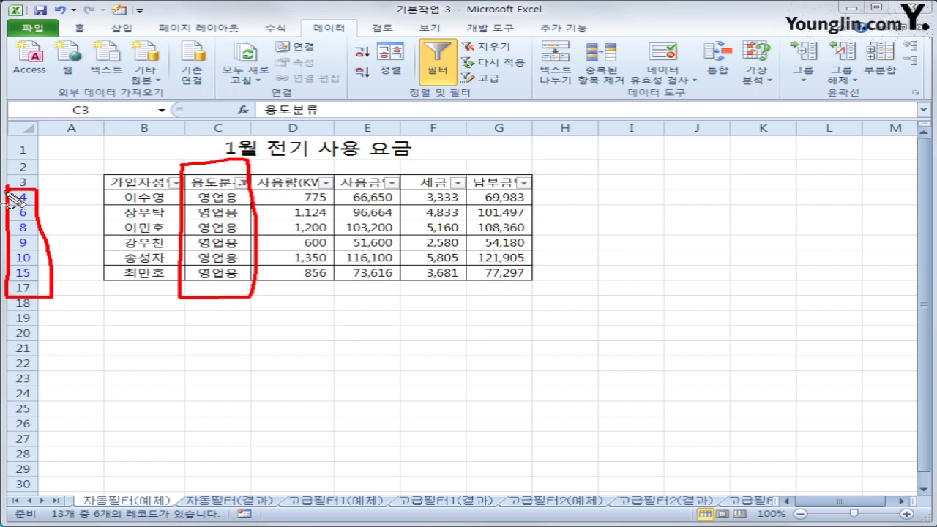
mouse_move(29, 149)
mouse_down()
mouse_move(26, 176)
mouse_move(56, 165)
mouse_up()
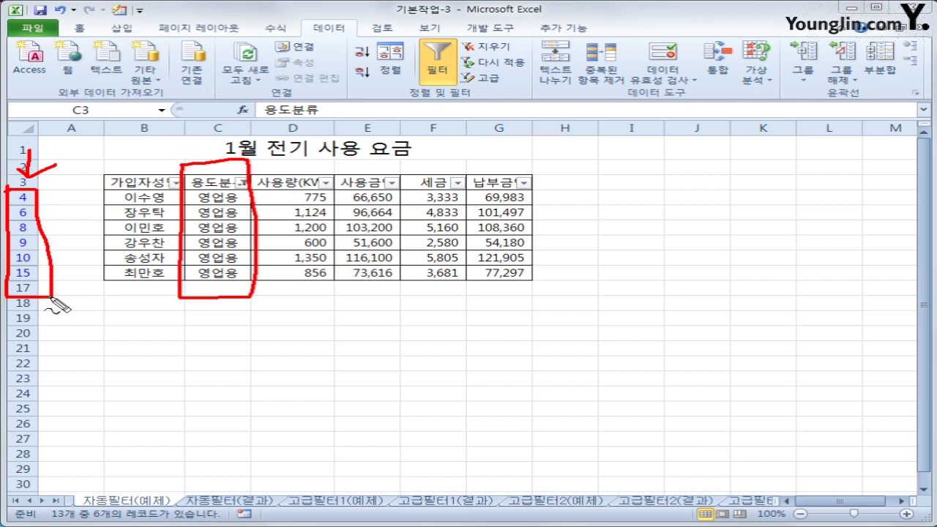
mouse_move(41, 290)
mouse_down()
mouse_move(20, 223)
mouse_move(29, 203)
mouse_move(38, 286)
mouse_move(4, 295)
mouse_up()
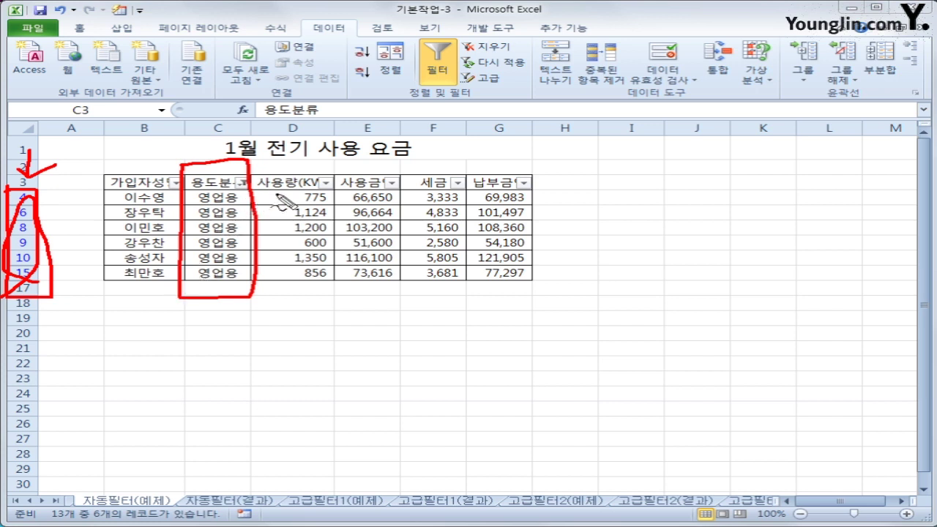
mouse_move(338, 194)
mouse_down()
mouse_move(317, 198)
mouse_move(337, 183)
mouse_move(319, 195)
mouse_up()
mouse_move(223, 195)
mouse_down()
mouse_move(244, 176)
mouse_move(256, 196)
mouse_up()
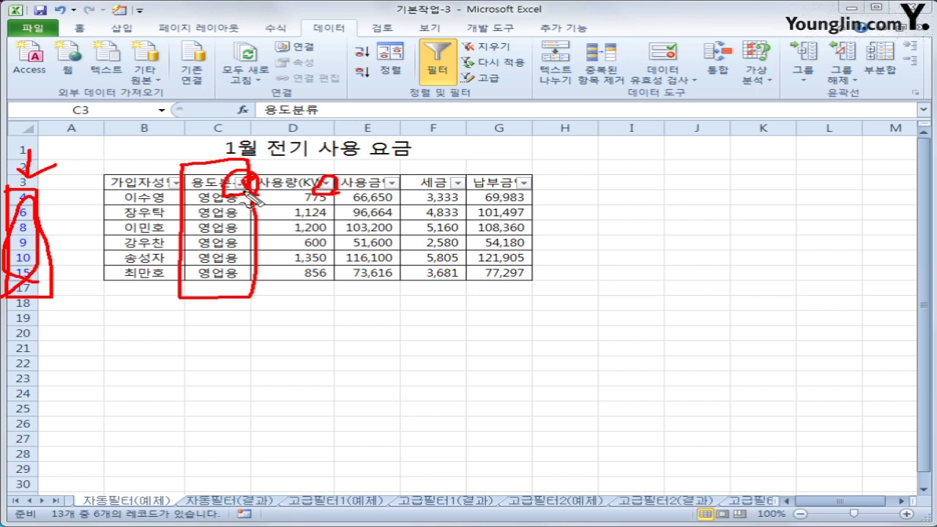
key(Escape)
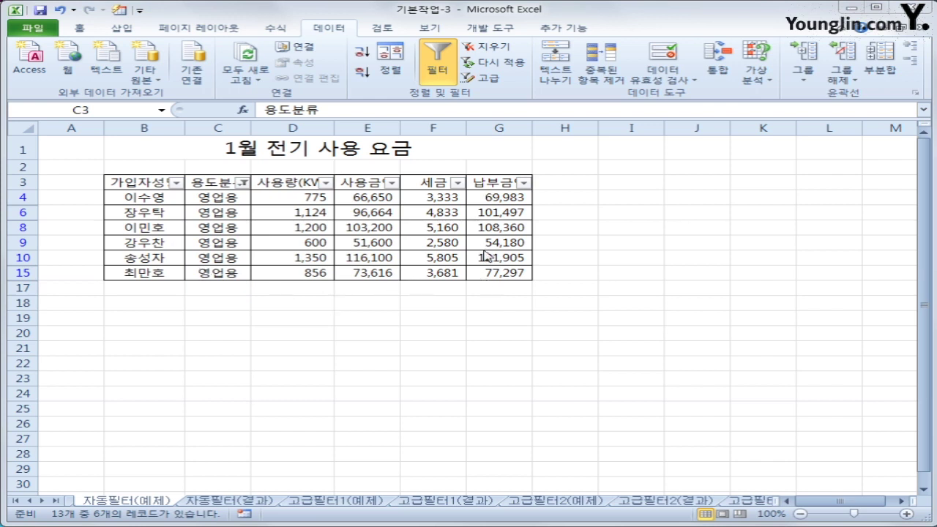
Add a number filter on 납부금액 for values greater than or equal to 100000
click(524, 184)
mouse_move(438, 288)
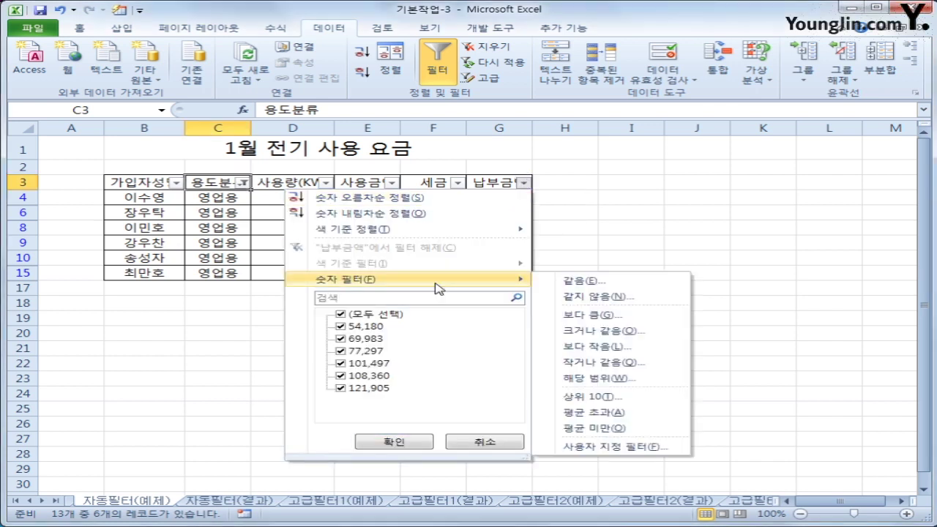
click(594, 331)
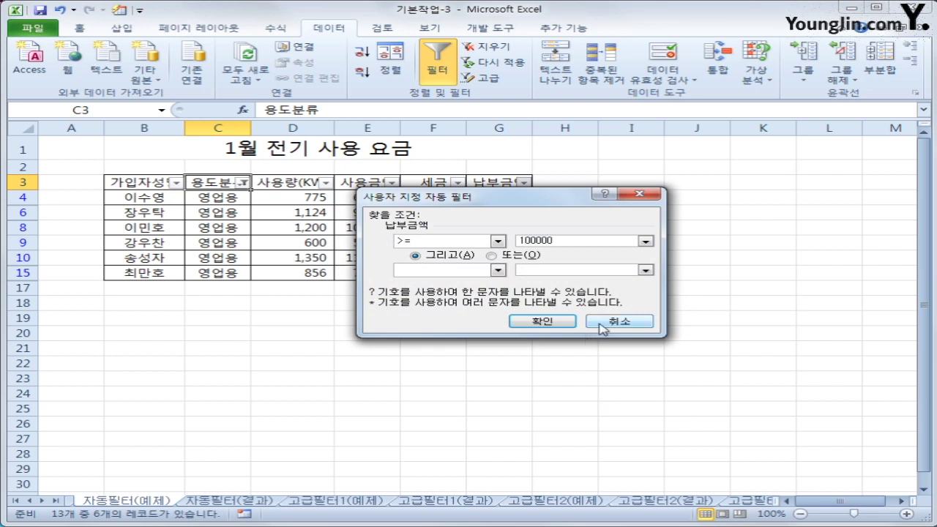
click(540, 321)
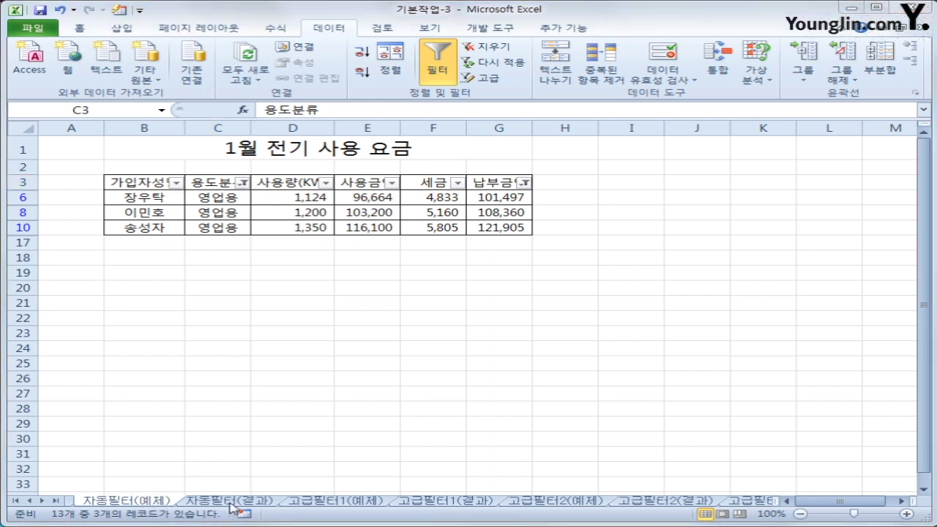
Compare the filtered table on 자동필터(예제) with the 자동필터(결과) sheet
click(187, 505)
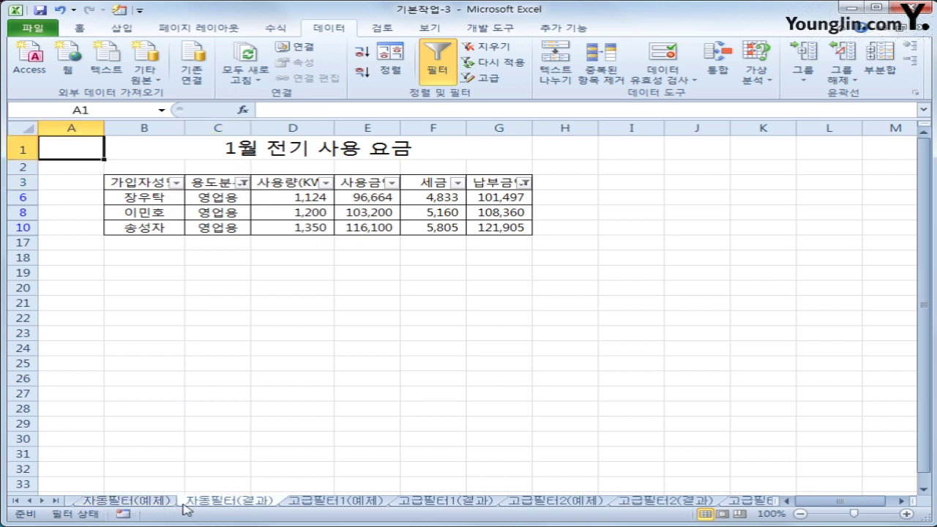
click(145, 504)
click(211, 503)
click(155, 503)
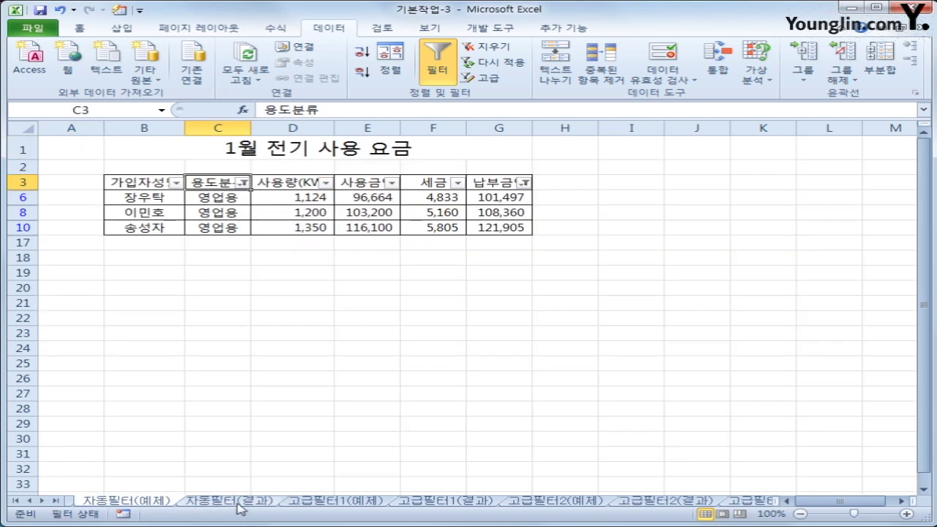
click(240, 505)
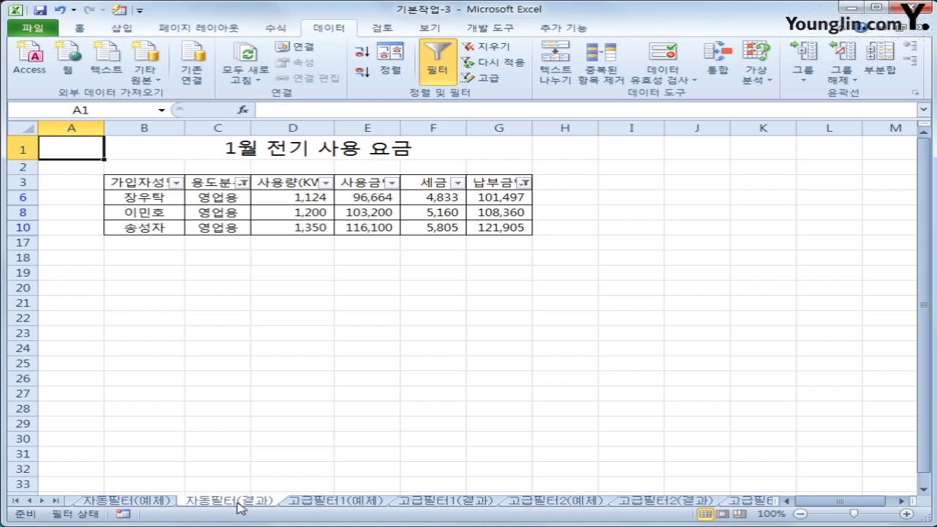
Compare the 고급필터1(예제) sheet with 자동필터(예제) and review the filtered 용도분류 and 납부금액 headers
click(337, 503)
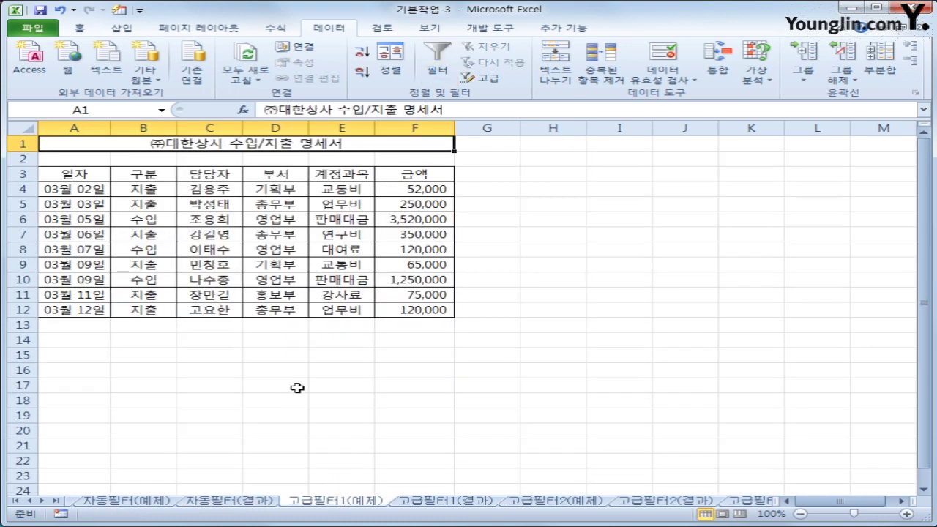
click(124, 501)
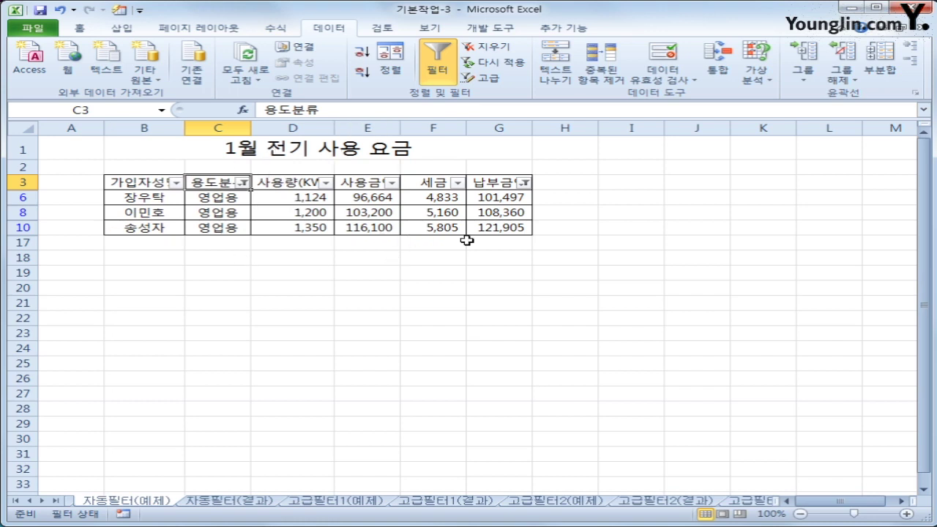
click(361, 501)
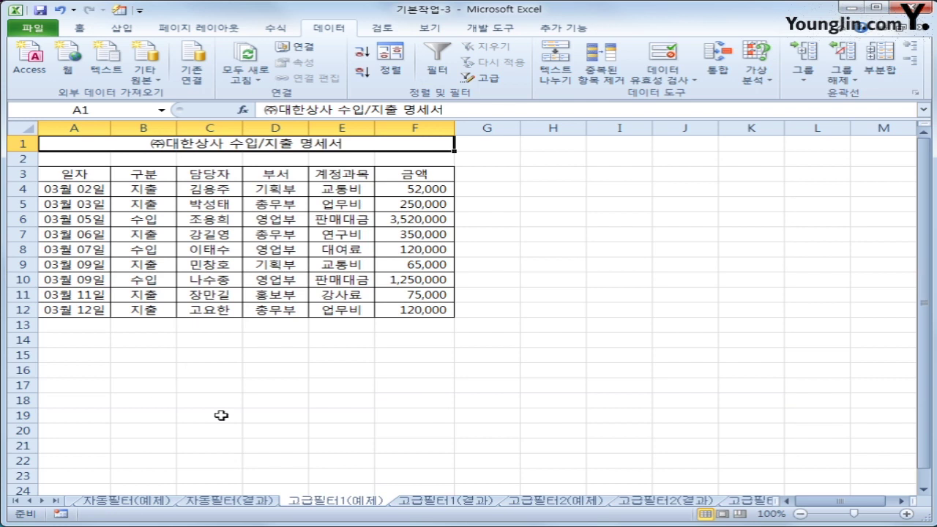
click(154, 504)
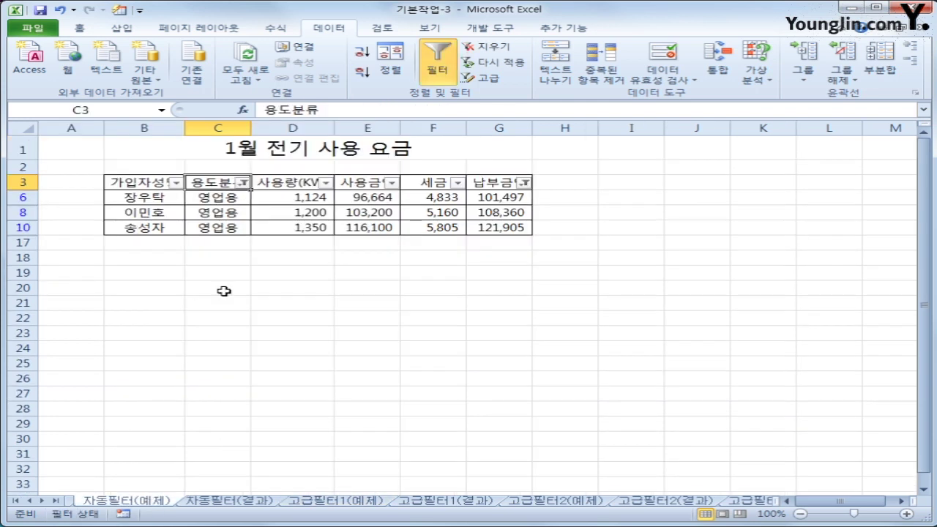
click(481, 183)
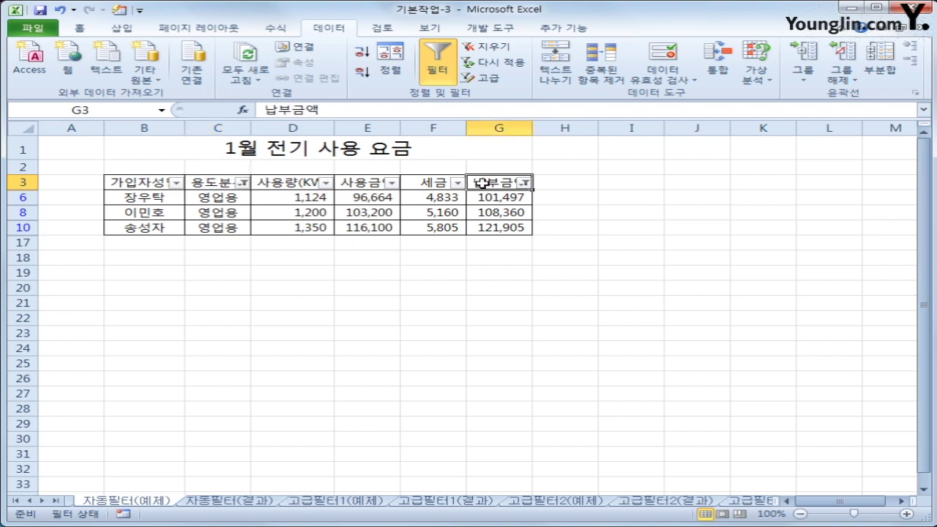
click(203, 182)
click(500, 183)
Switch to the 고급필터1(예제) sheet and bring the remaining advanced filter sheets into view
click(334, 503)
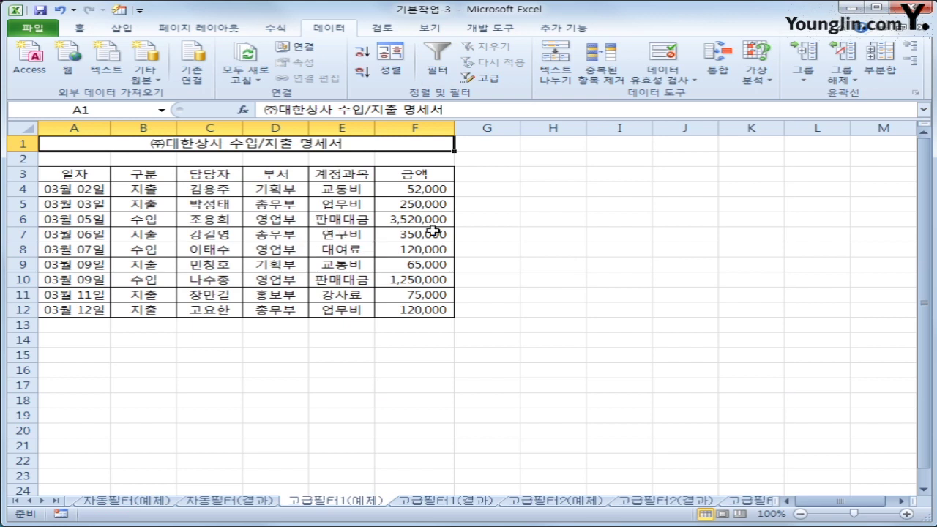
click(42, 501)
click(43, 500)
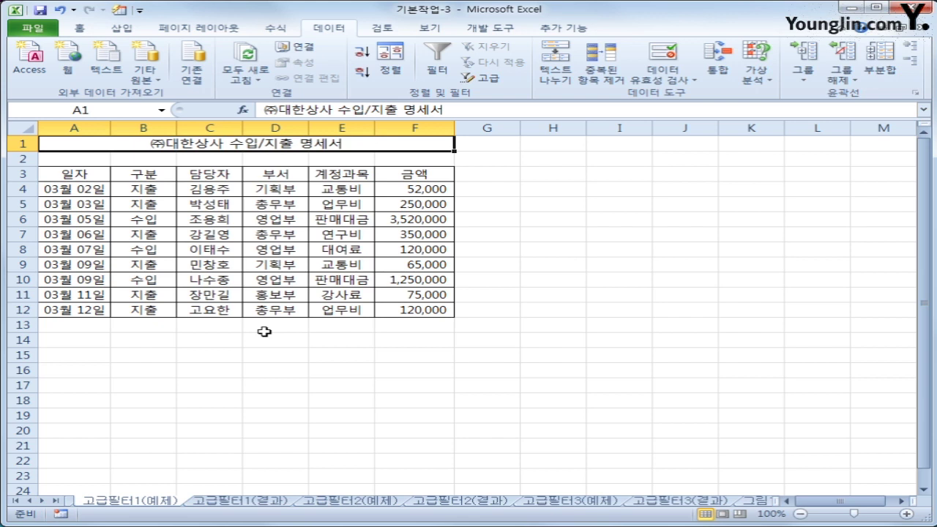
Review the fields and data range A3:F12 of the 수입/지출 명세서 table and the empty area from A15
click(156, 198)
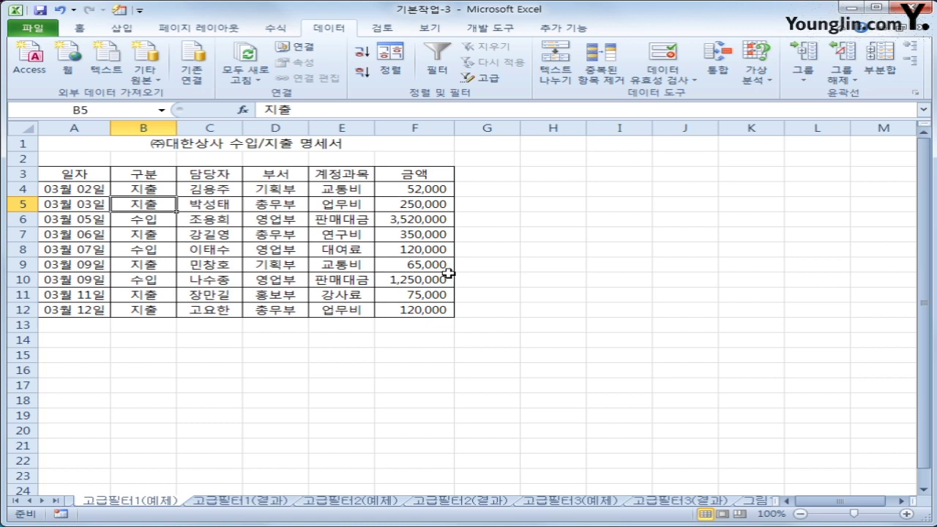
click(258, 175)
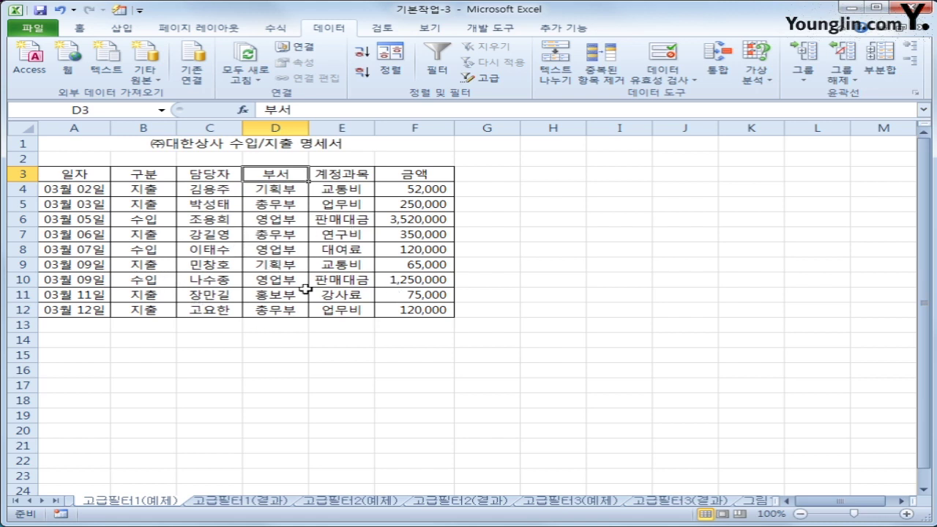
click(341, 309)
drag(65, 170, 418, 311)
click(66, 357)
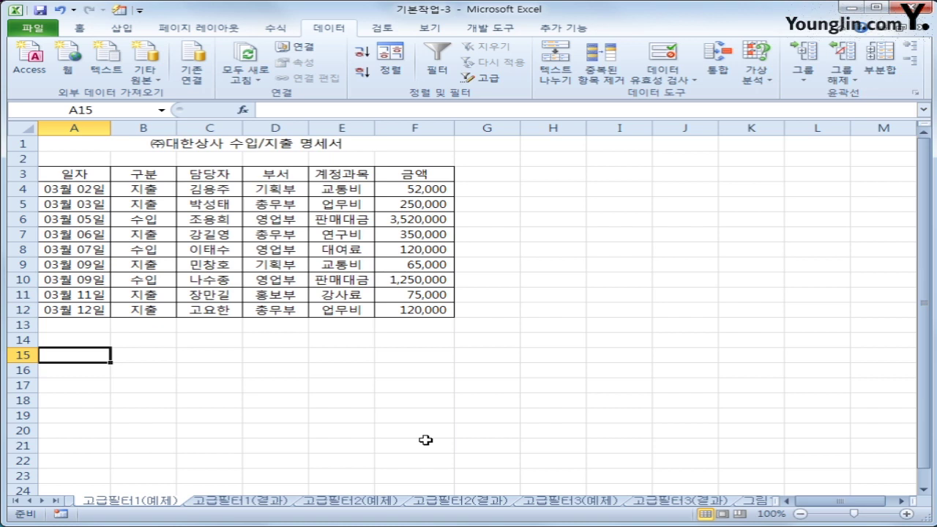
Copy the 구분 header and its 지출 value from B3:B4 to A15:A16 as the first filter criterion
drag(141, 174, 145, 189)
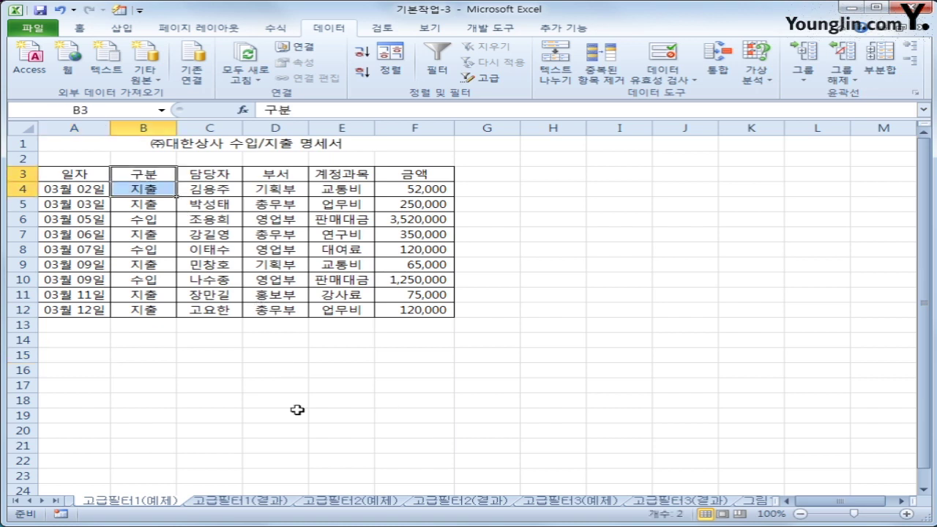
key(ctrl+c)
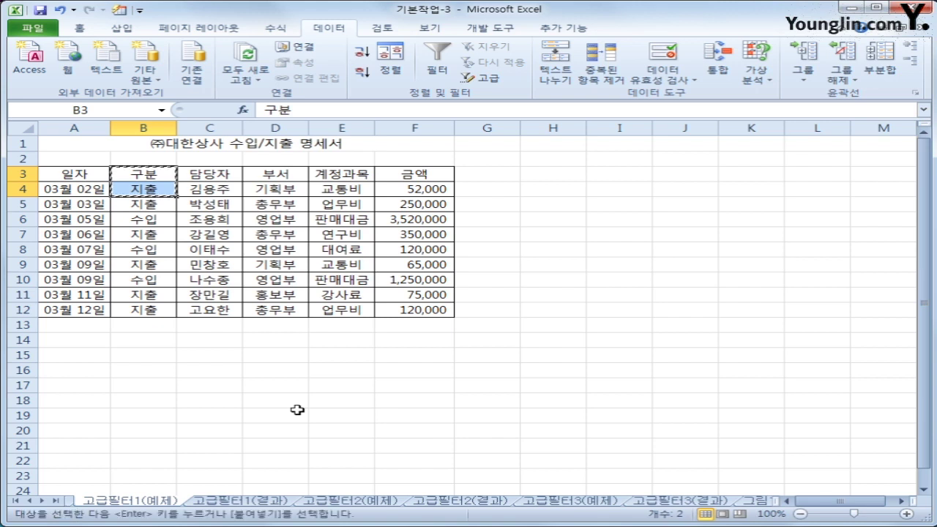
click(74, 356)
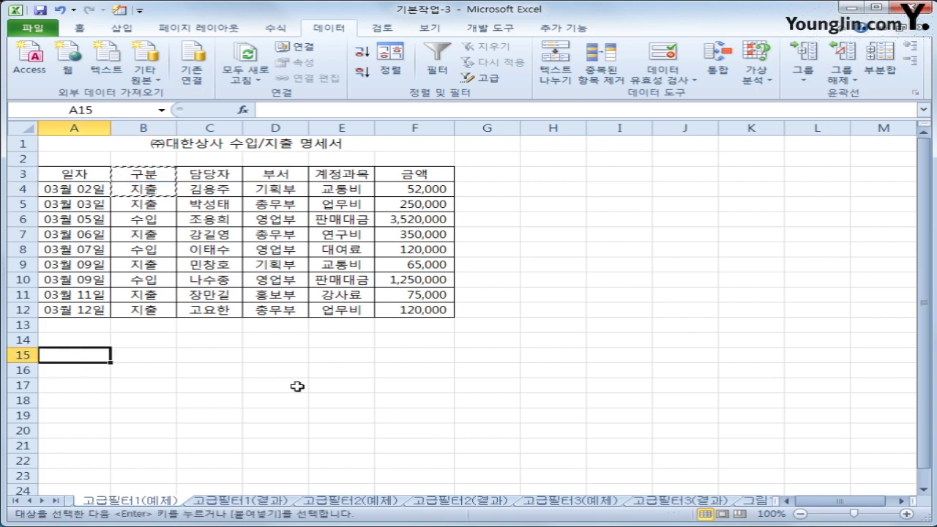
key(ctrl+v)
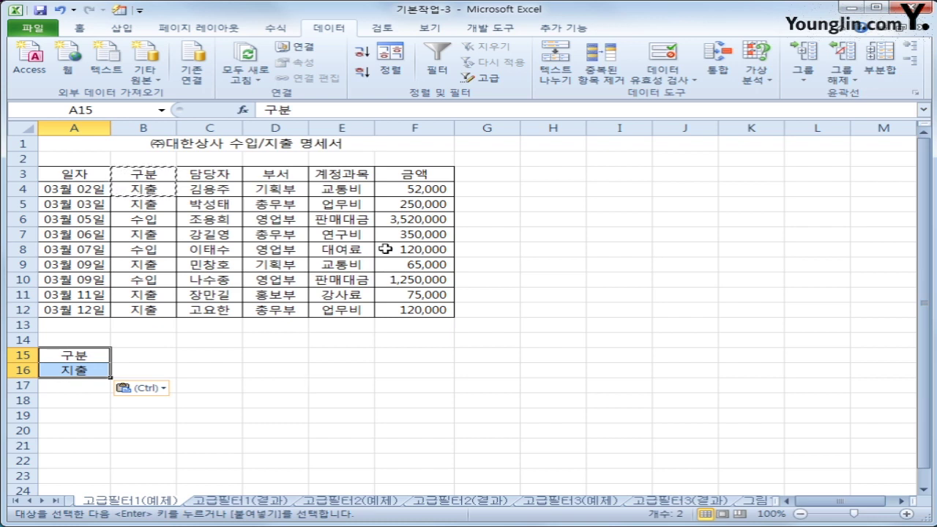
Copy the 금액 header to B15 and enter the criterion >=100000 in B16
click(414, 175)
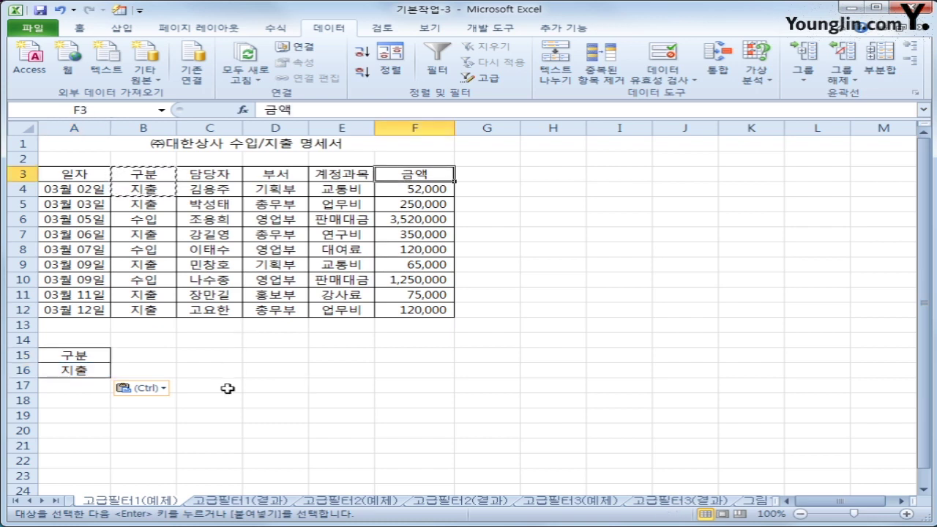
key(ctrl+c)
click(129, 354)
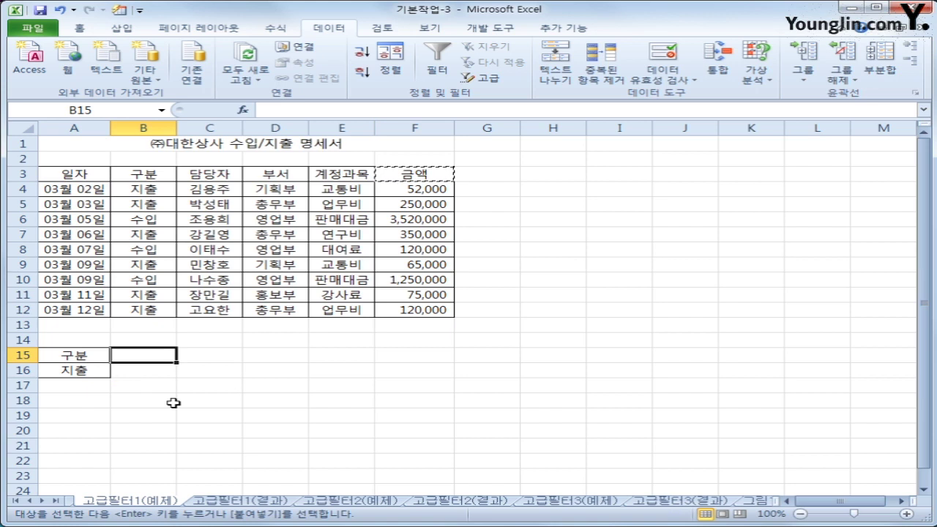
key(ctrl+v)
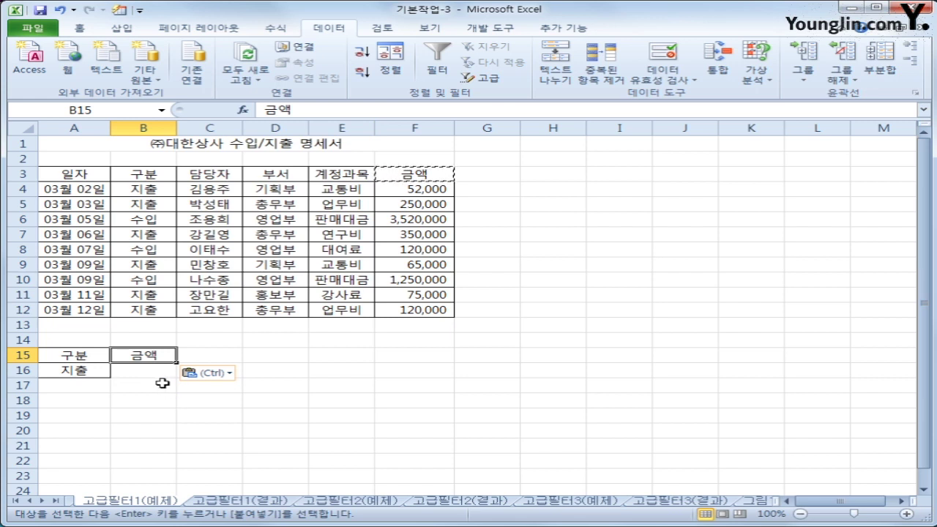
click(163, 375)
text(>)
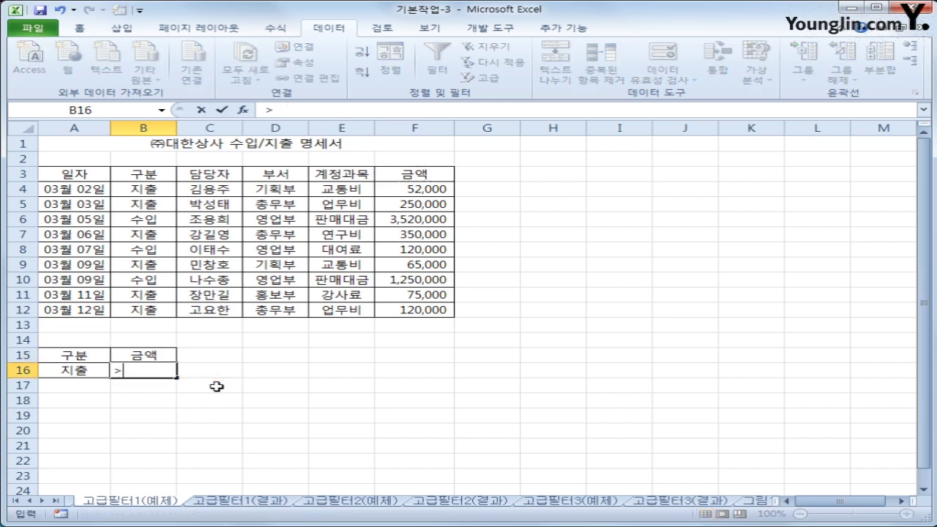
text(=100000)
key(Return)
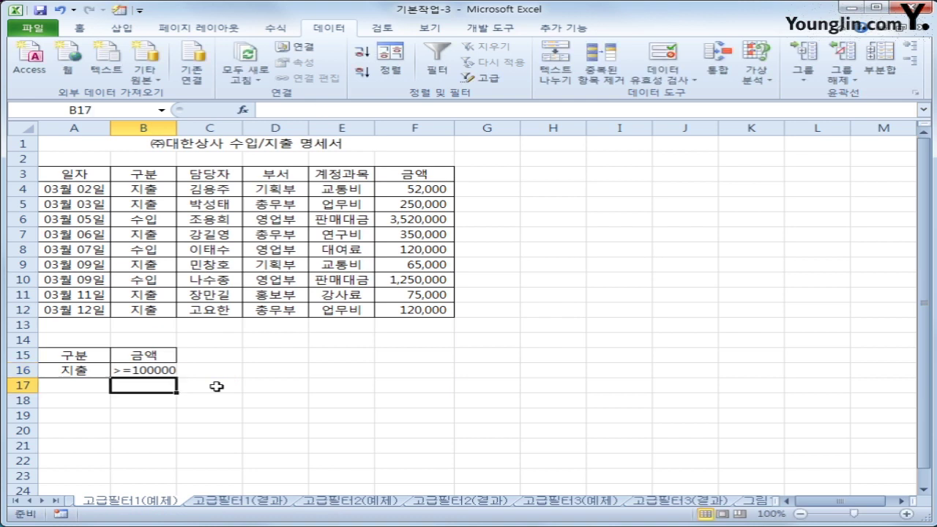
Start an advanced filter on the 수입/지출 명세서 table, using list range A3:F12 and criteria range A15:B16
click(67, 357)
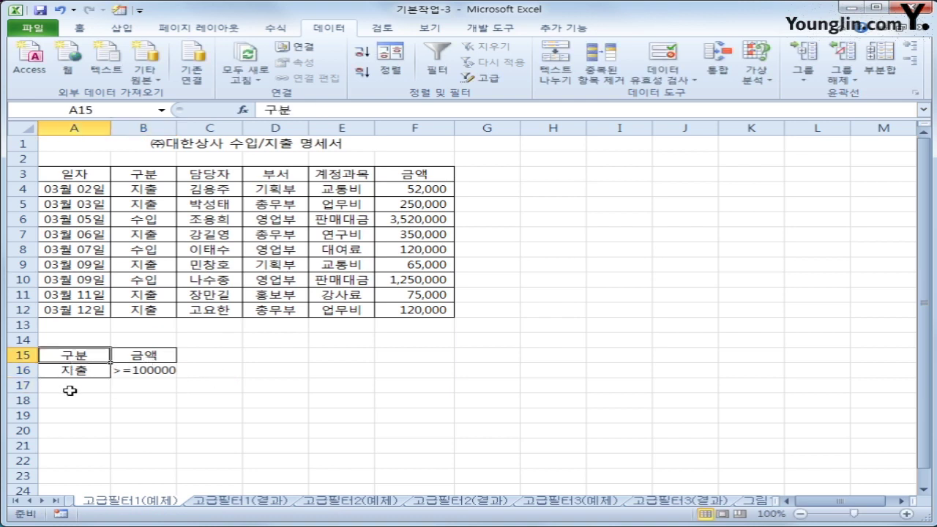
click(77, 372)
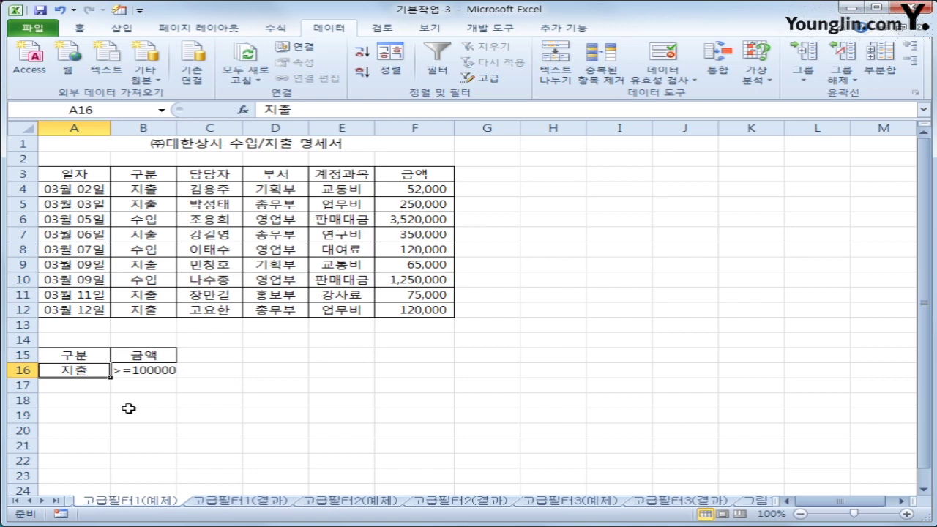
click(147, 357)
click(150, 372)
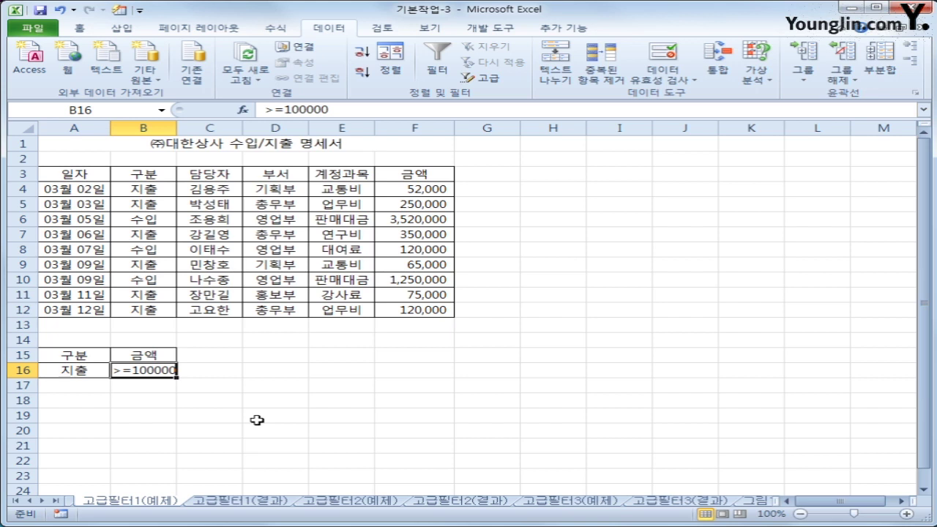
click(208, 234)
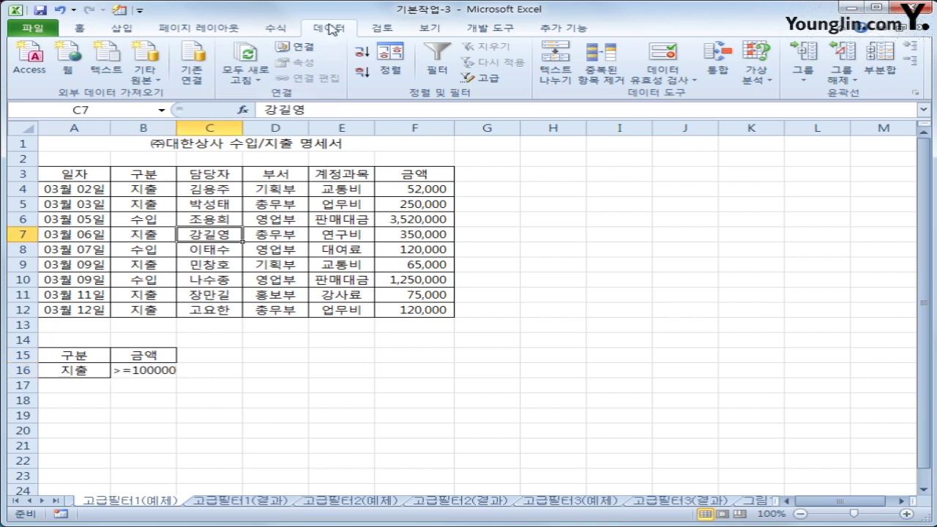
click(486, 83)
drag(521, 191, 670, 177)
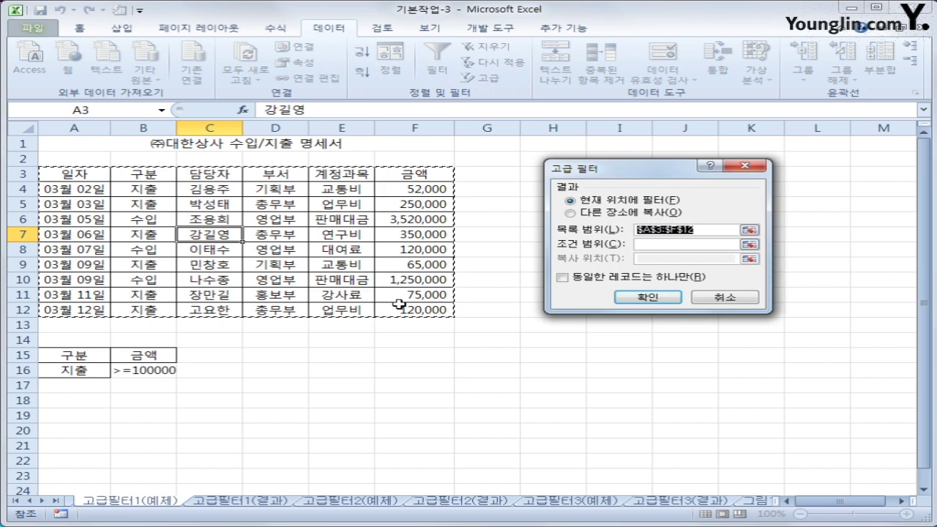
click(641, 244)
drag(102, 359, 168, 374)
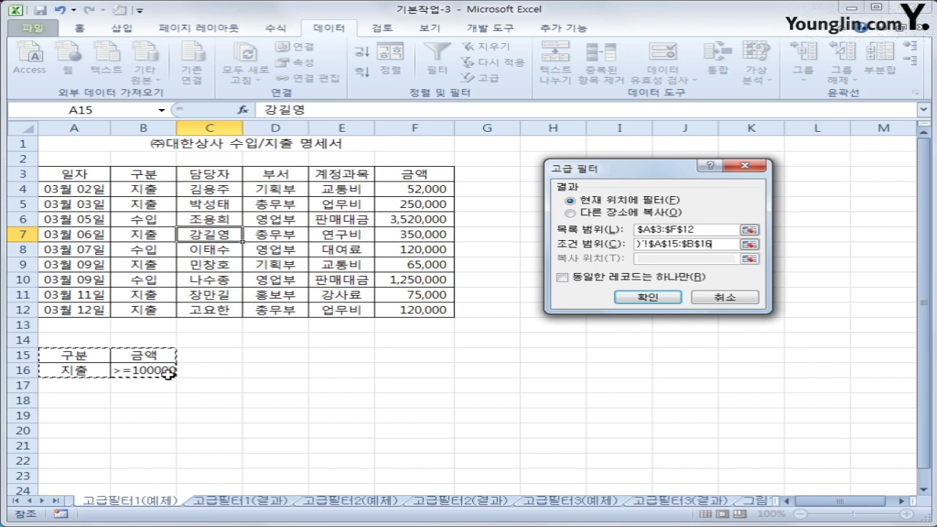
Set the advanced filter to copy its results to another location starting at A20, and apply it
click(622, 213)
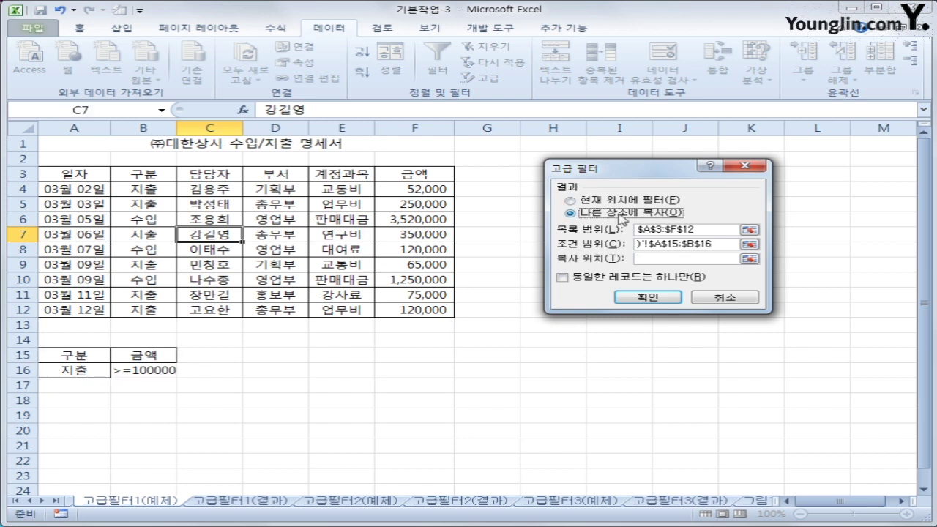
click(655, 258)
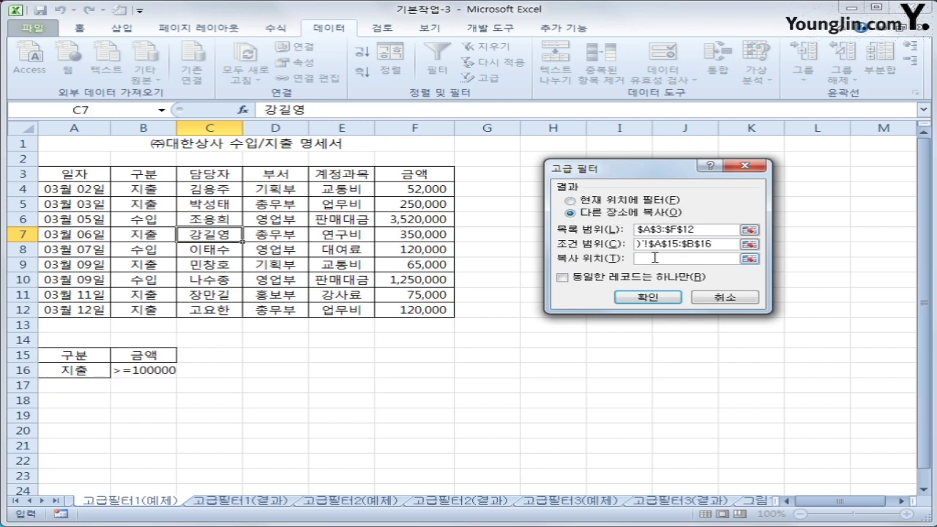
click(47, 433)
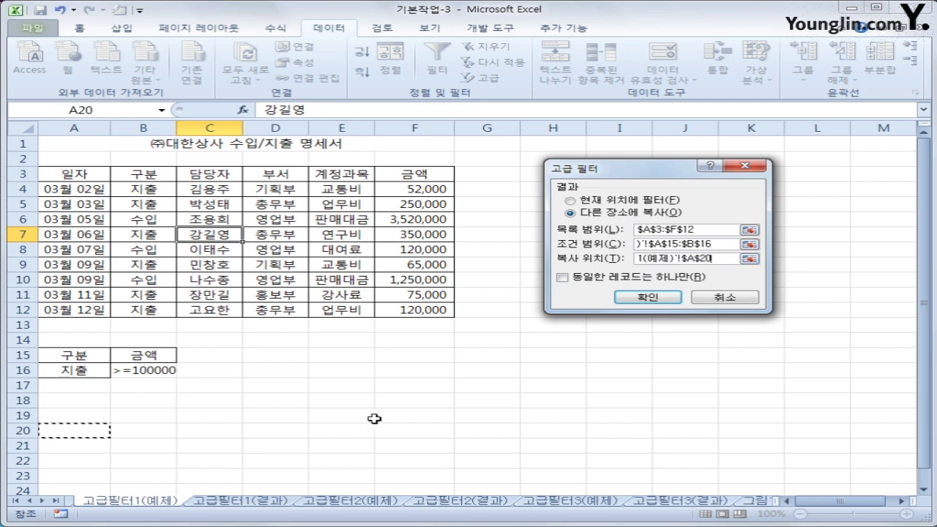
click(623, 298)
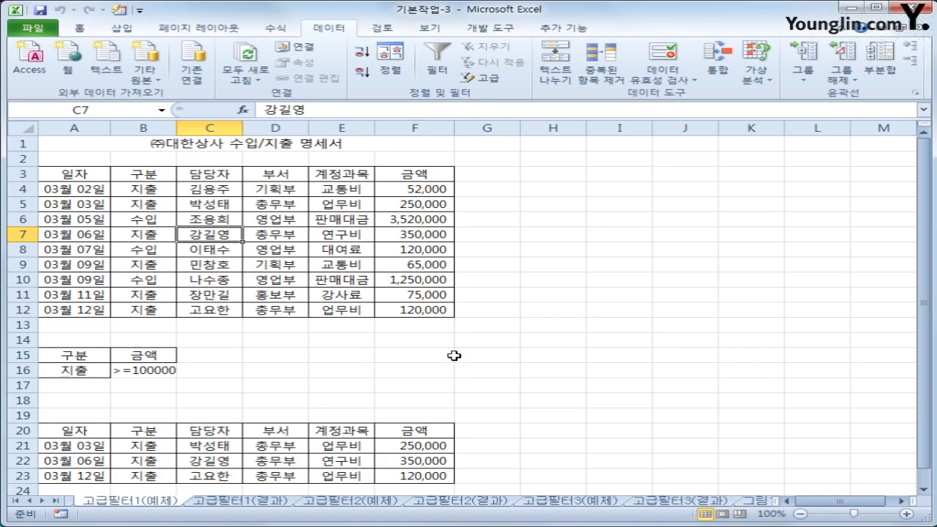
Check the 구분 and 금액 columns of the extracted records and compare the sheet with 고급필터1(결과)
drag(153, 438, 161, 480)
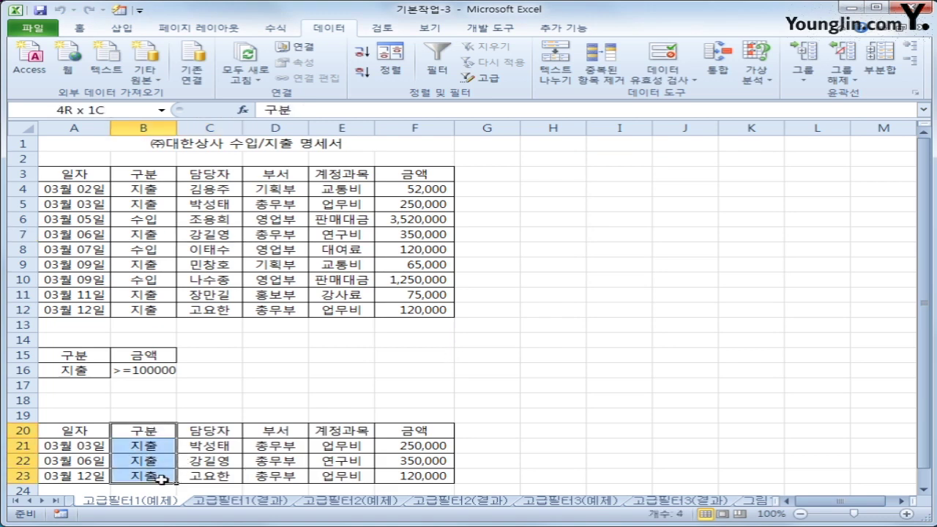
drag(399, 433, 409, 475)
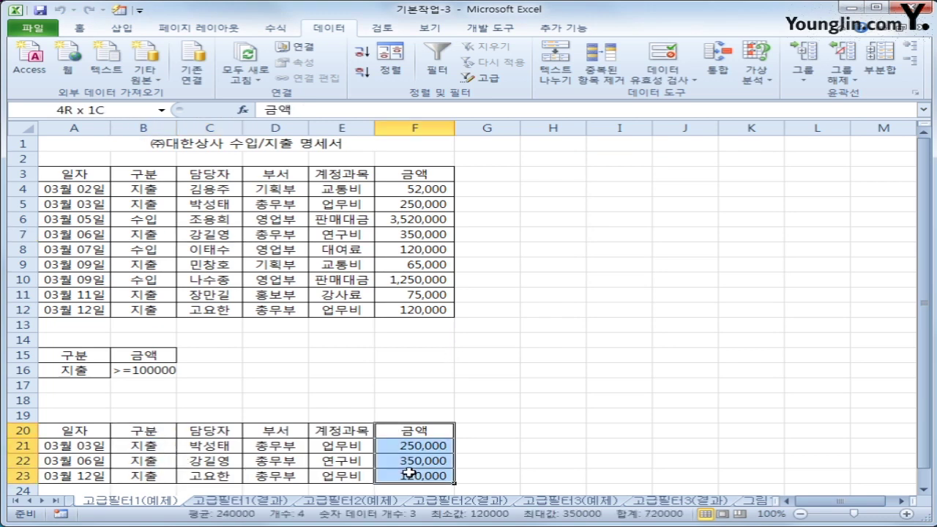
click(409, 475)
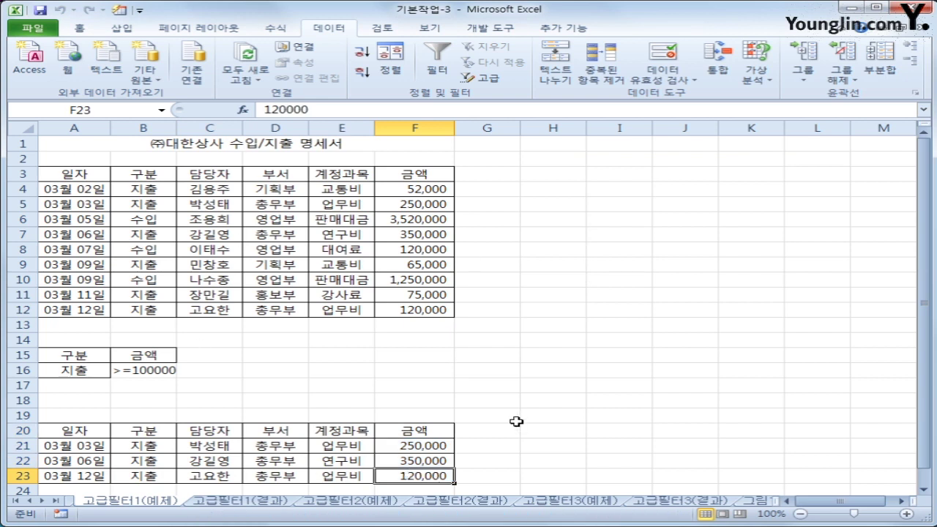
click(239, 505)
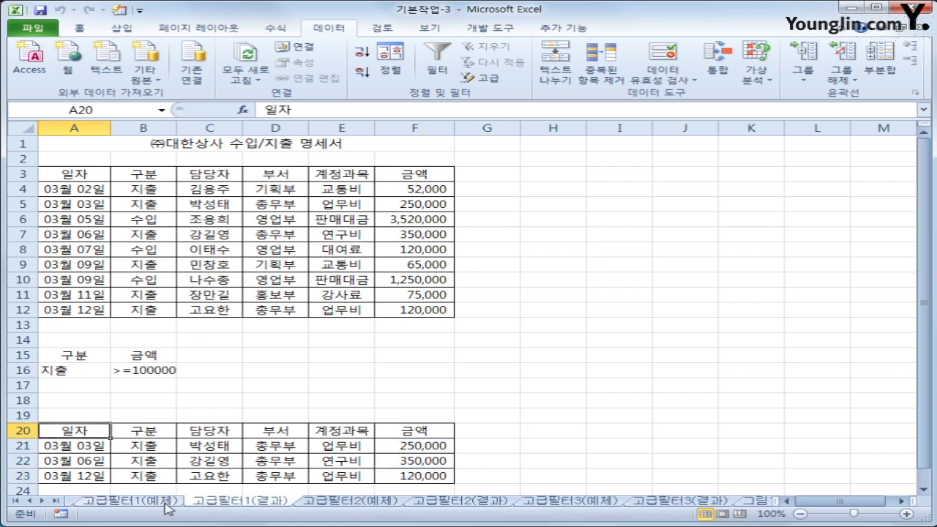
click(167, 505)
click(240, 505)
click(178, 504)
click(247, 506)
Examine the criteria in A15:B16 and the extracted table in A20:F23 on the 고급필터1(결과) sheet
click(69, 355)
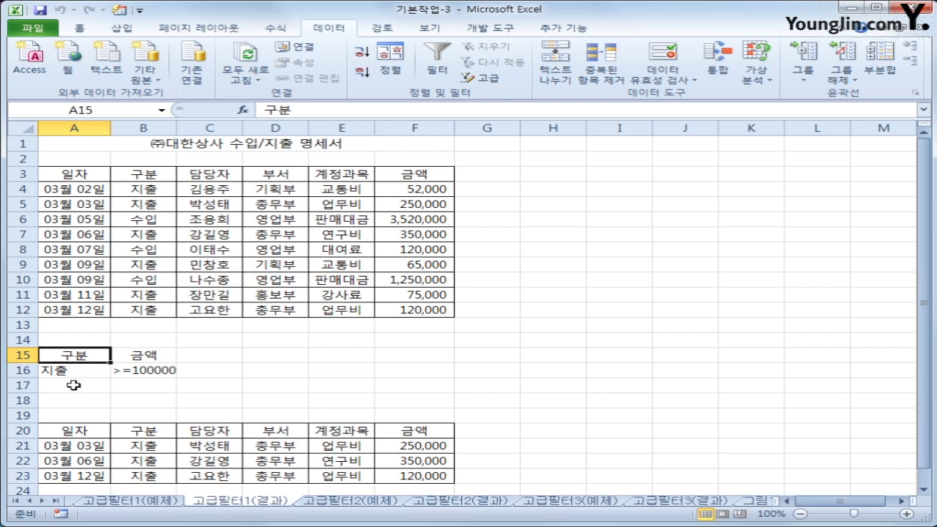
click(75, 370)
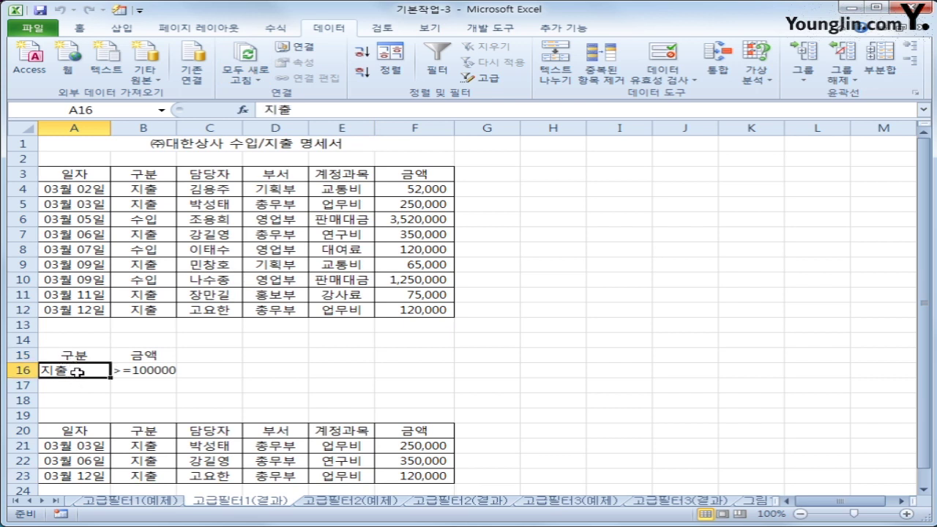
click(97, 358)
click(139, 356)
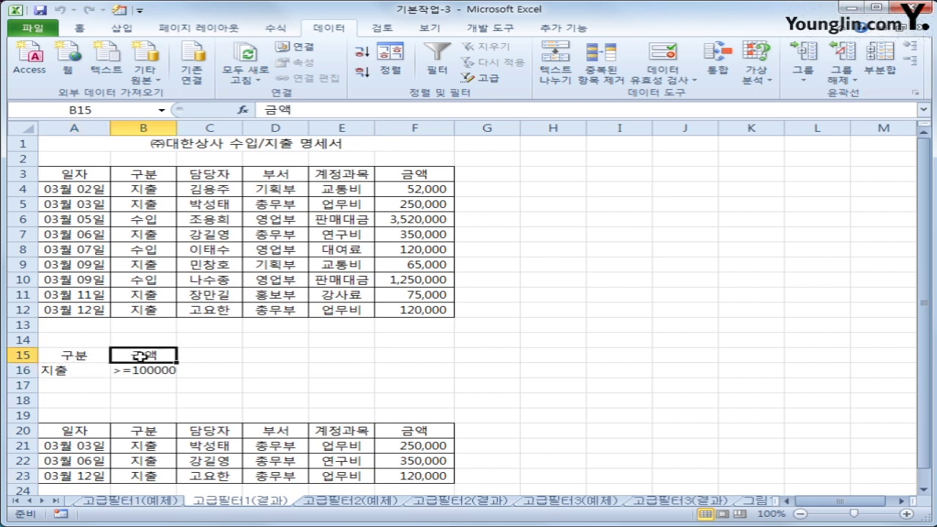
click(69, 359)
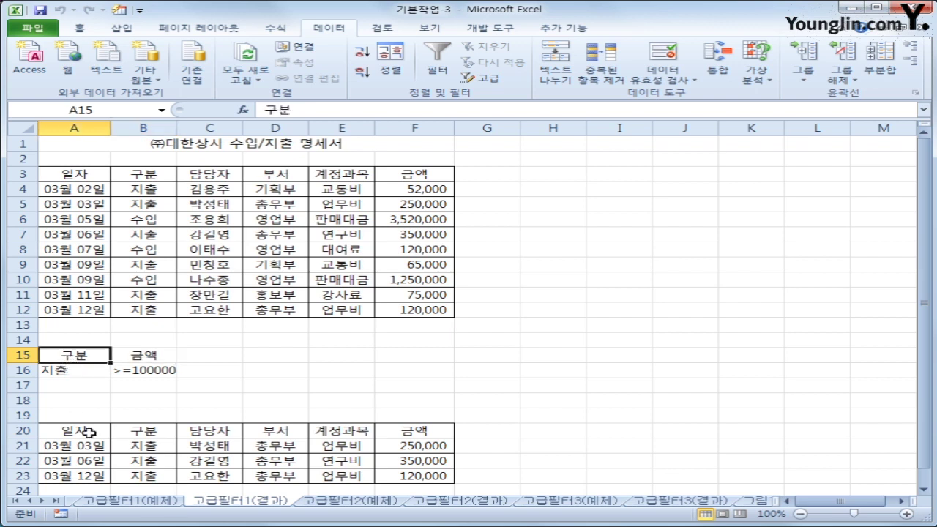
drag(80, 432, 386, 476)
click(64, 357)
click(72, 371)
click(166, 369)
click(161, 355)
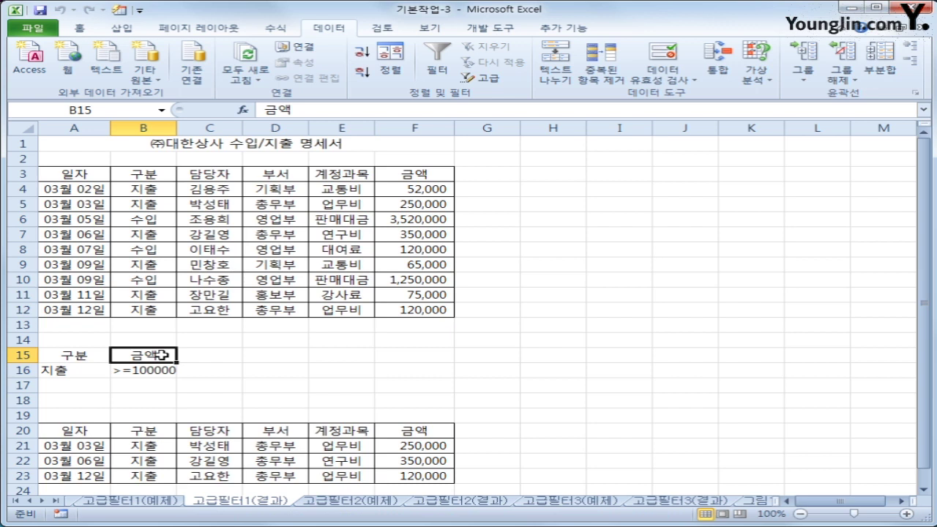
Switch to the 고급필터2(예제) sheet and examine the 시험장소 and 판정 columns of the exam results table
click(355, 504)
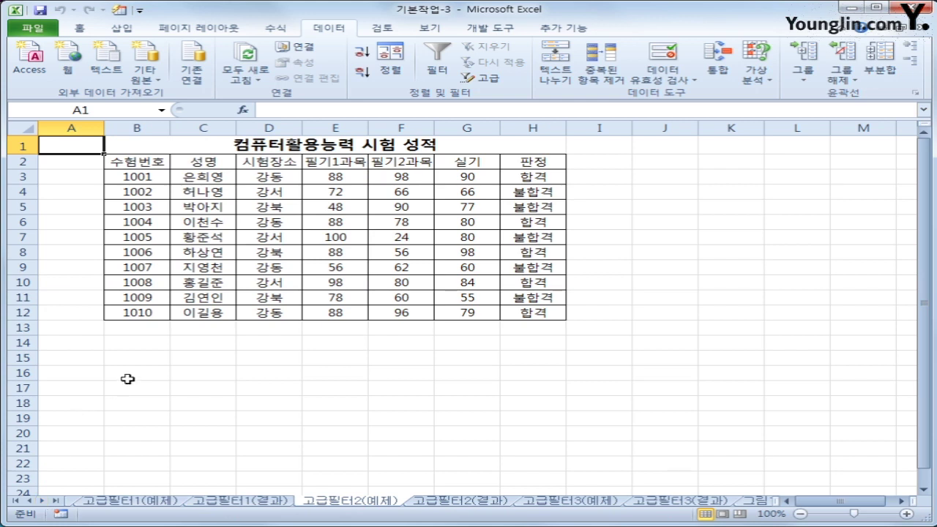
click(257, 161)
click(261, 179)
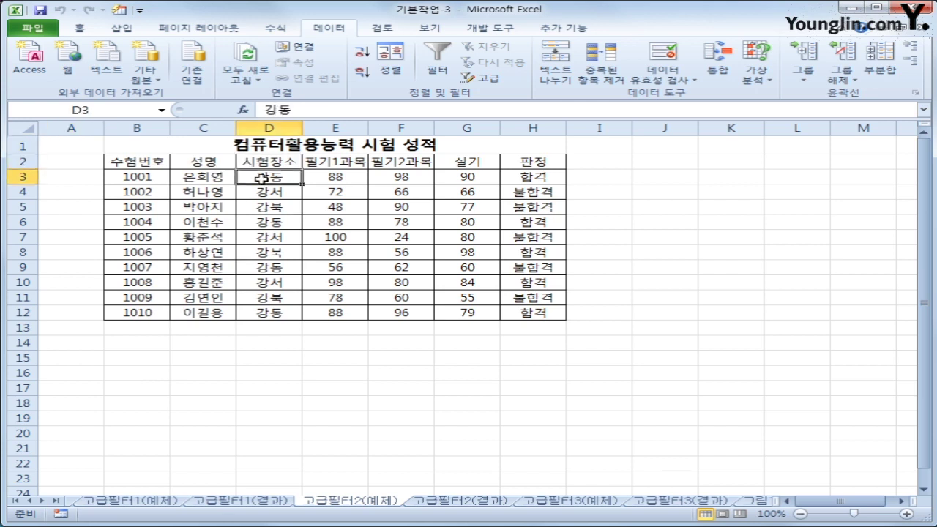
click(544, 161)
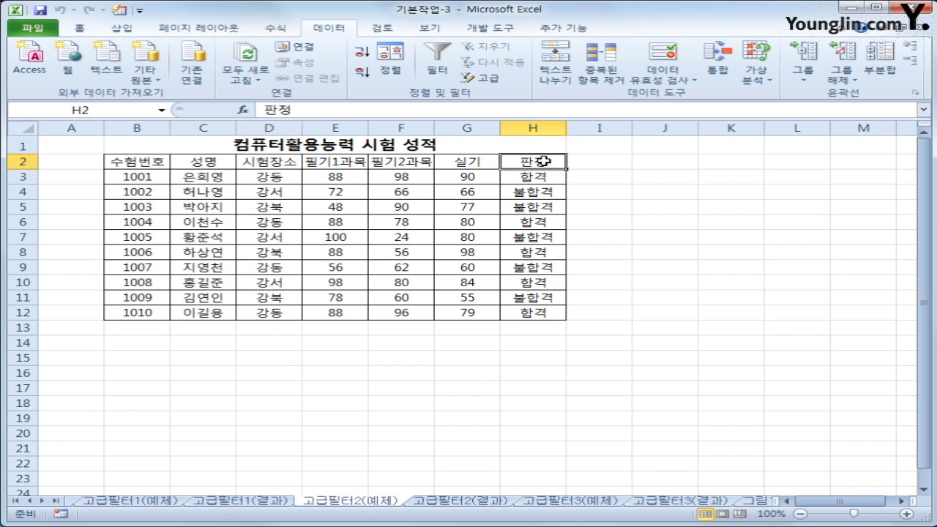
click(539, 173)
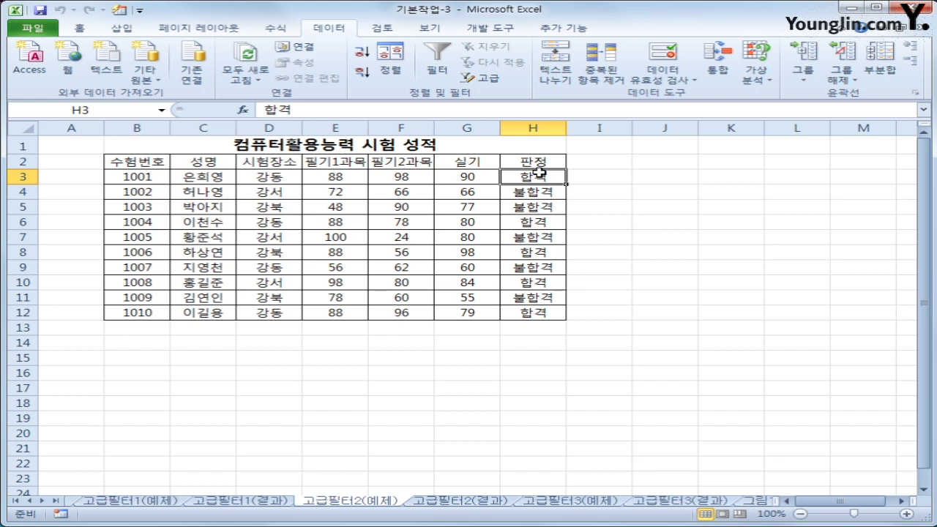
drag(271, 160, 273, 186)
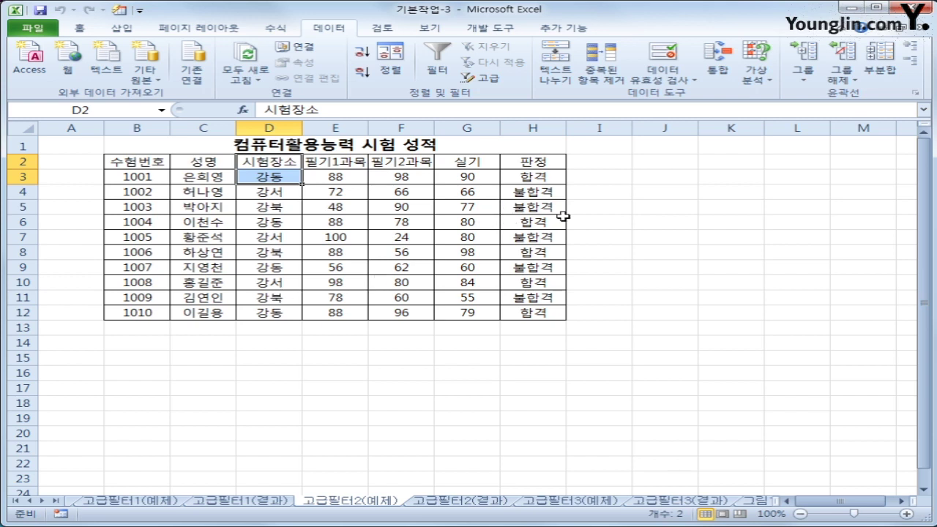
click(531, 253)
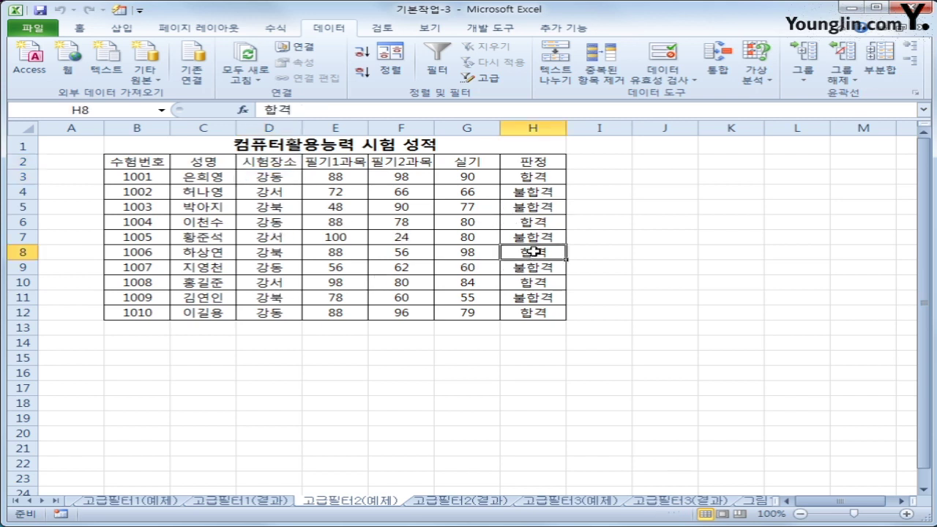
click(286, 253)
click(548, 253)
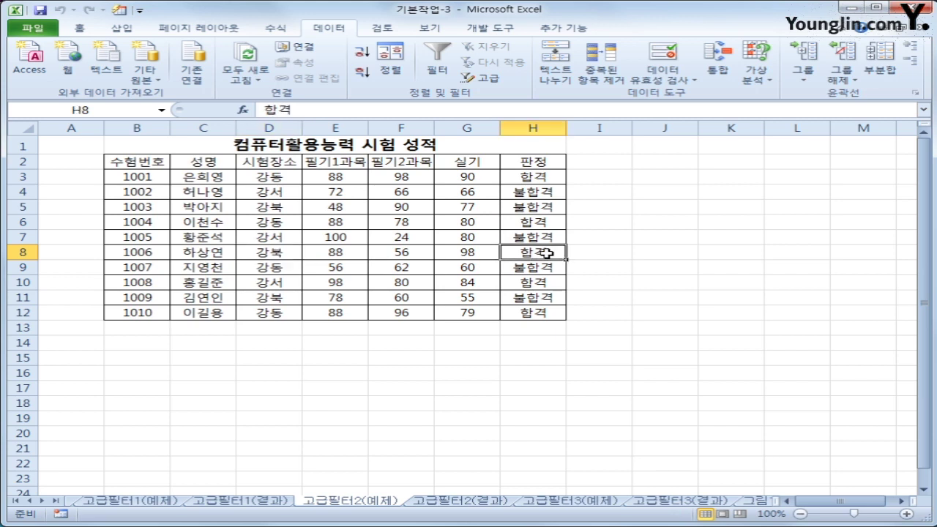
click(261, 287)
click(539, 284)
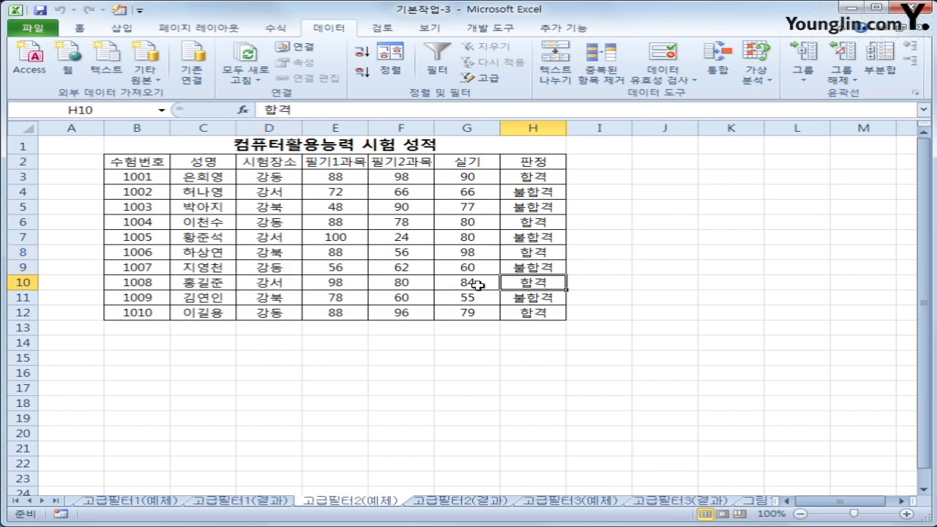
drag(264, 162, 261, 306)
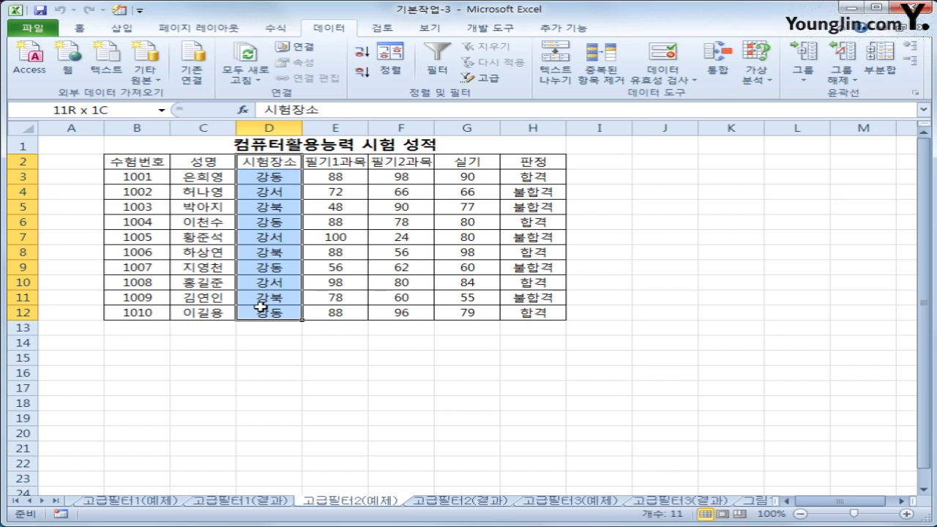
drag(543, 163, 549, 308)
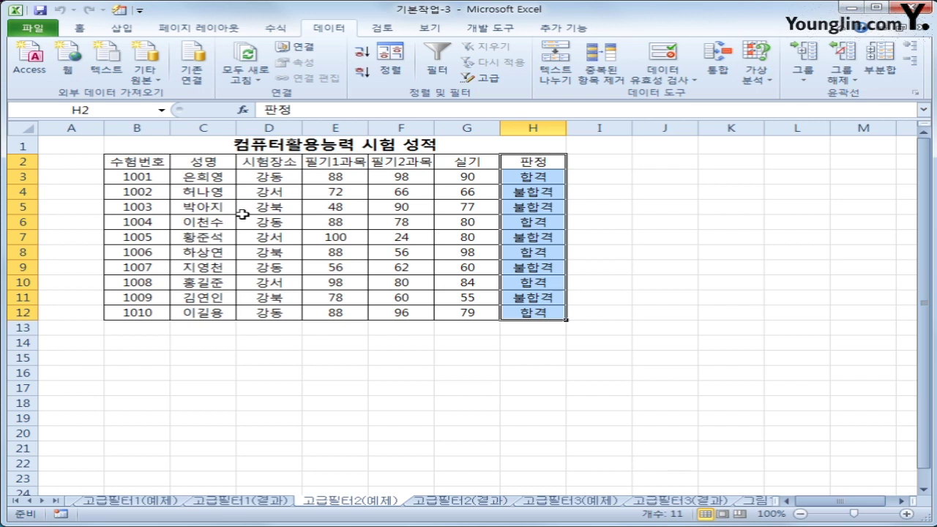
Copy the 시험장소 header and its 강동 value from D2:D3 to B15:B16 as the first filter criterion
click(253, 162)
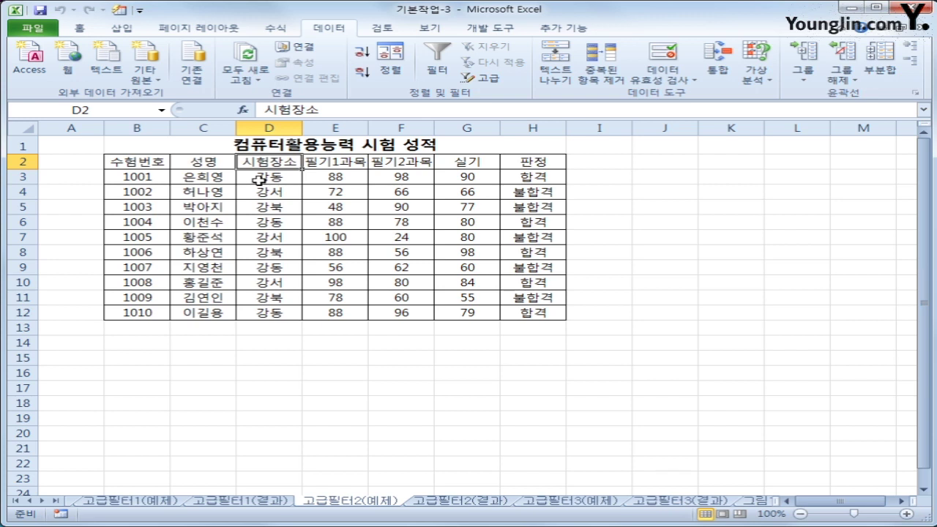
ctrl+click(258, 180)
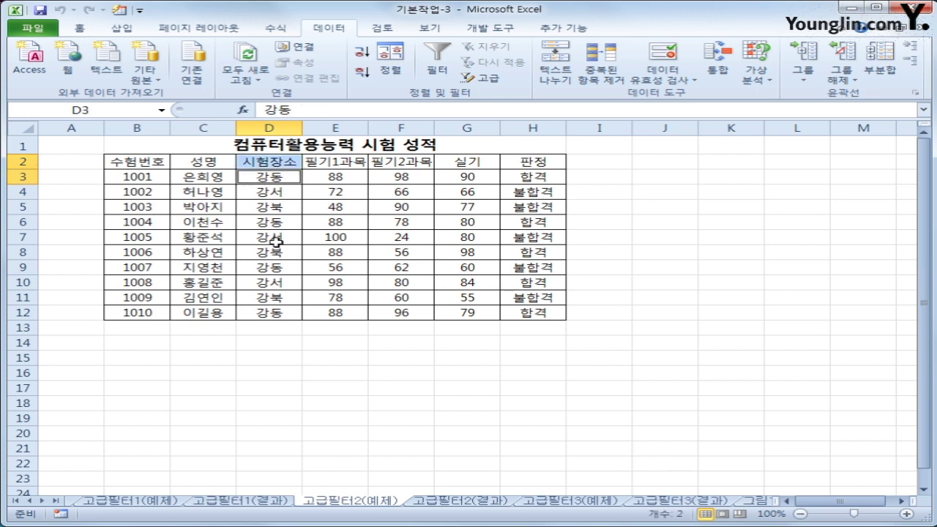
key(ctrl+c)
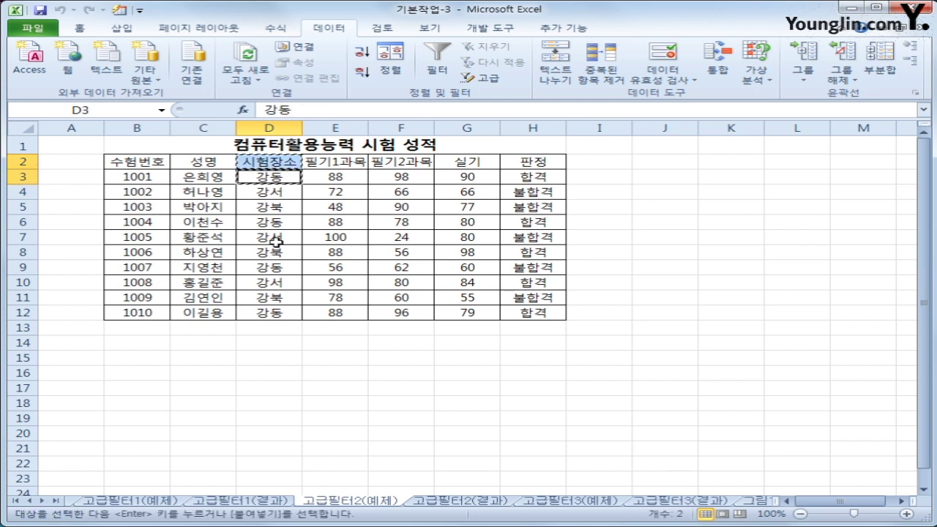
click(164, 357)
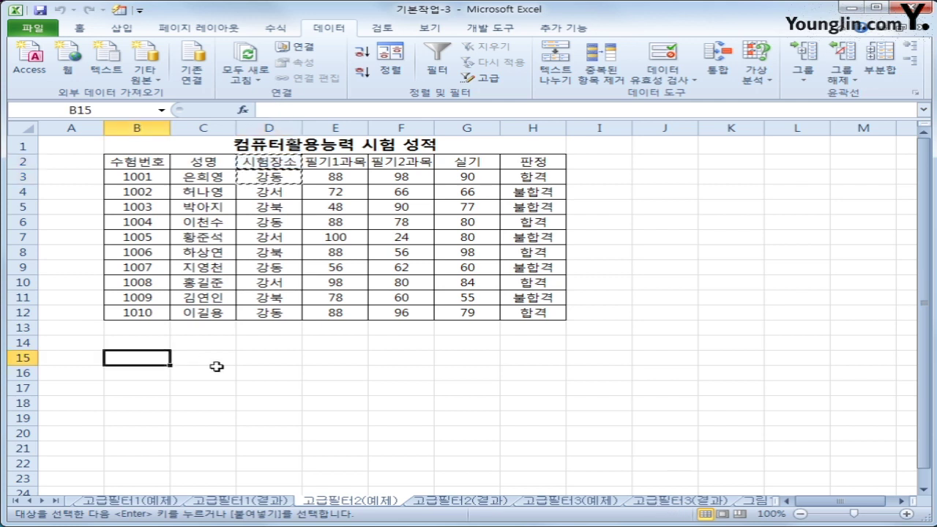
key(ctrl+v)
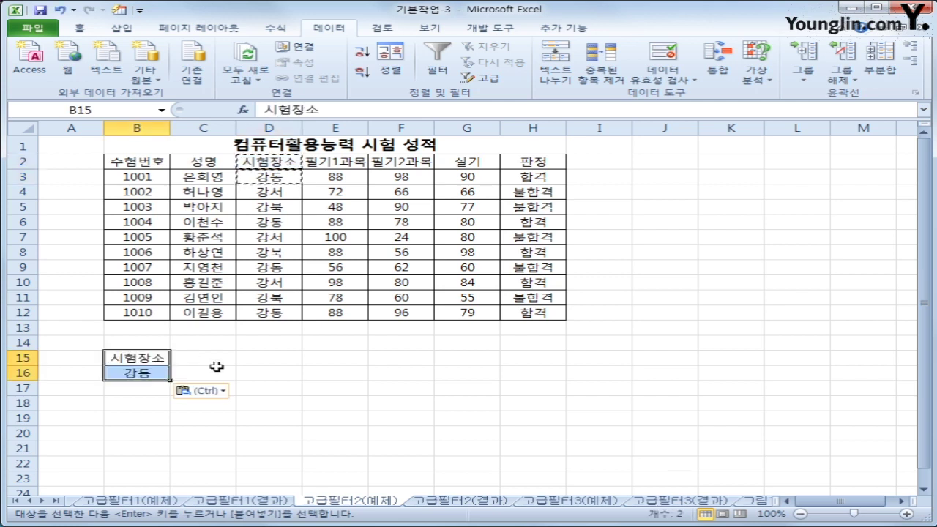
Copy the 판정 header and its 합격 value from H2:H3 to C15:C16 as the second filter criterion
click(533, 162)
ctrl+click(542, 176)
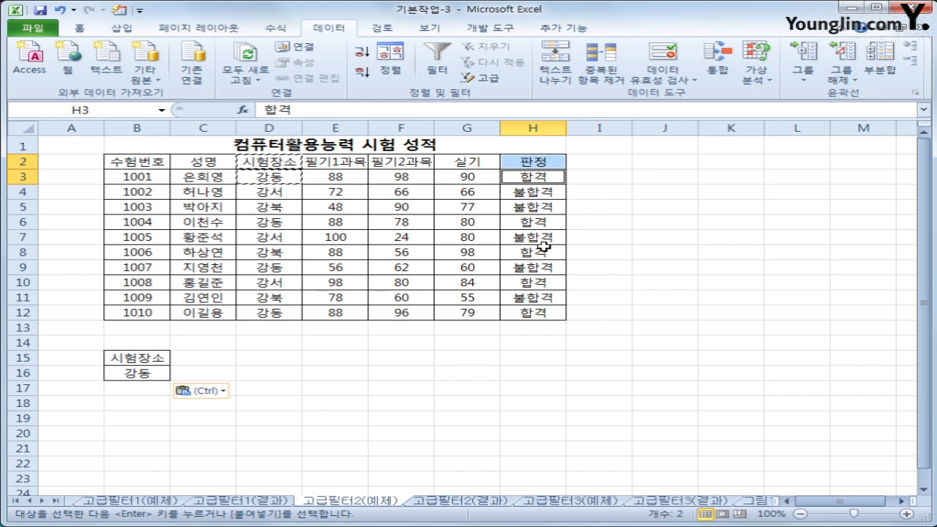
key(ctrl+c)
click(230, 363)
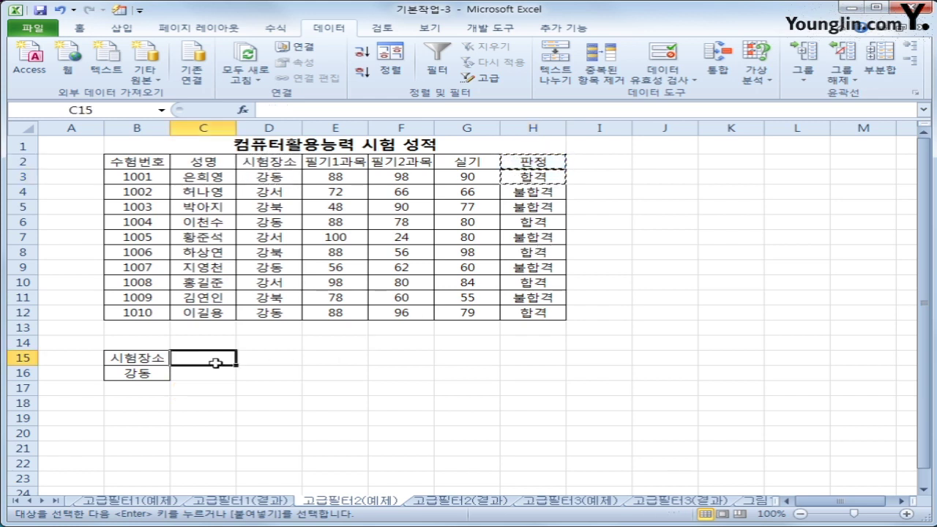
key(ctrl+v)
click(396, 399)
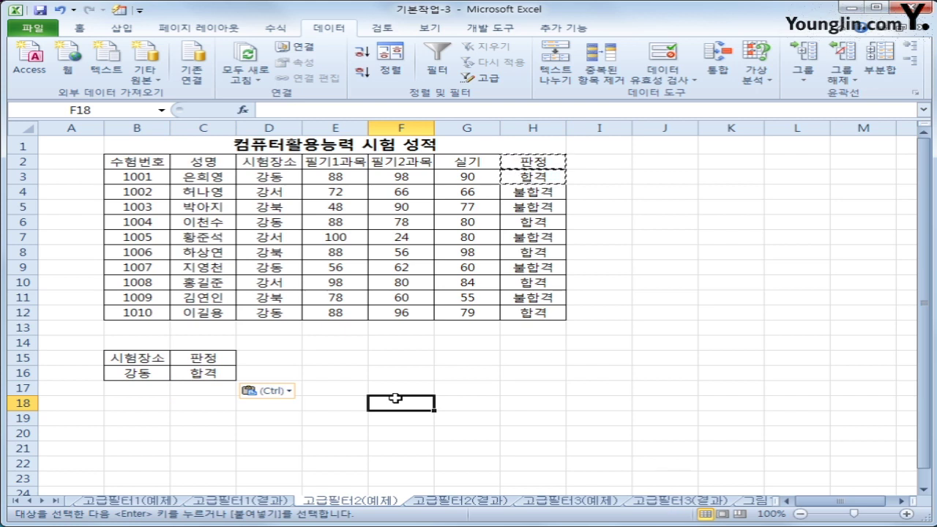
Examine how the 시험장소 and 판정 criteria share one row in B15:C16
drag(138, 358, 204, 384)
mouse_move(85, 386)
mouse_down()
mouse_move(234, 393)
mouse_move(247, 374)
mouse_move(139, 371)
mouse_move(99, 394)
mouse_move(179, 392)
mouse_up()
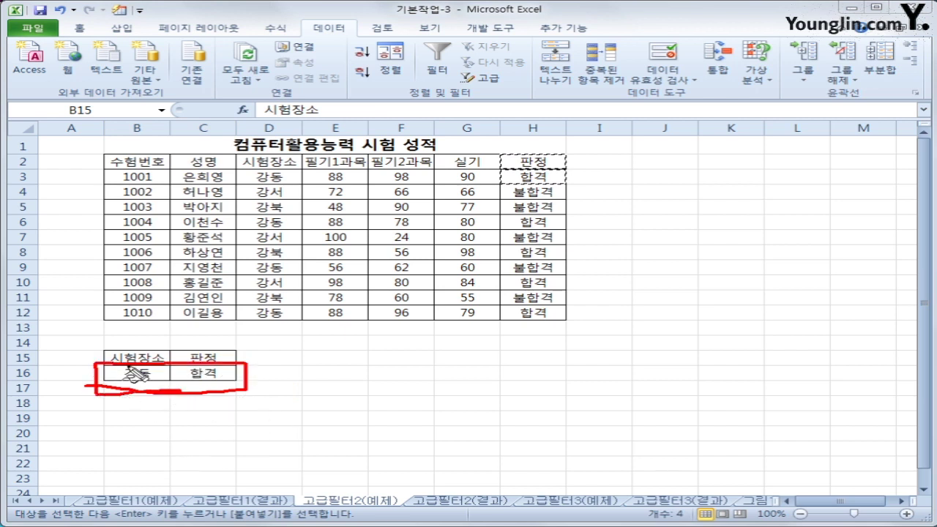
mouse_move(100, 331)
mouse_down()
mouse_move(142, 410)
mouse_move(159, 381)
mouse_up()
drag(156, 342, 85, 344)
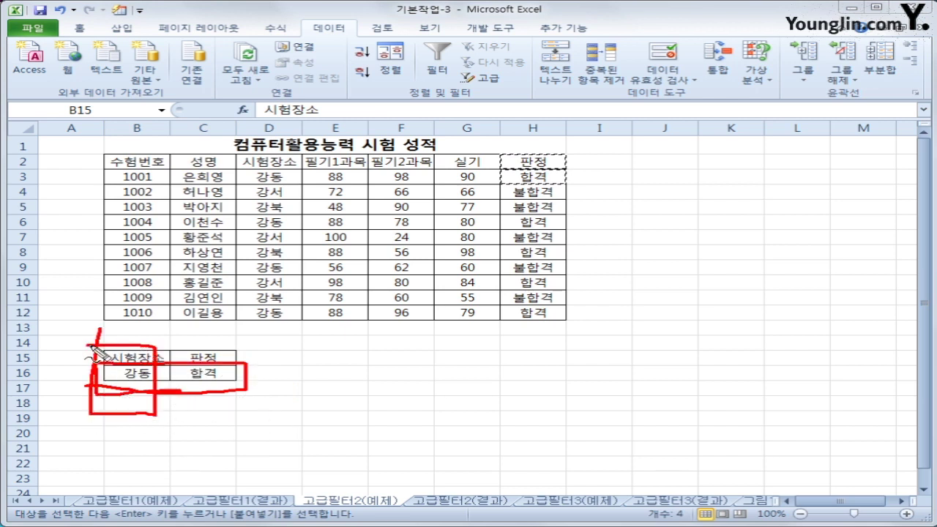
mouse_move(155, 338)
mouse_down()
mouse_move(160, 412)
mouse_move(229, 354)
mouse_move(158, 352)
mouse_up()
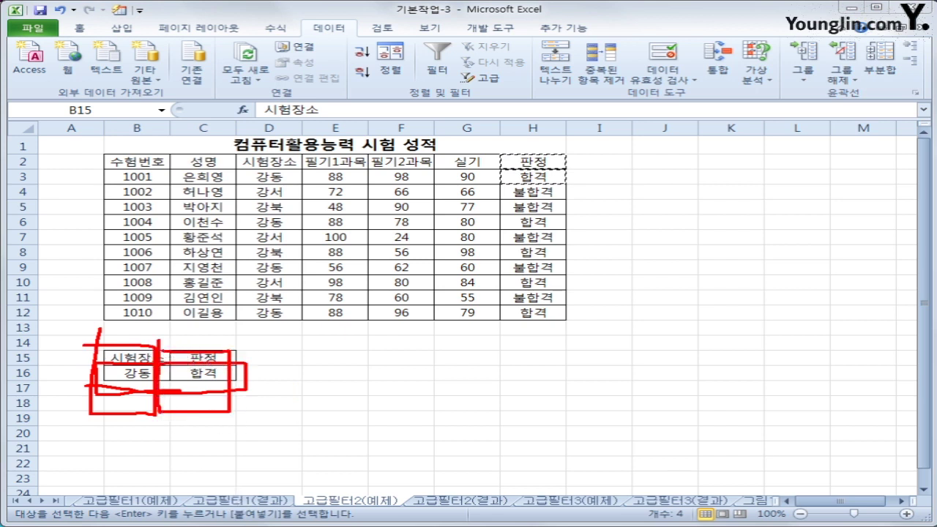
key(Escape)
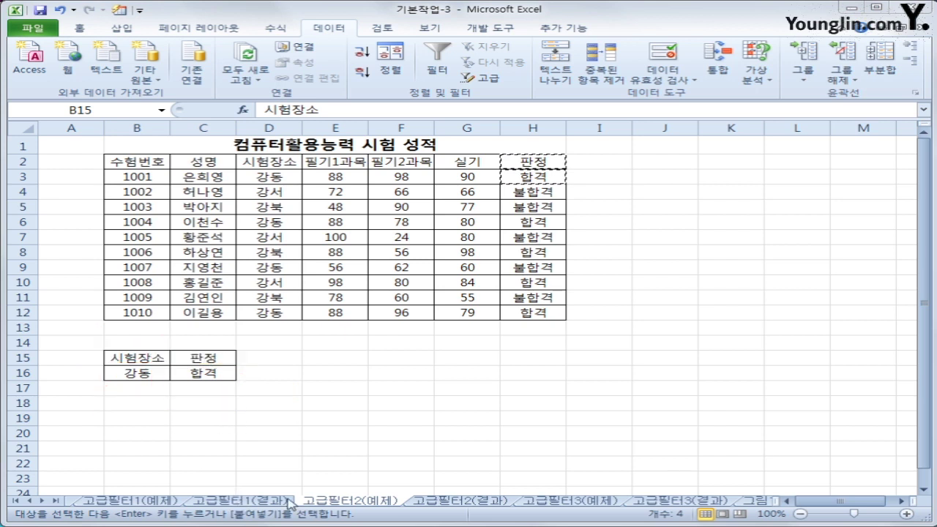
Move the 합격 criterion from C16 down to C17 so the two criteria form an OR condition
click(211, 375)
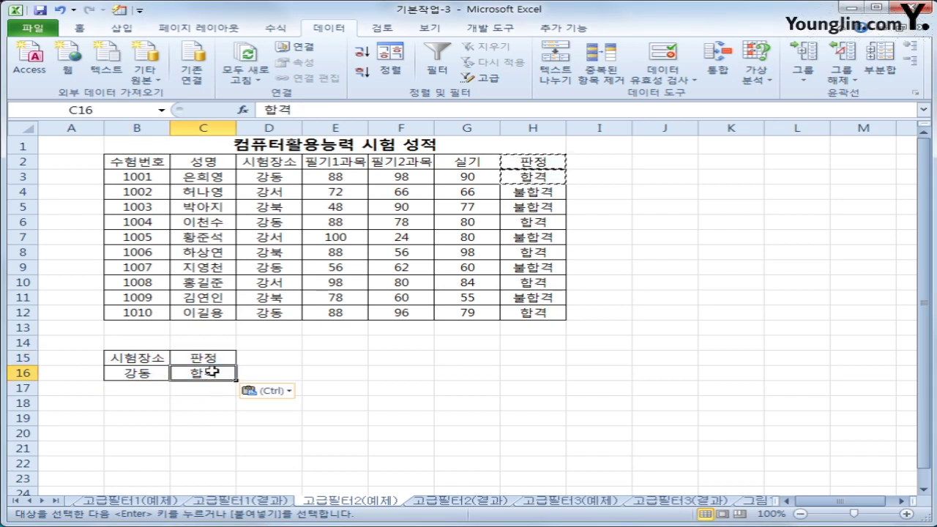
drag(211, 379, 211, 396)
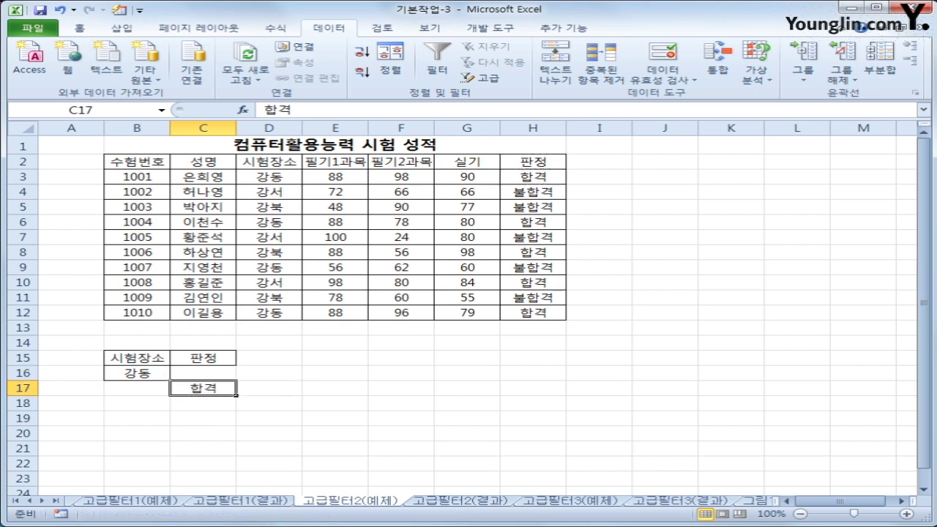
key(ctrl+2)
mouse_move(84, 382)
mouse_down()
mouse_move(246, 384)
mouse_move(253, 372)
mouse_move(92, 363)
mouse_move(198, 408)
mouse_move(249, 389)
mouse_move(152, 382)
mouse_up()
key(e)
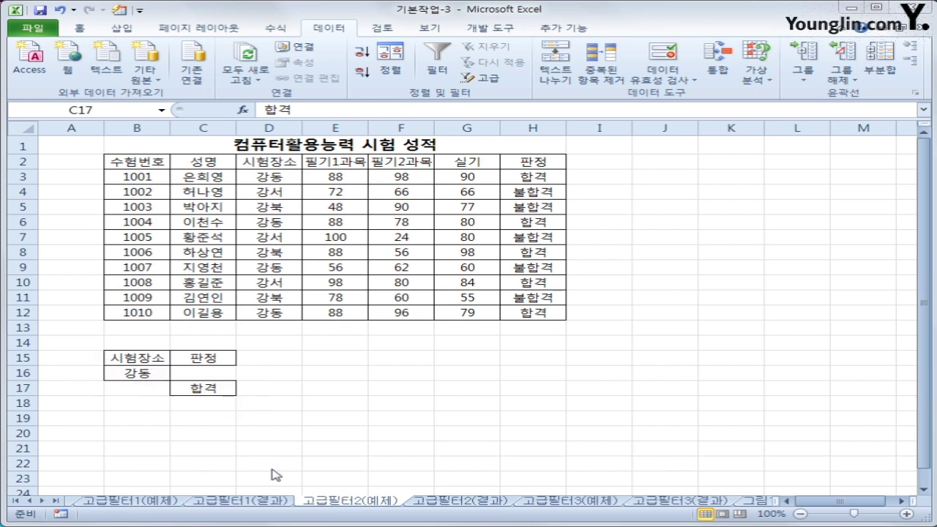
key(Escape)
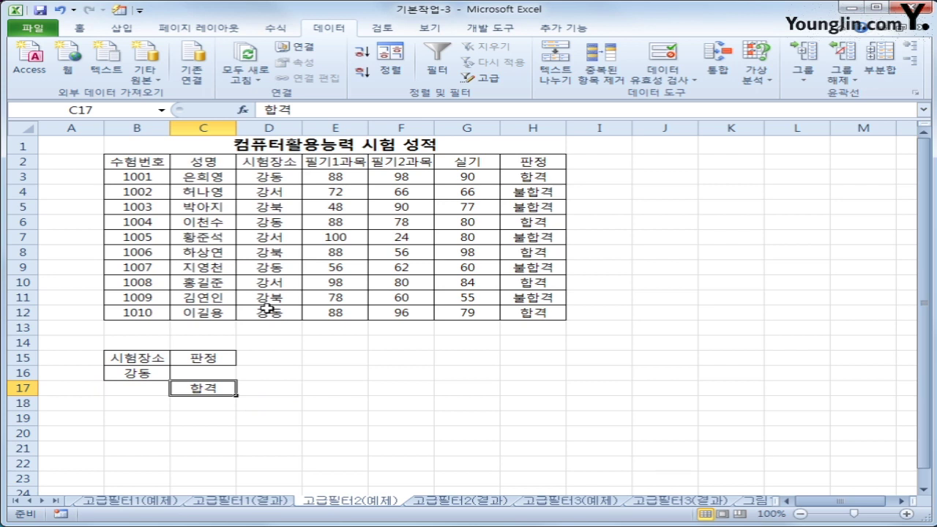
Start an advanced filter on the exam table B2:H12 with B15:C17 as the criteria range
click(158, 179)
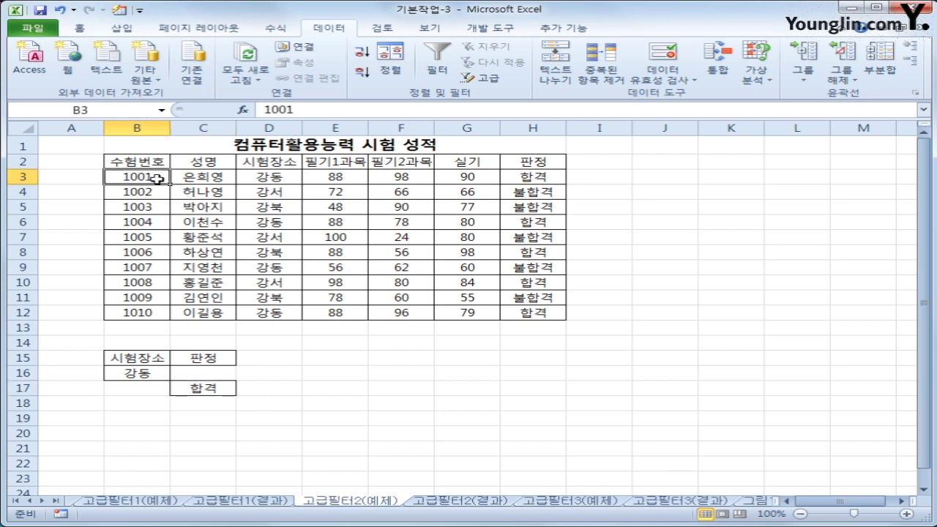
click(492, 82)
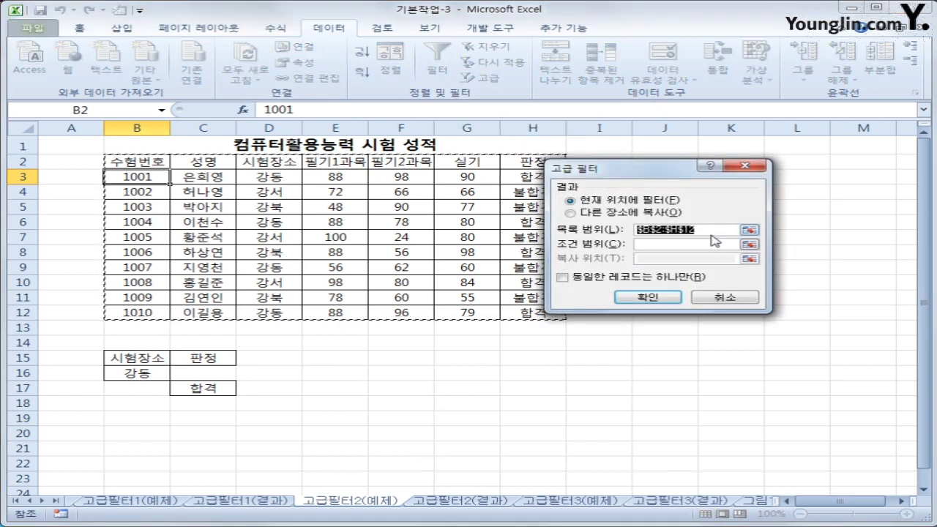
click(662, 246)
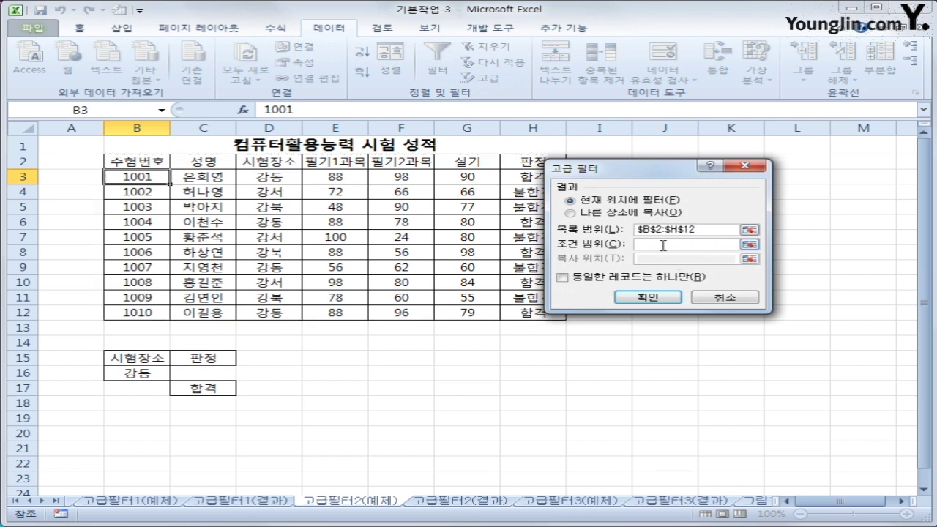
drag(138, 358, 187, 395)
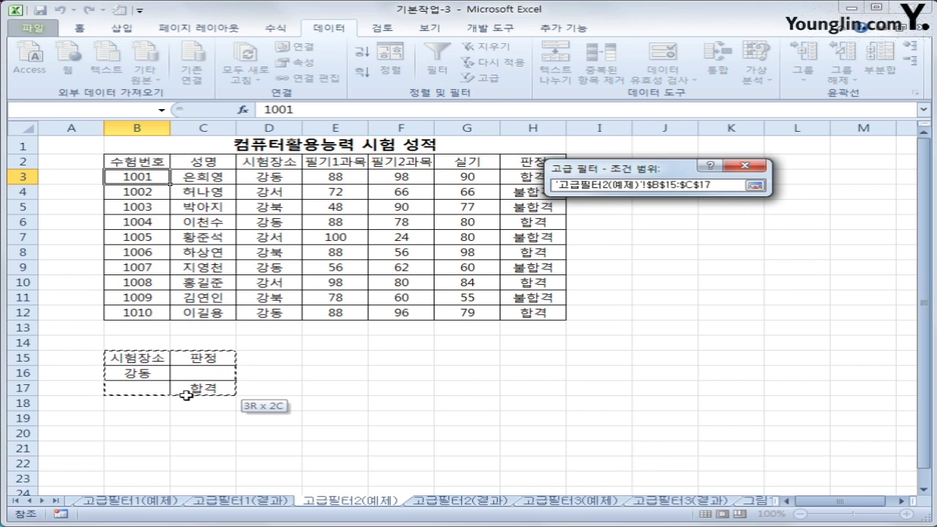
drag(187, 395, 186, 395)
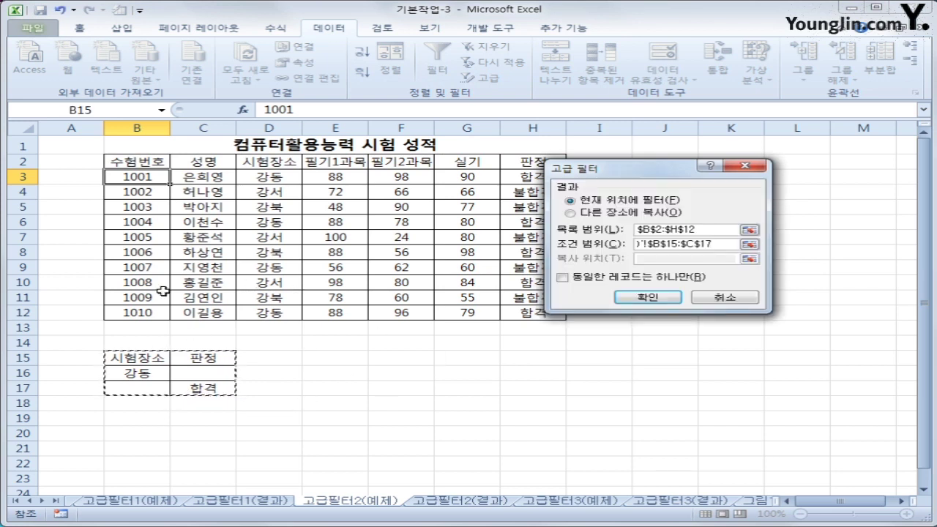
Set the advanced filter to copy its results to another location starting at B19 and run it
click(589, 212)
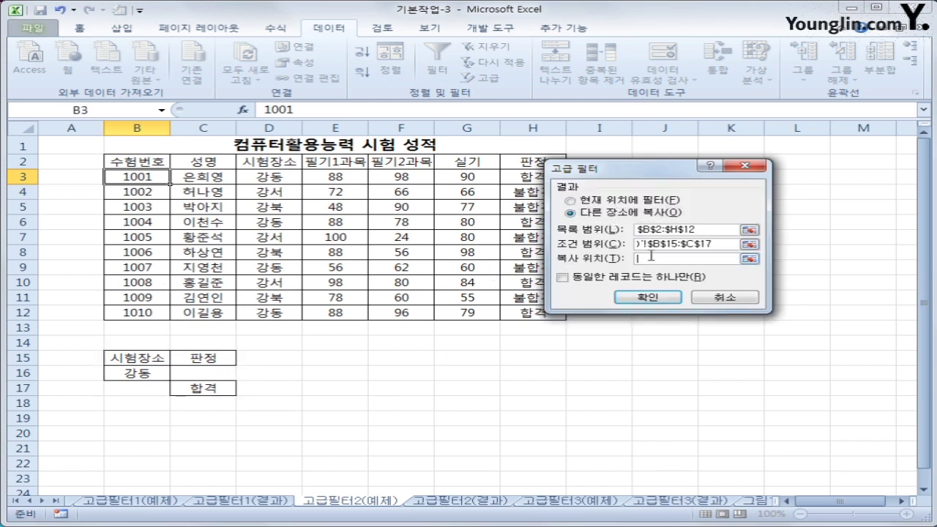
click(651, 258)
click(138, 424)
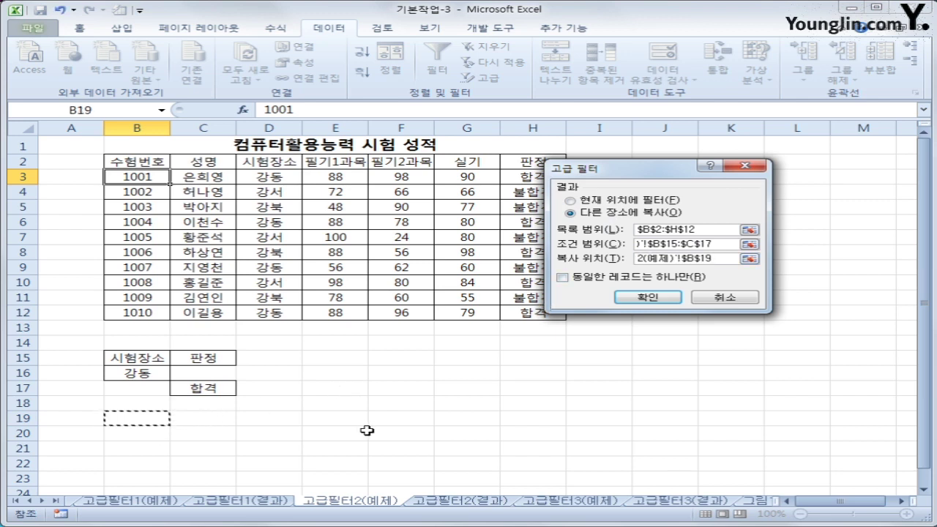
click(648, 298)
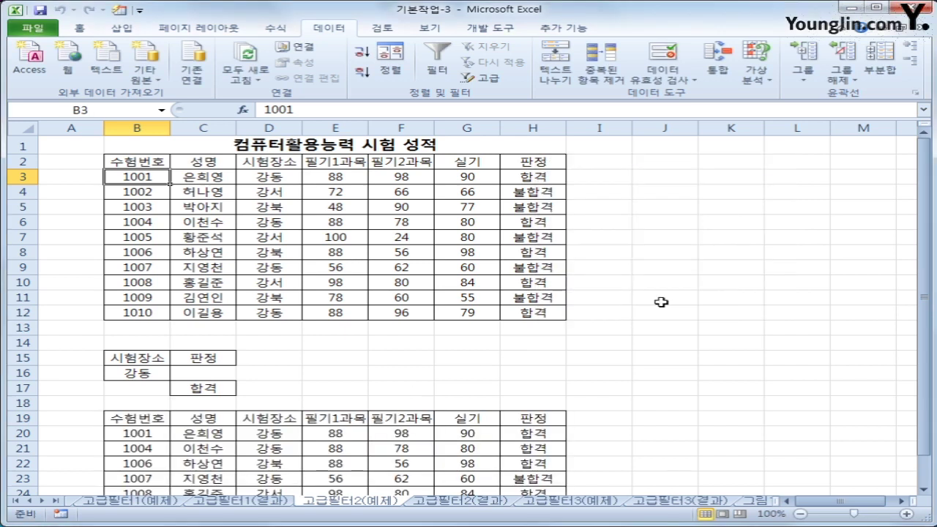
Check the 시험장소 and 판정 columns of the extracted records against the OR criteria
scroll(531, 325, down, 3)
drag(268, 293, 272, 308)
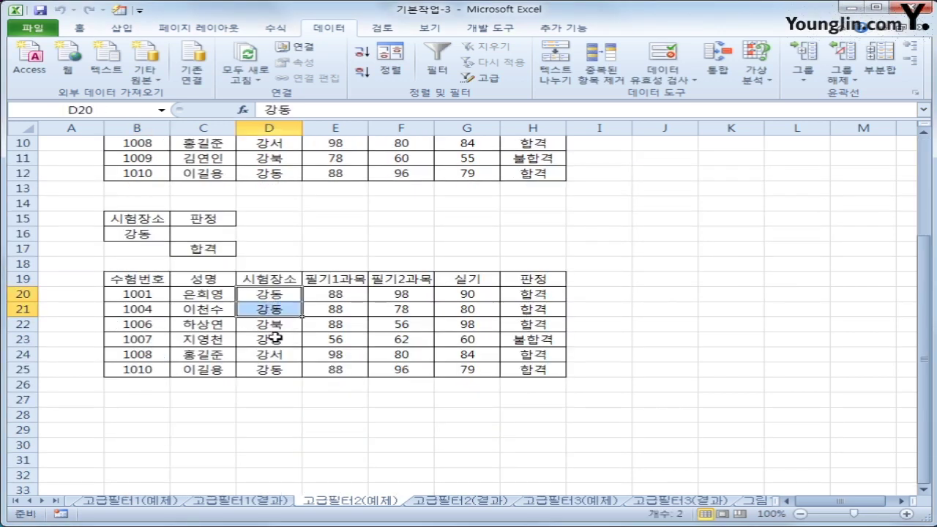
click(275, 339)
click(276, 369)
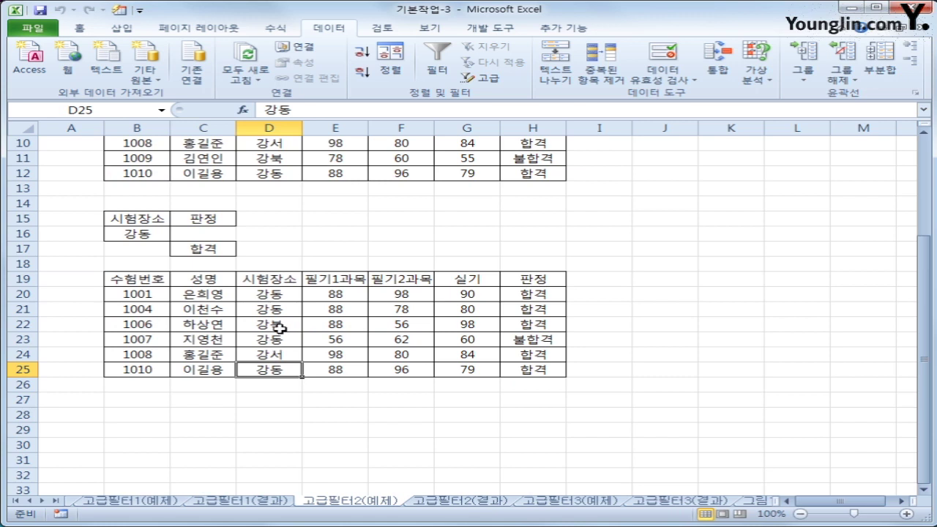
click(551, 324)
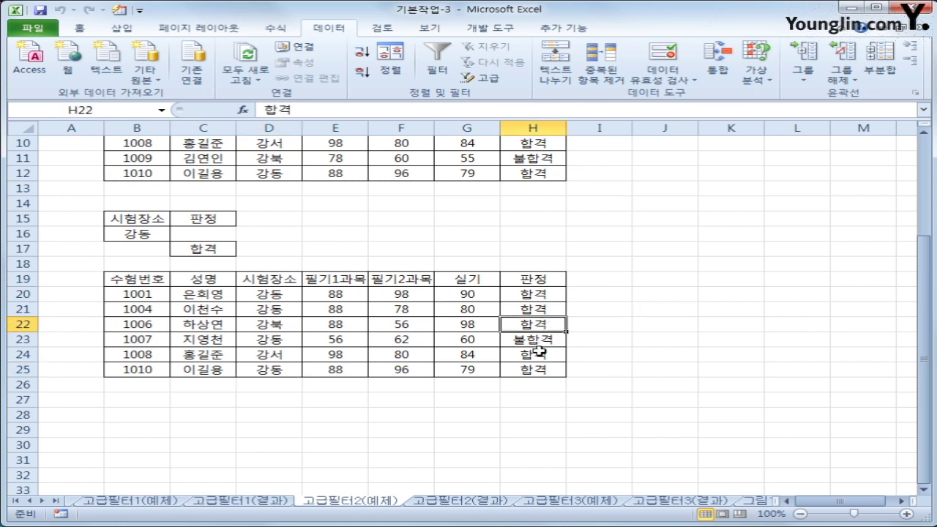
click(532, 355)
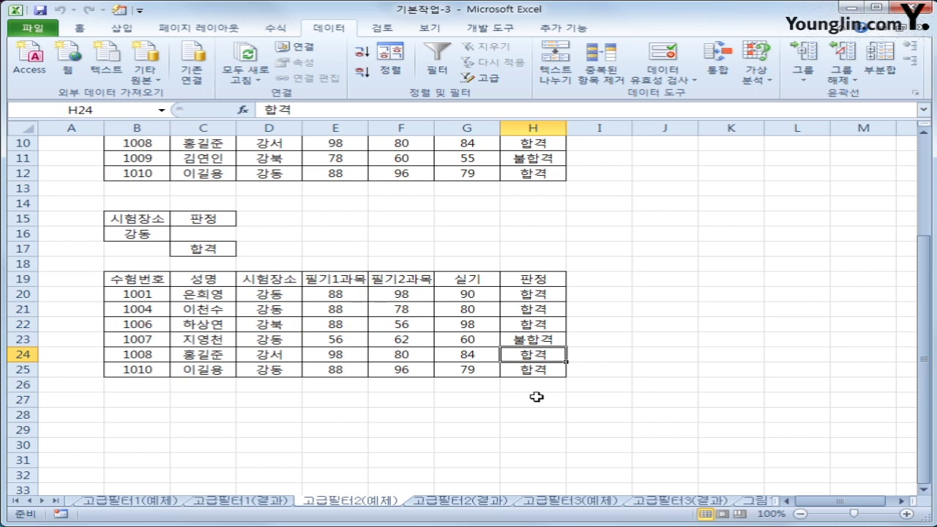
Compare the criteria and extracted table on 고급필터2(예제) with the 고급필터2(결과) sheet
scroll(537, 397, up, 3)
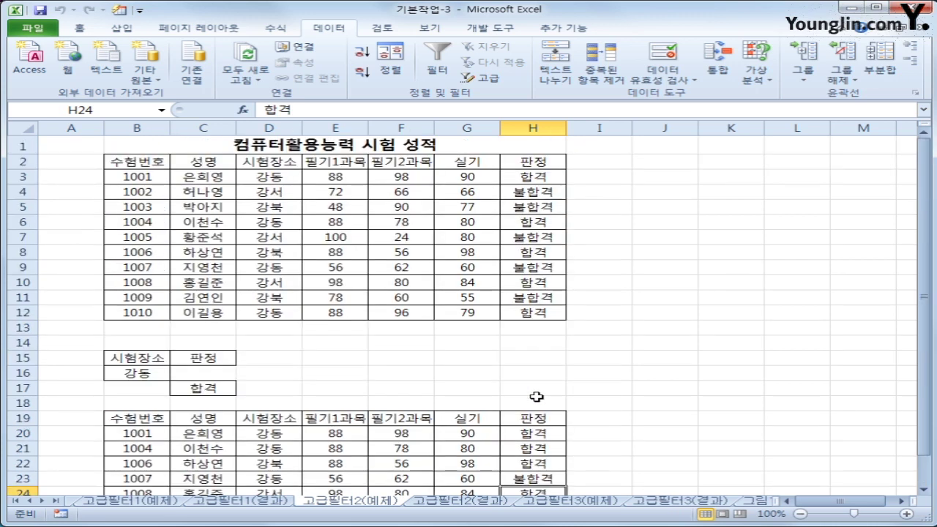
click(448, 501)
click(383, 502)
scroll(476, 458, down, 5)
scroll(480, 457, up, 1)
click(450, 501)
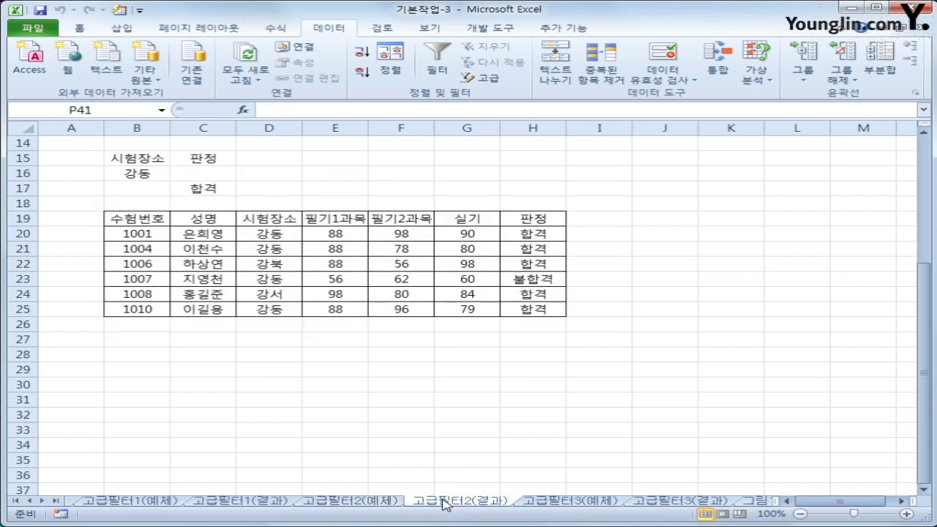
click(396, 505)
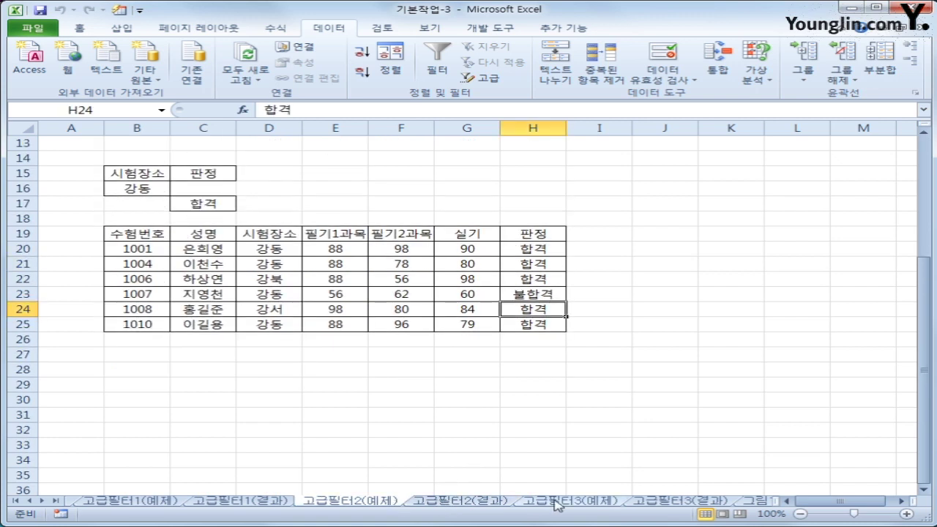
Switch to the 고급필터3(예제) sheet and examine the 제품분류 and 달성율 columns of the sales table
click(584, 504)
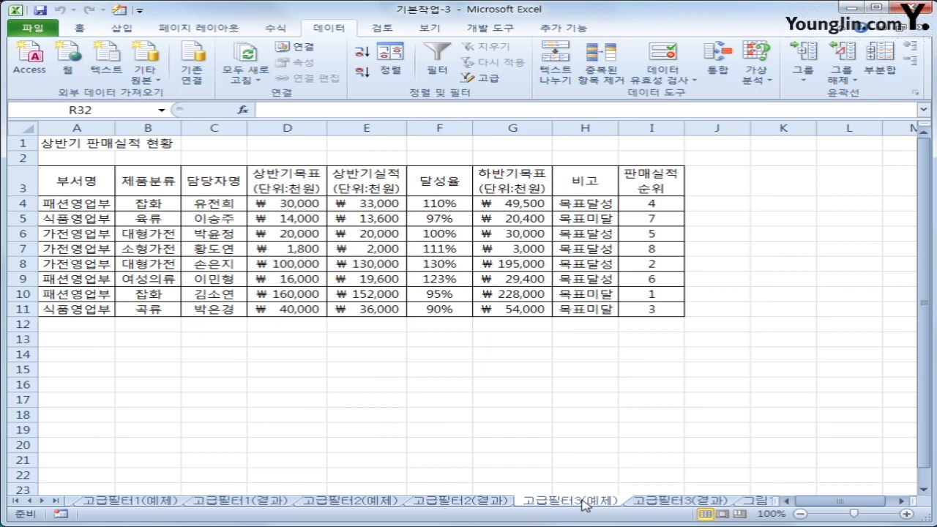
click(44, 502)
click(44, 502)
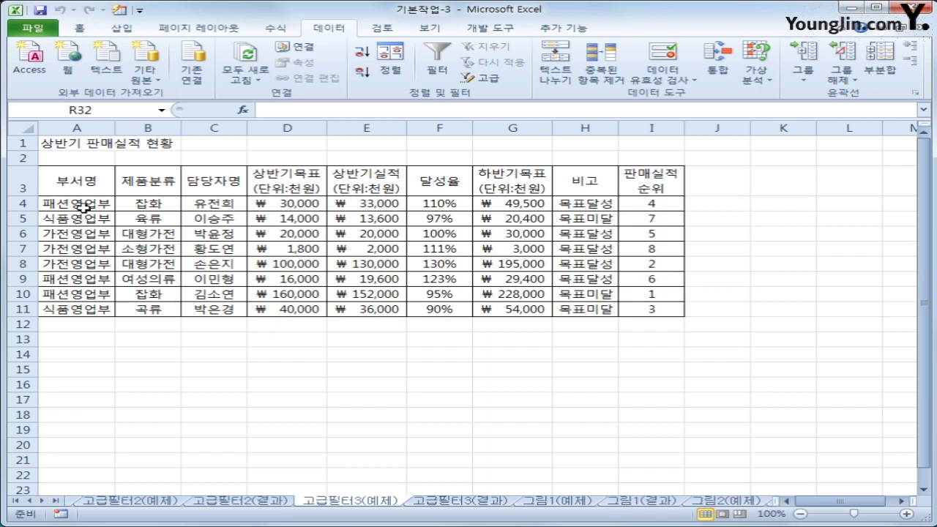
drag(77, 187, 652, 304)
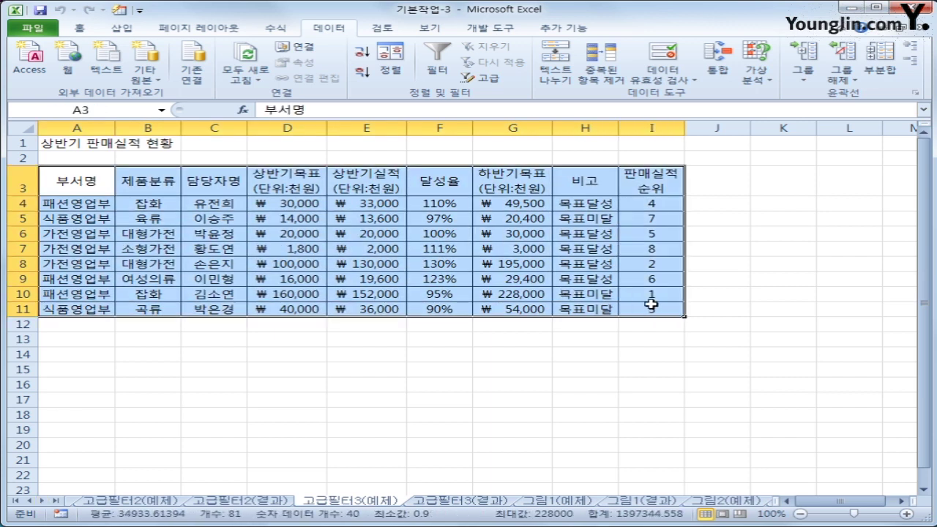
click(158, 235)
click(157, 249)
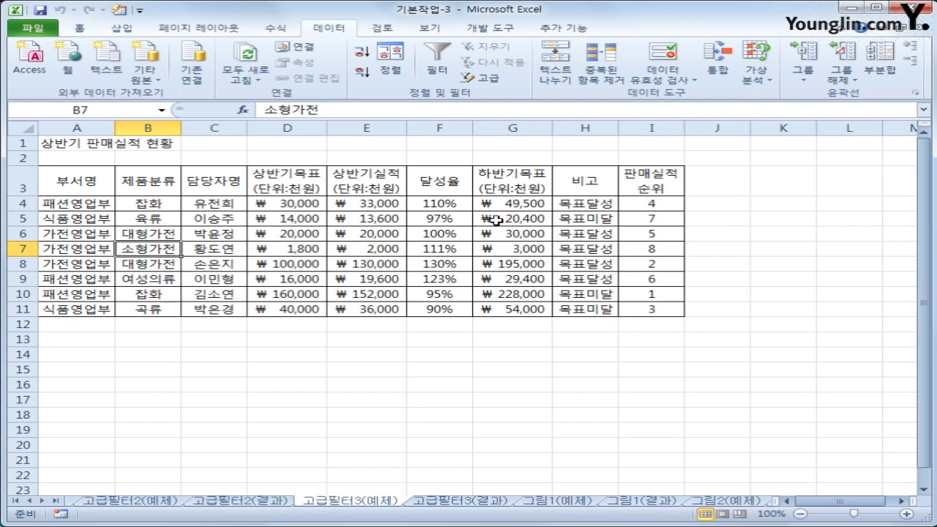
click(432, 205)
drag(432, 205, 444, 308)
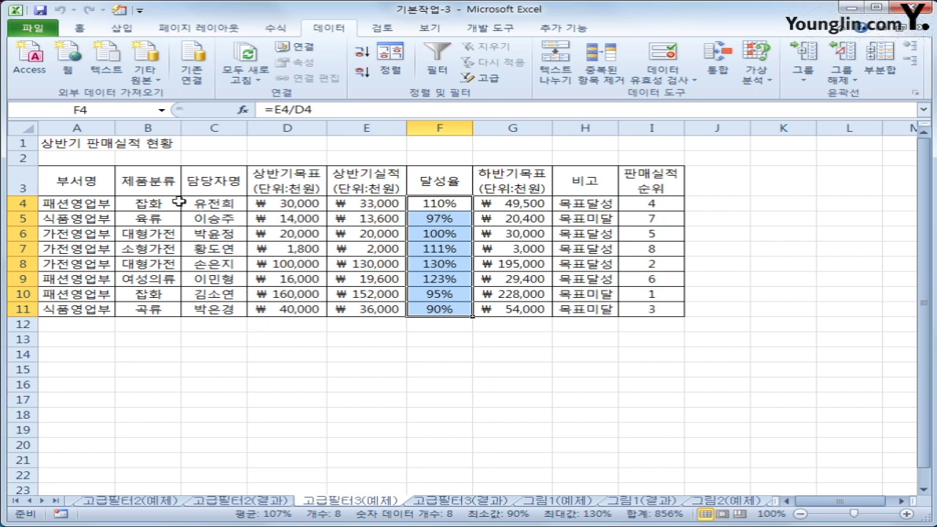
Copy the 제품분류 and 달성율 headers from B3 and F3 to A14:B14 as the criteria headers
click(159, 185)
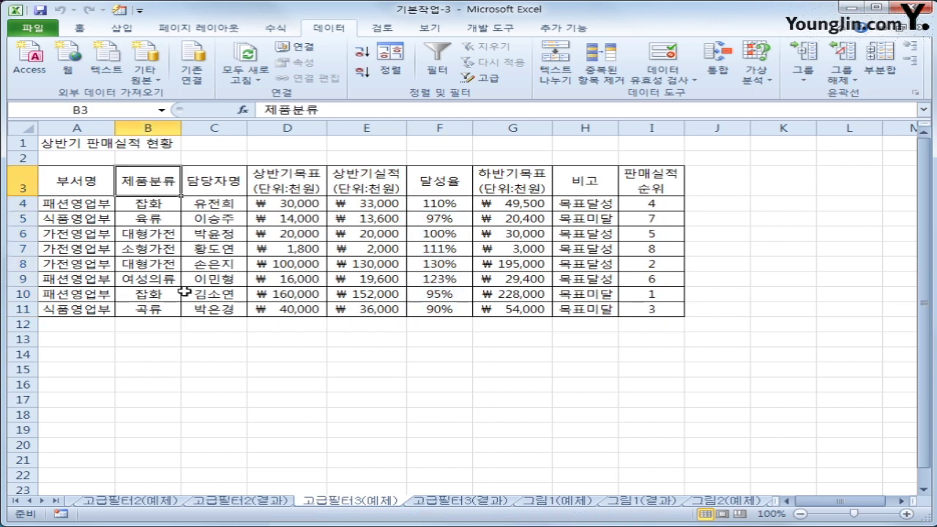
key(ctrl+c)
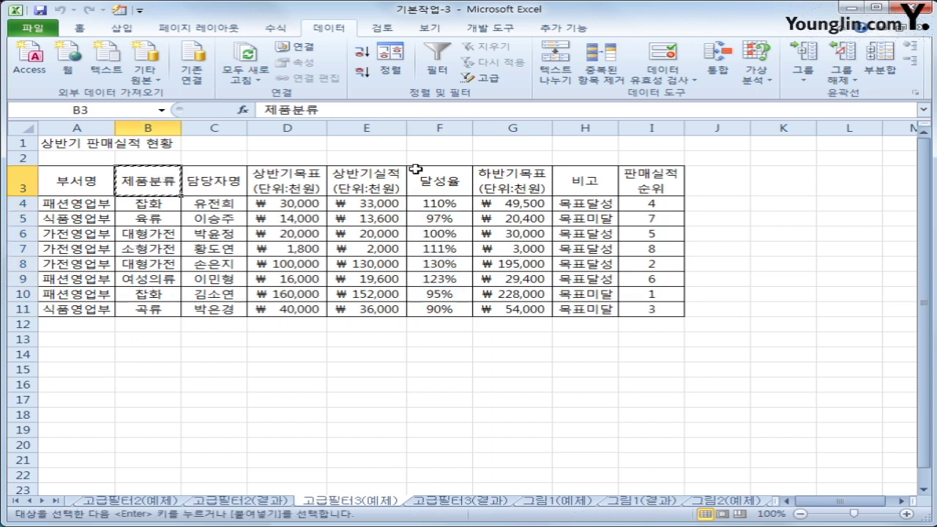
ctrl+click(444, 184)
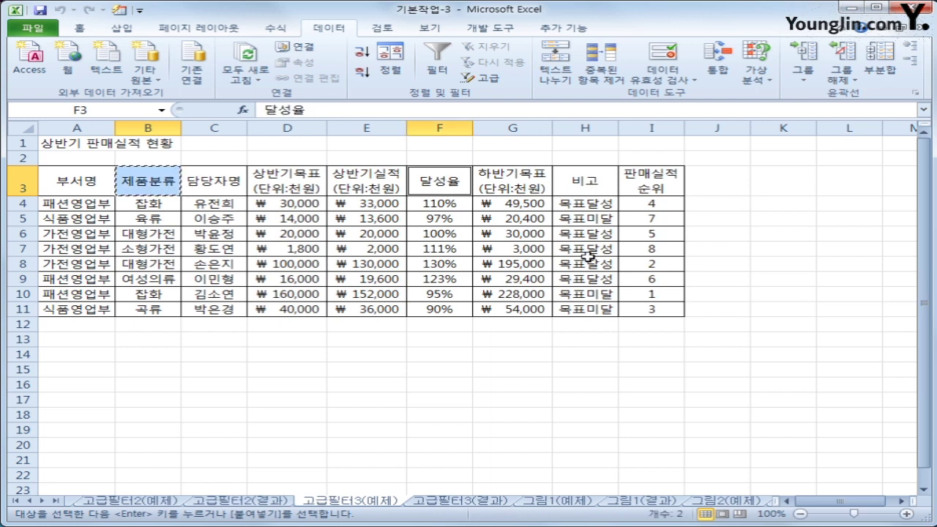
key(ctrl+c)
click(75, 358)
key(ctrl+v)
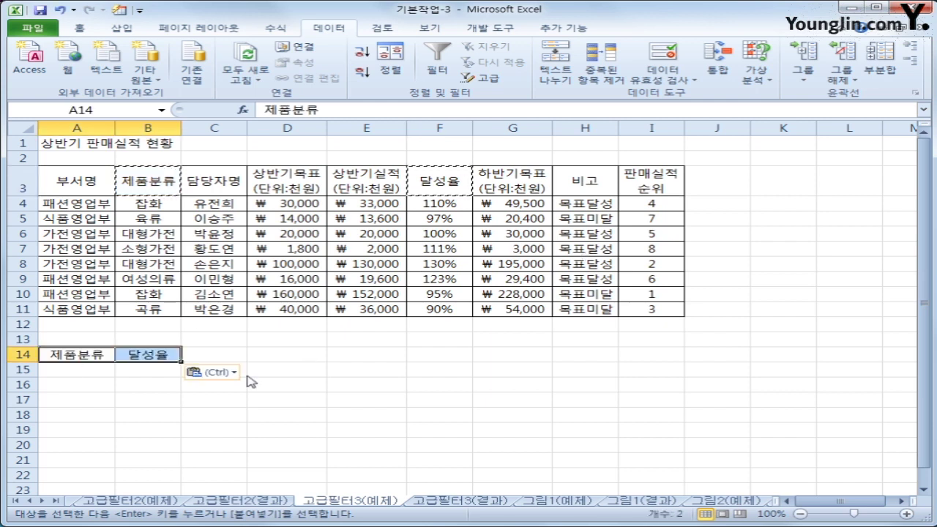
Enter the OR criteria *가전 in A15 under 제품분류 and >=120% in B16 under 달성율
click(105, 374)
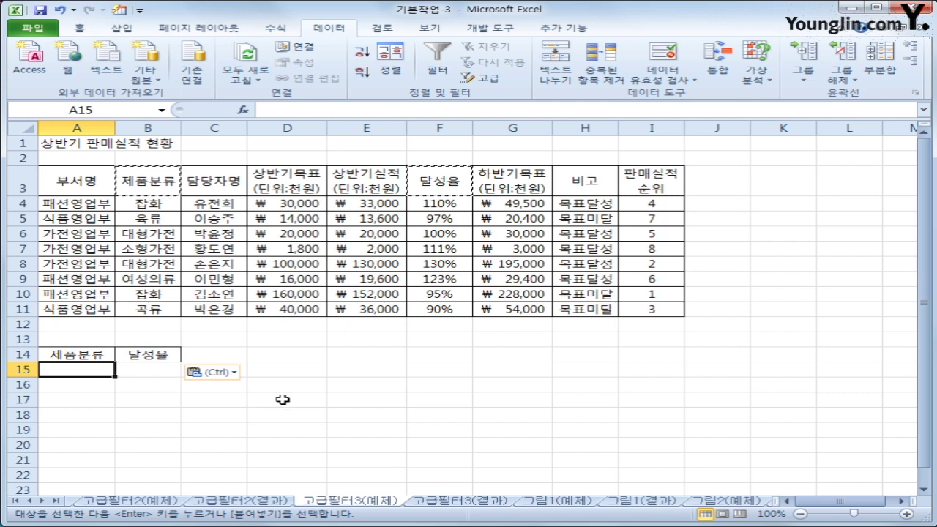
text(*)
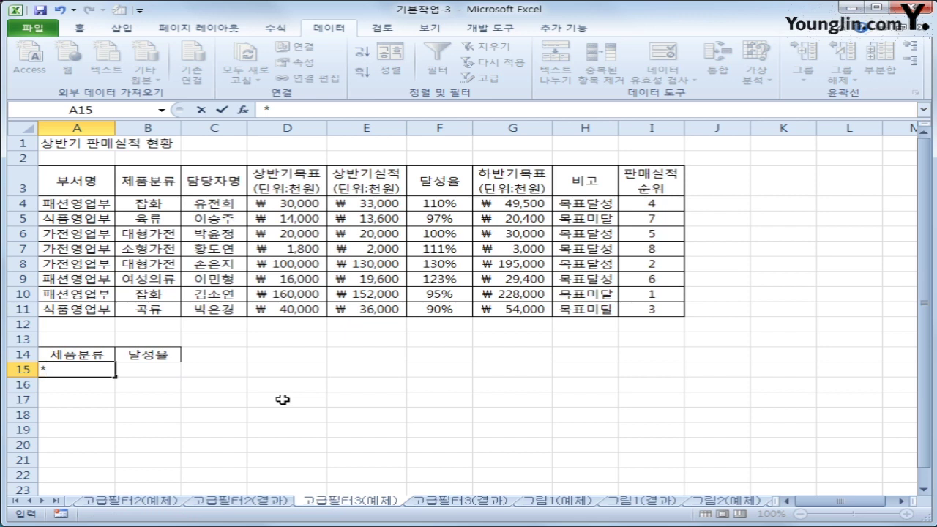
text(가전)
key(Return)
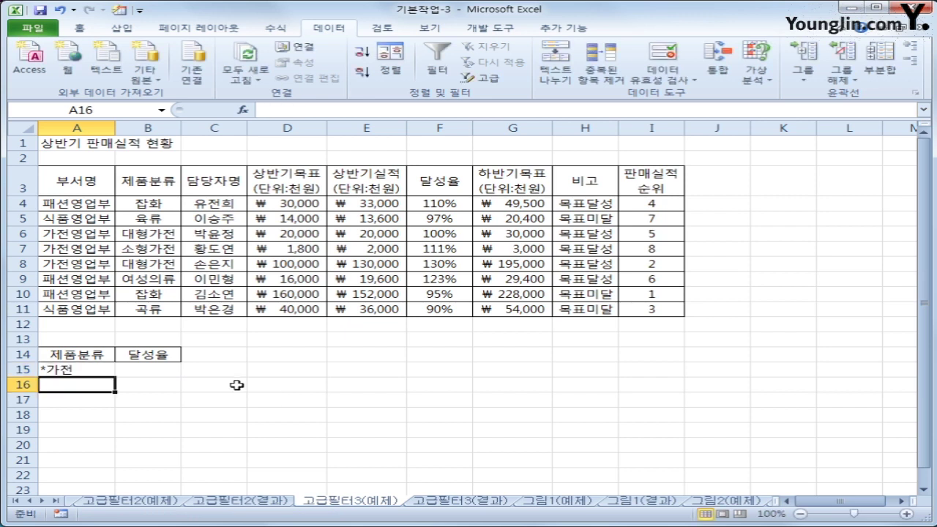
click(83, 370)
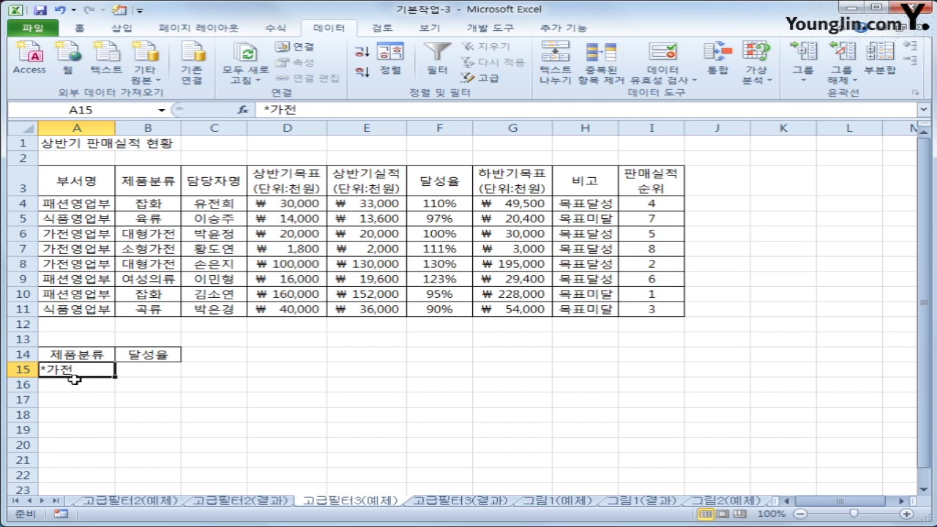
click(136, 383)
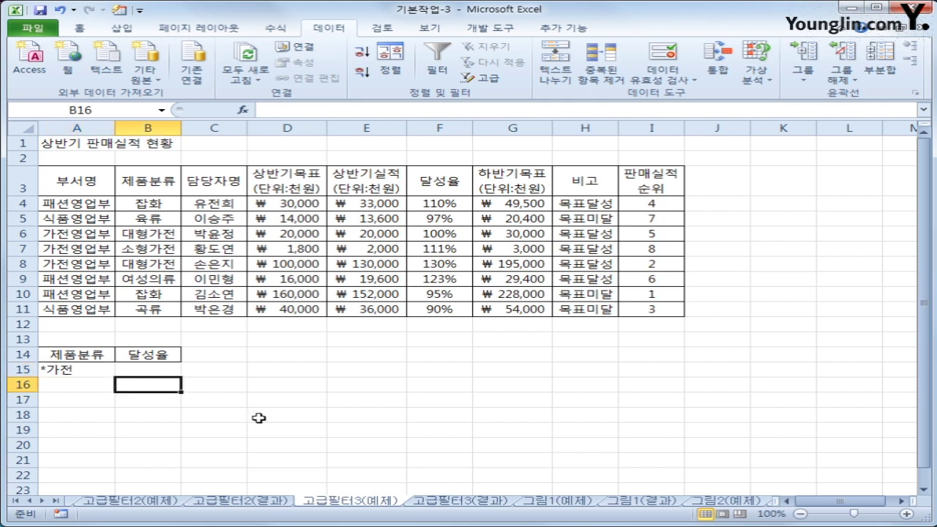
text(>=120%)
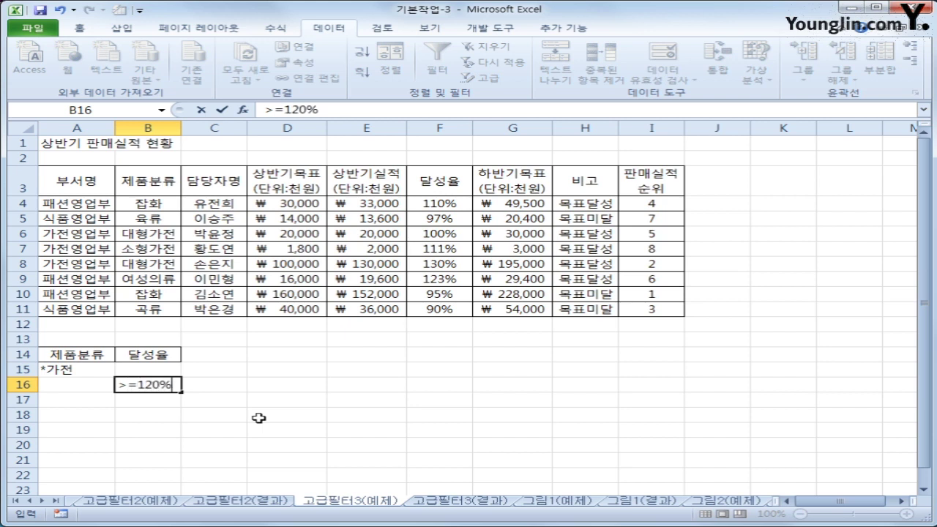
key(Return)
key(Up)
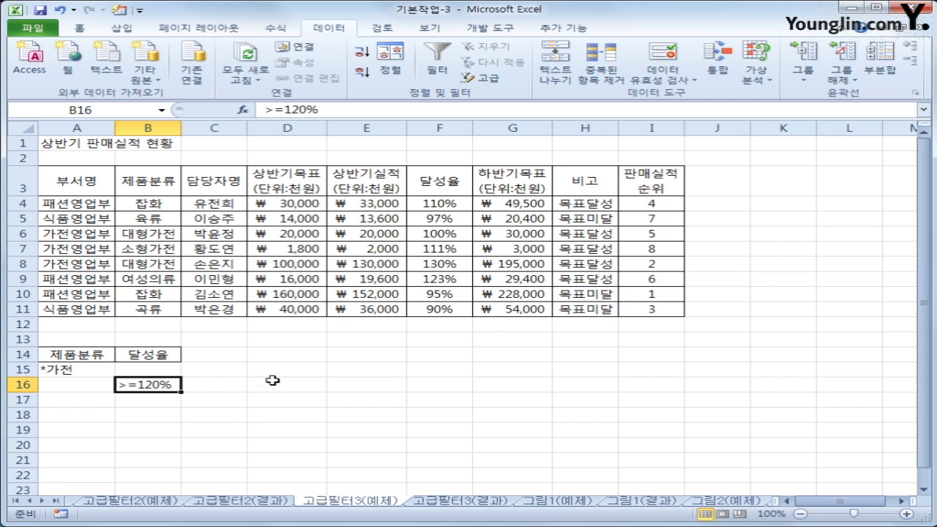
drag(79, 374, 136, 386)
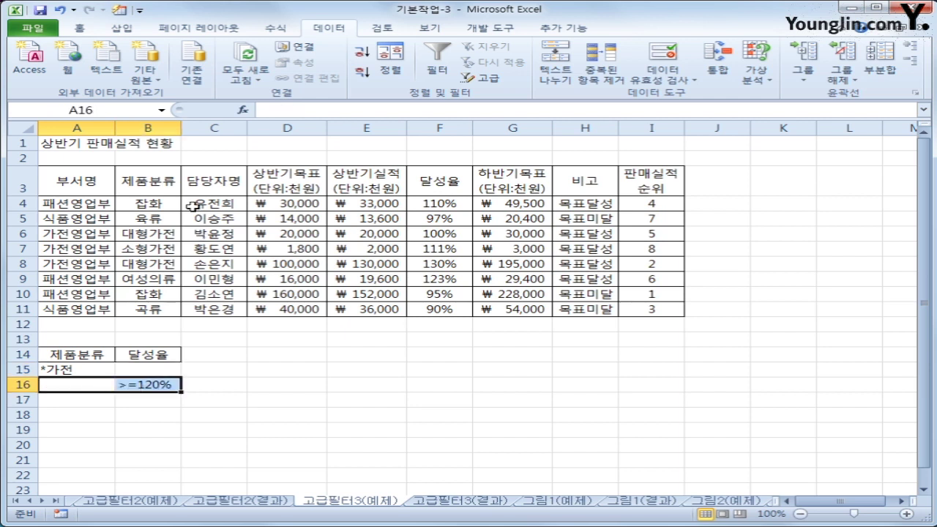
Run an advanced filter on the sales table A3:I11 with criteria range A14:B16, copying the results to A19
click(203, 184)
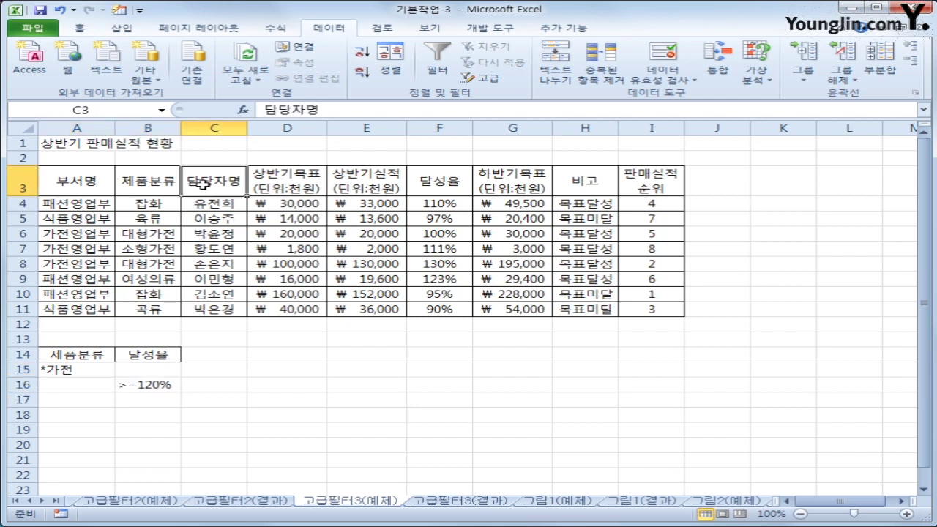
click(477, 78)
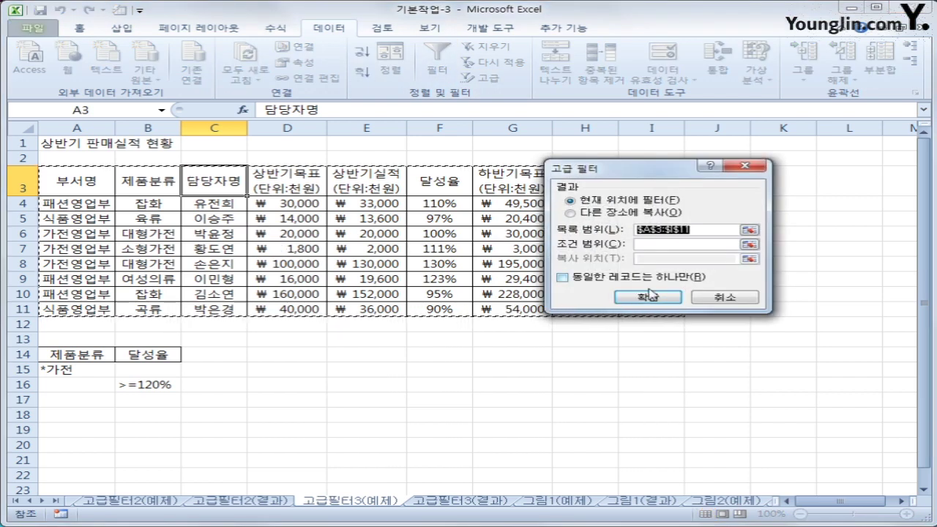
click(648, 244)
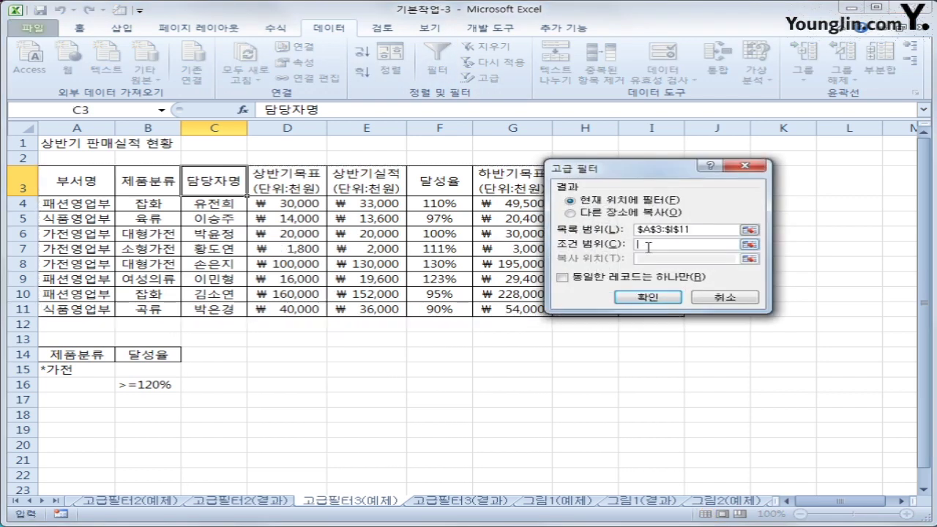
drag(76, 355, 129, 387)
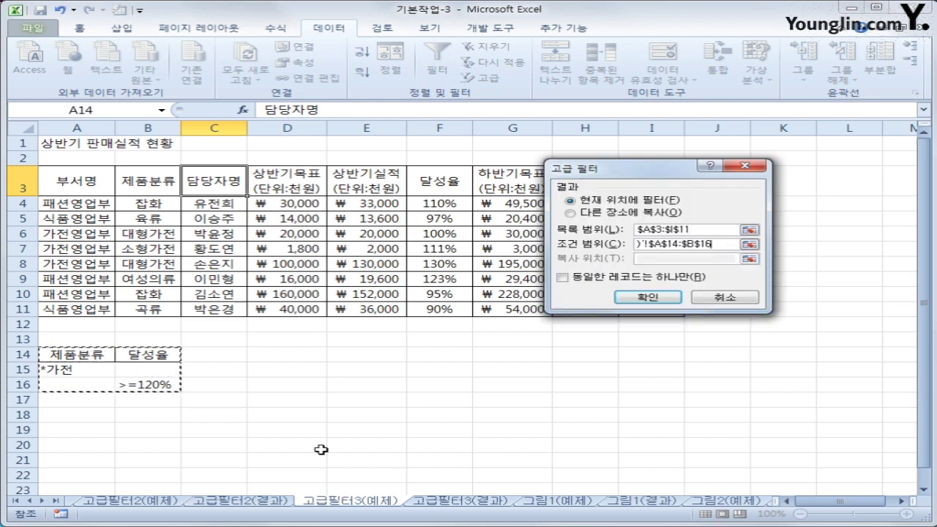
click(623, 214)
click(666, 260)
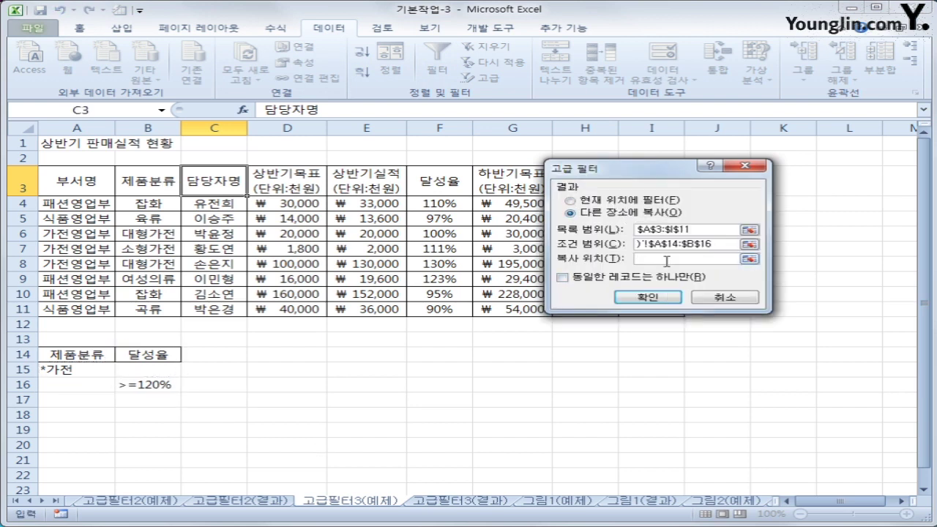
click(88, 435)
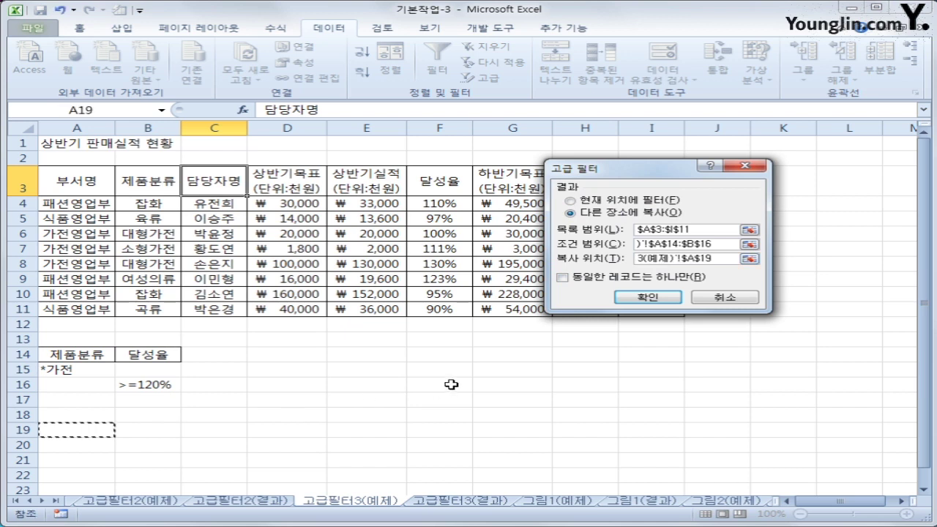
click(648, 297)
Check the 제품분류 and 달성율 values of the extracted records against the criteria and compare them with the 고급필터3(결과) sheet
scroll(617, 344, down, 2)
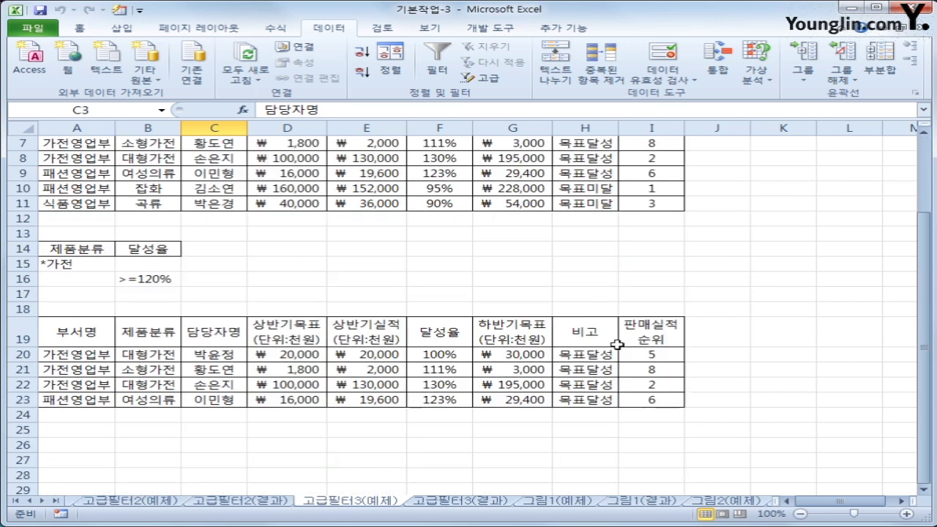
drag(155, 358, 154, 384)
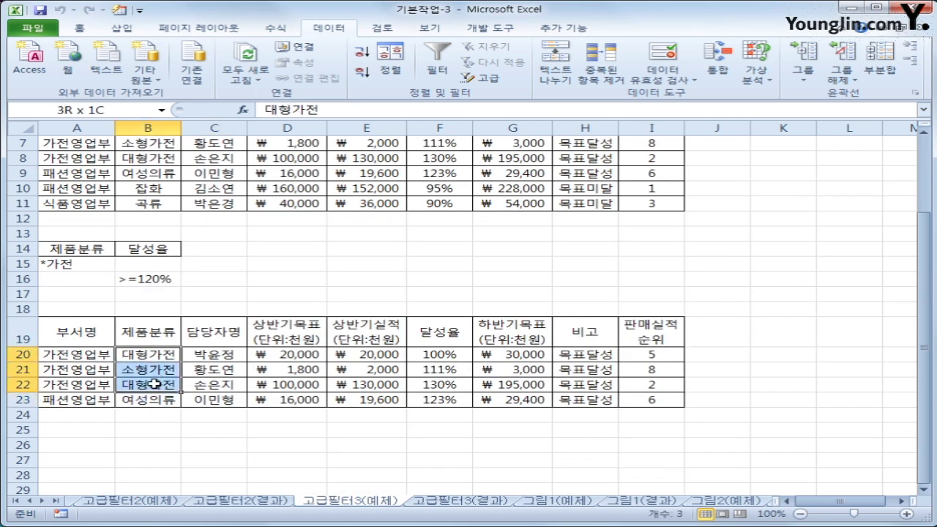
click(154, 399)
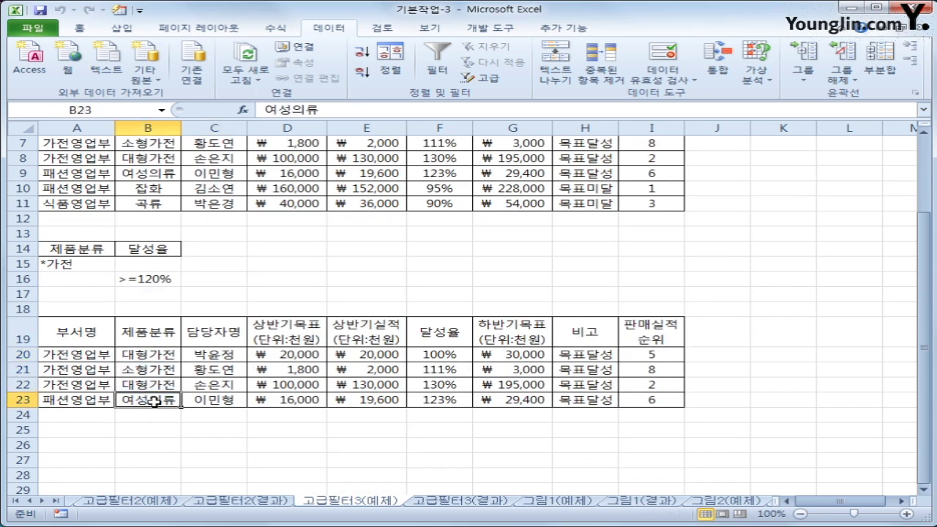
click(443, 415)
click(448, 397)
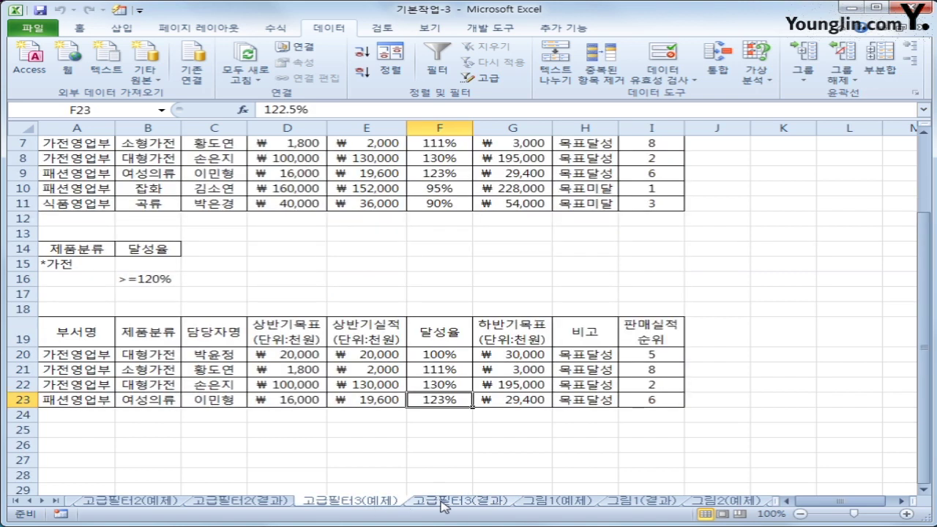
click(443, 504)
click(361, 504)
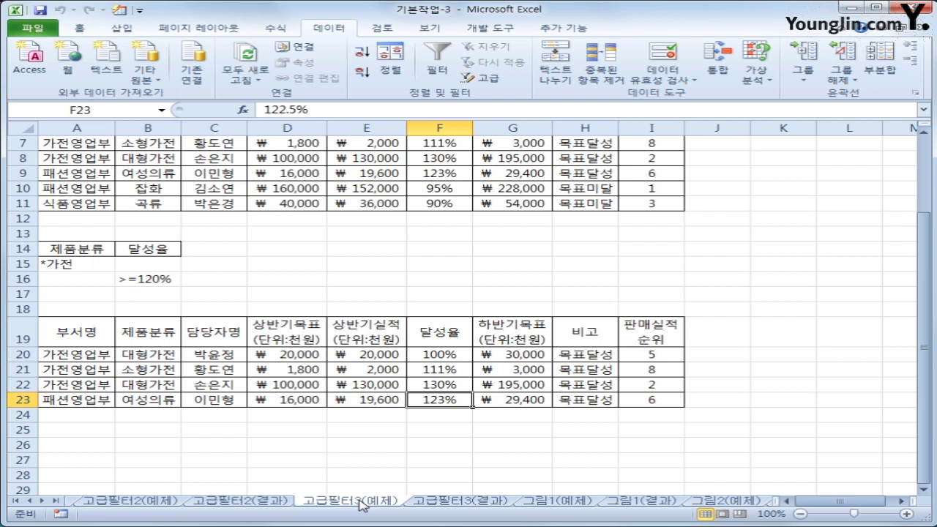
Switch to the 그림1(예제) sheet
click(42, 501)
click(43, 501)
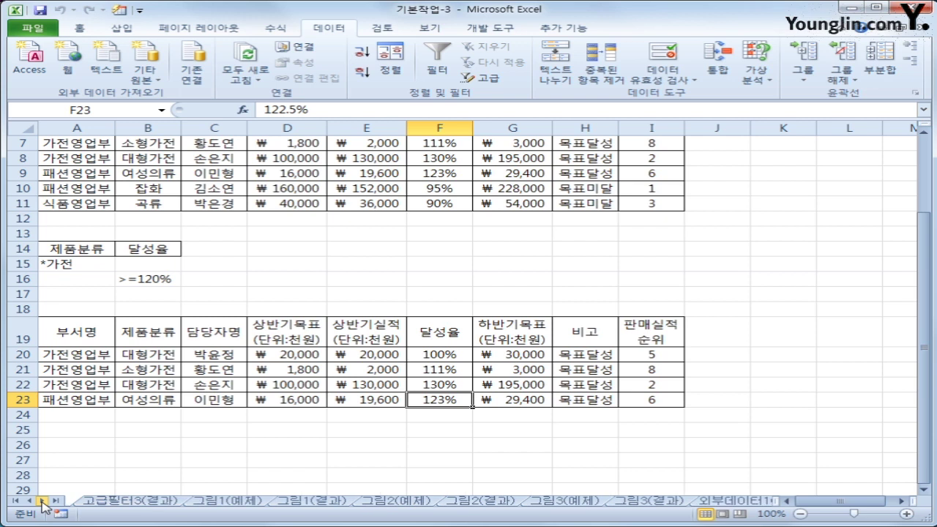
click(42, 501)
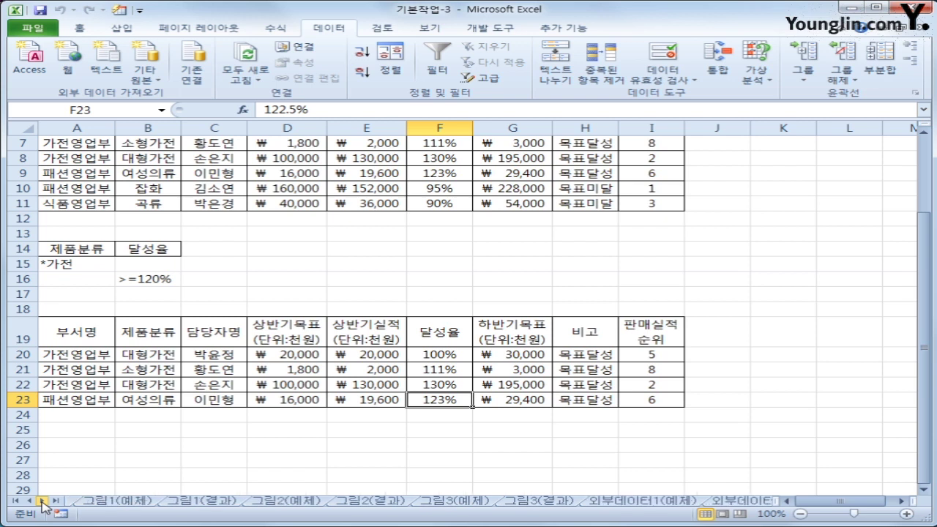
click(106, 501)
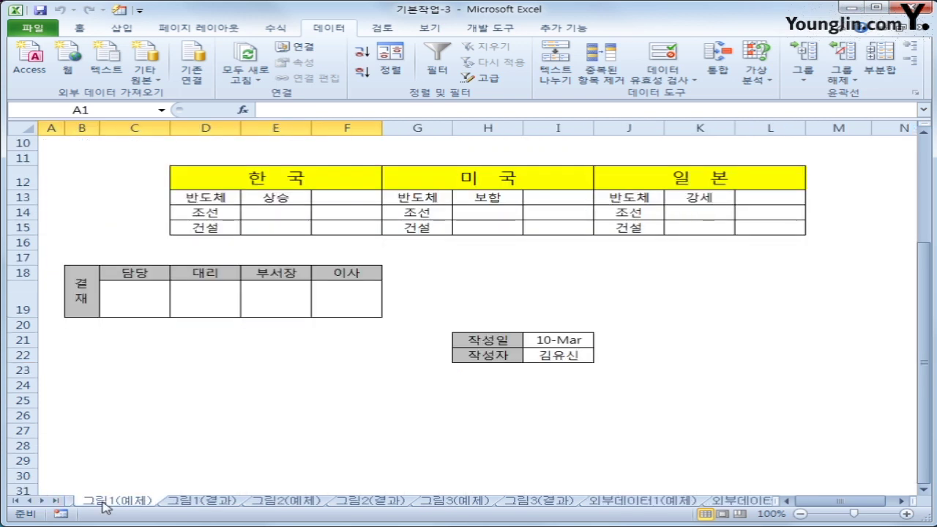